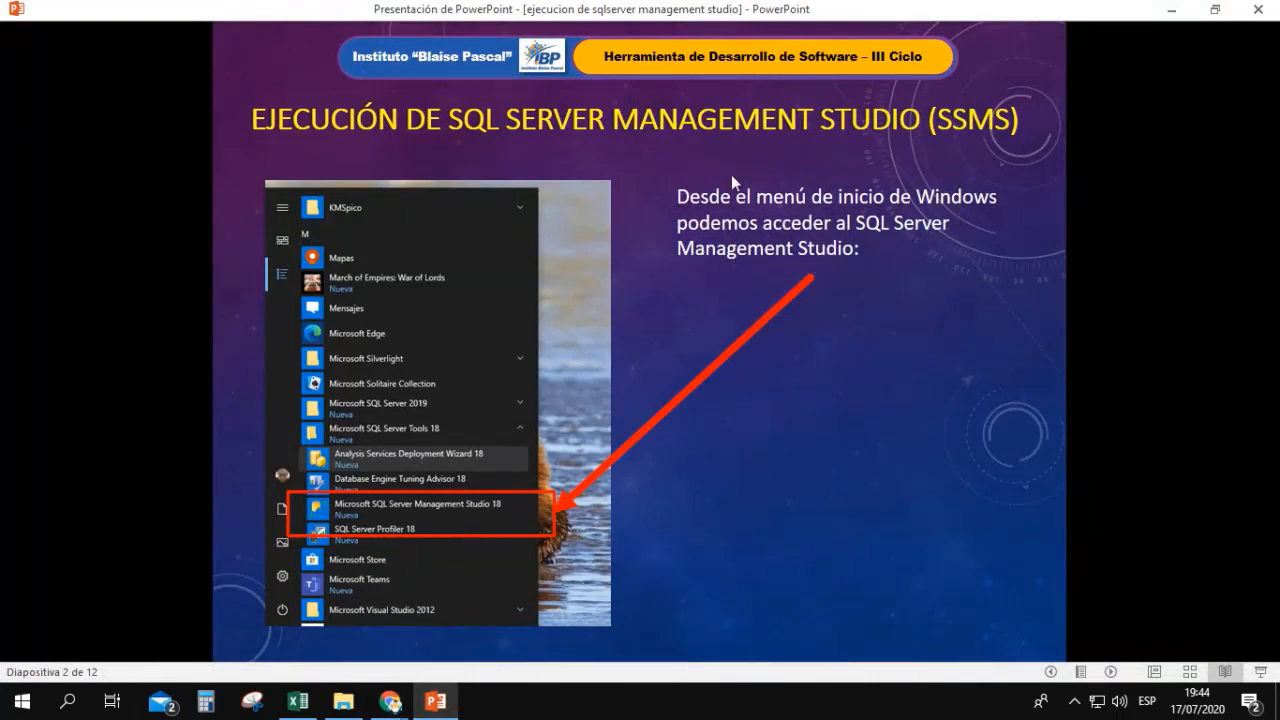
Switch to Chrome and return from the virtual class page to the course page with the Semana 11 materials.
mouse_move(390, 701)
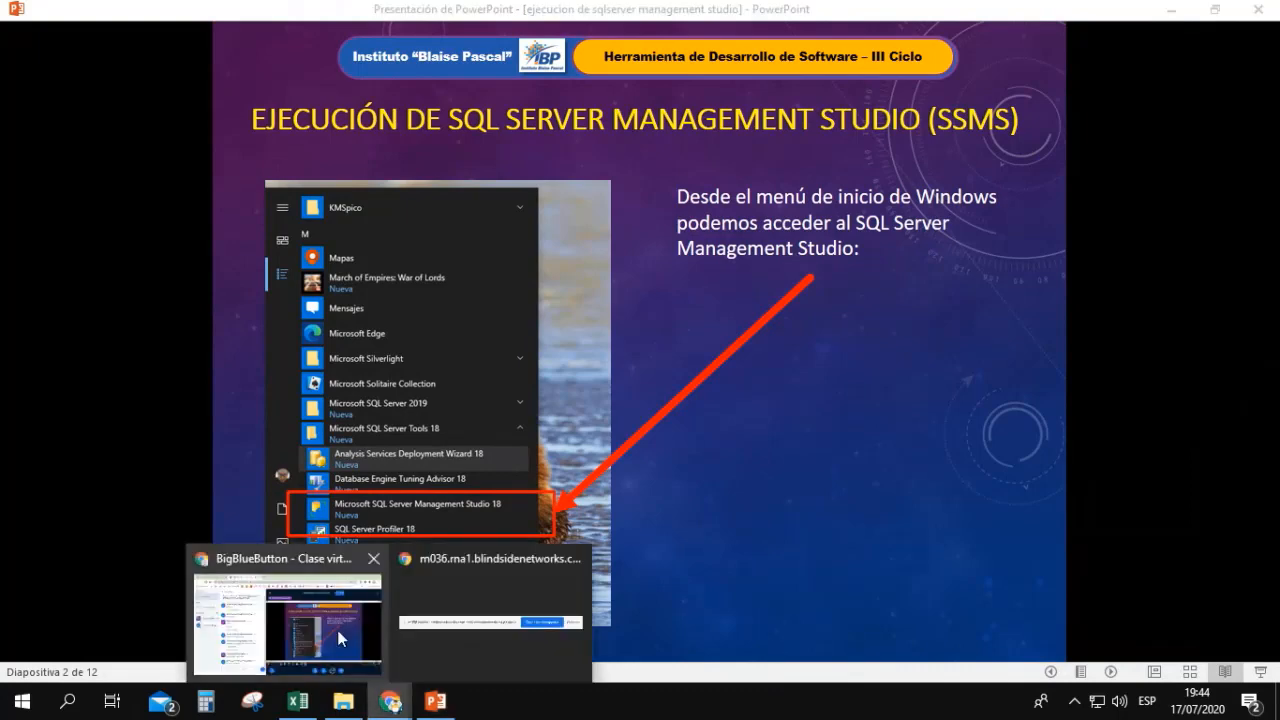
click(280, 630)
click(100, 14)
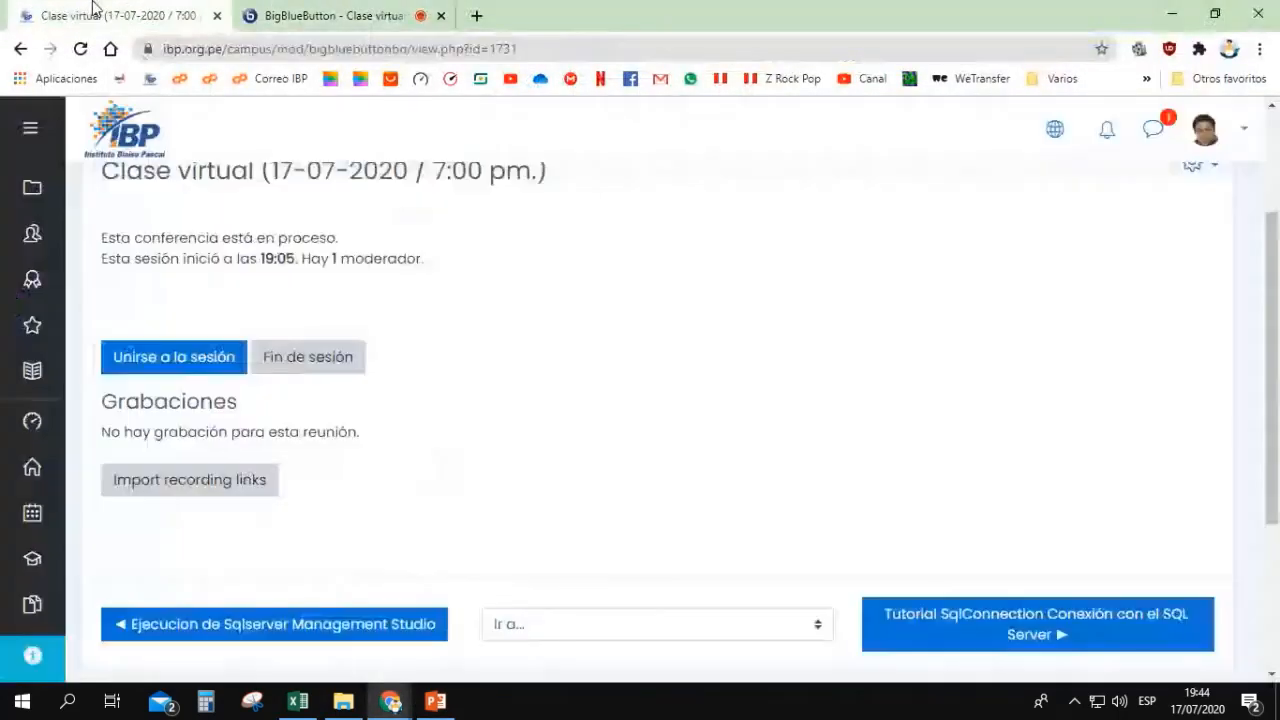
click(20, 50)
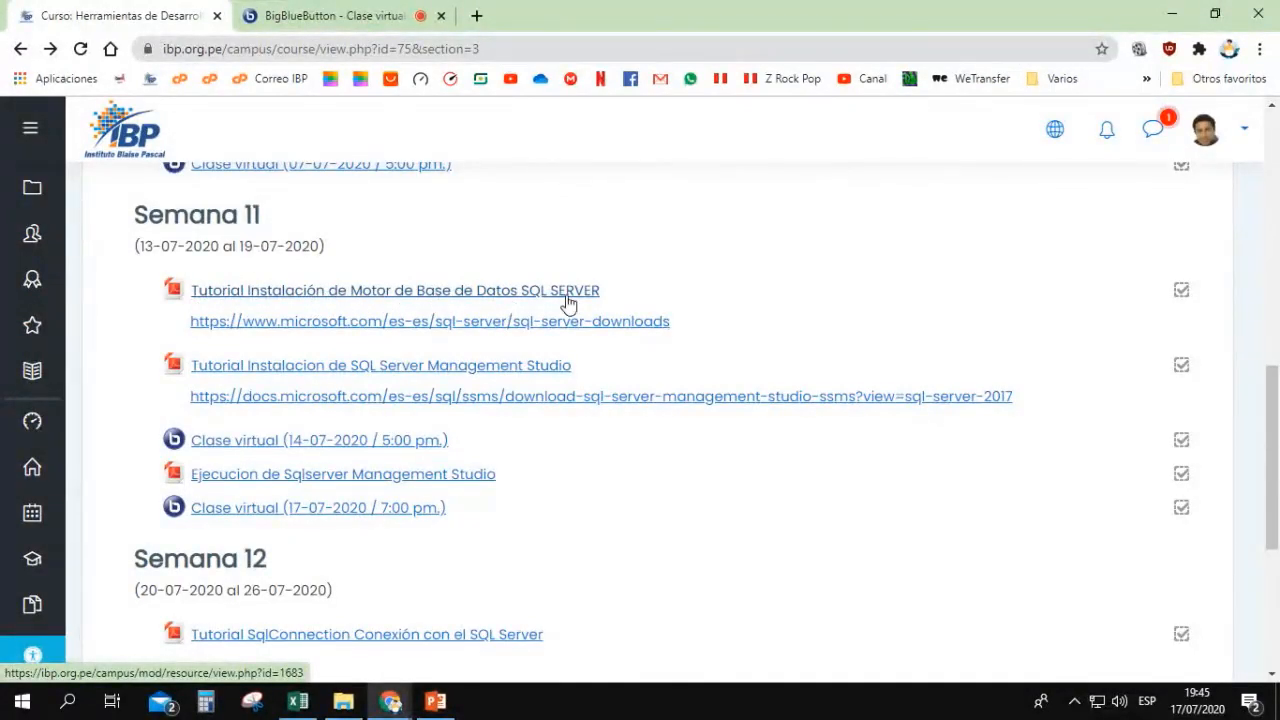
Open the SQL Server downloads link under Semana 11, examine the free Developer and Express editions, and close the page.
click(318, 322)
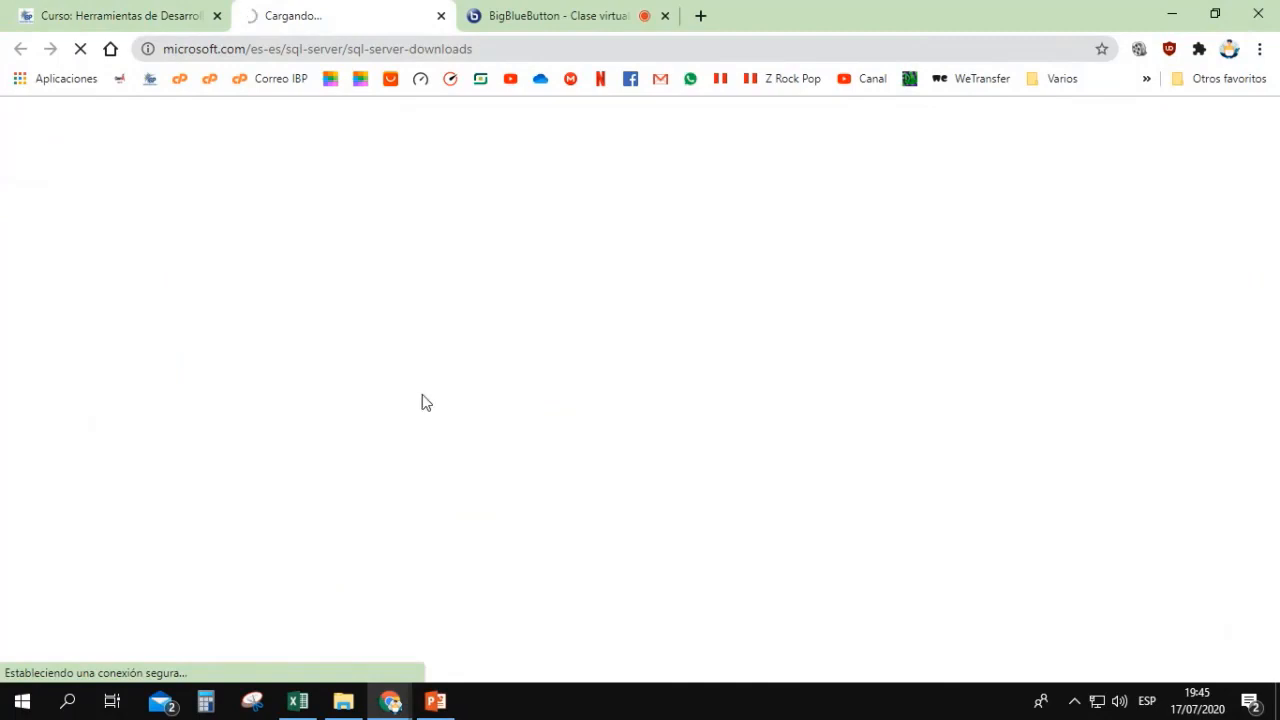
click(155, 10)
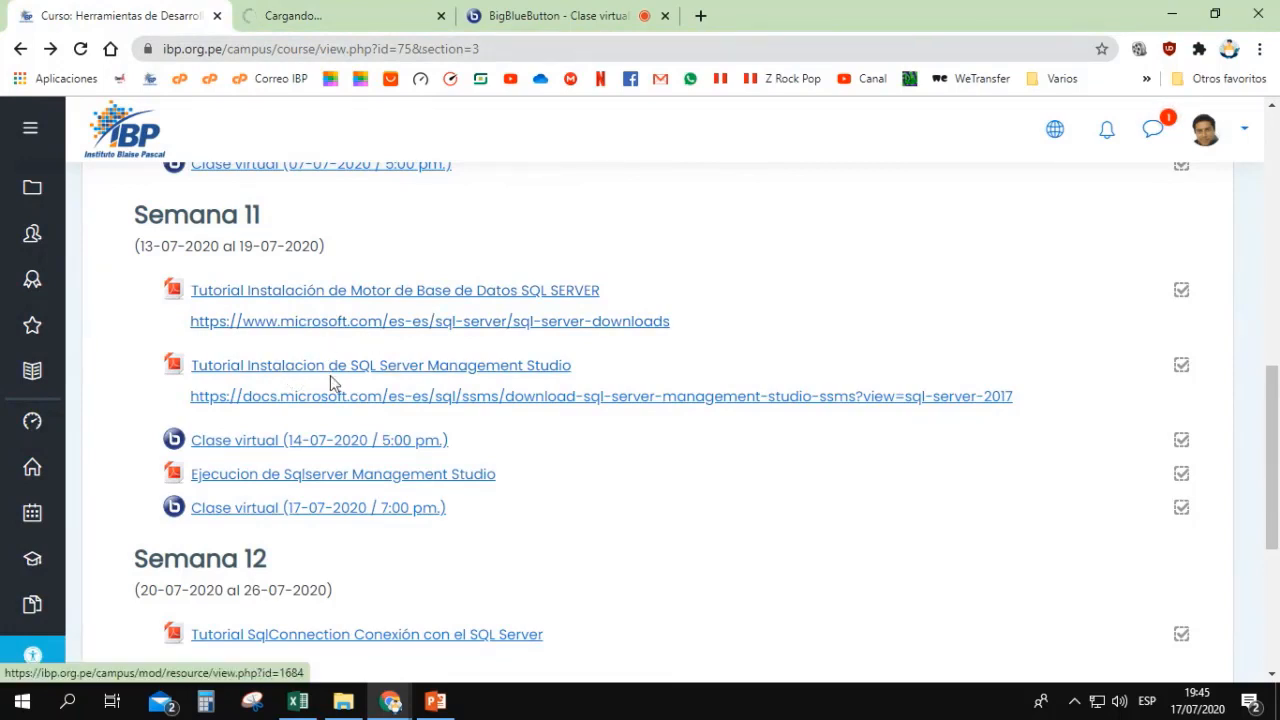
click(342, 25)
scroll(484, 385, down, 1)
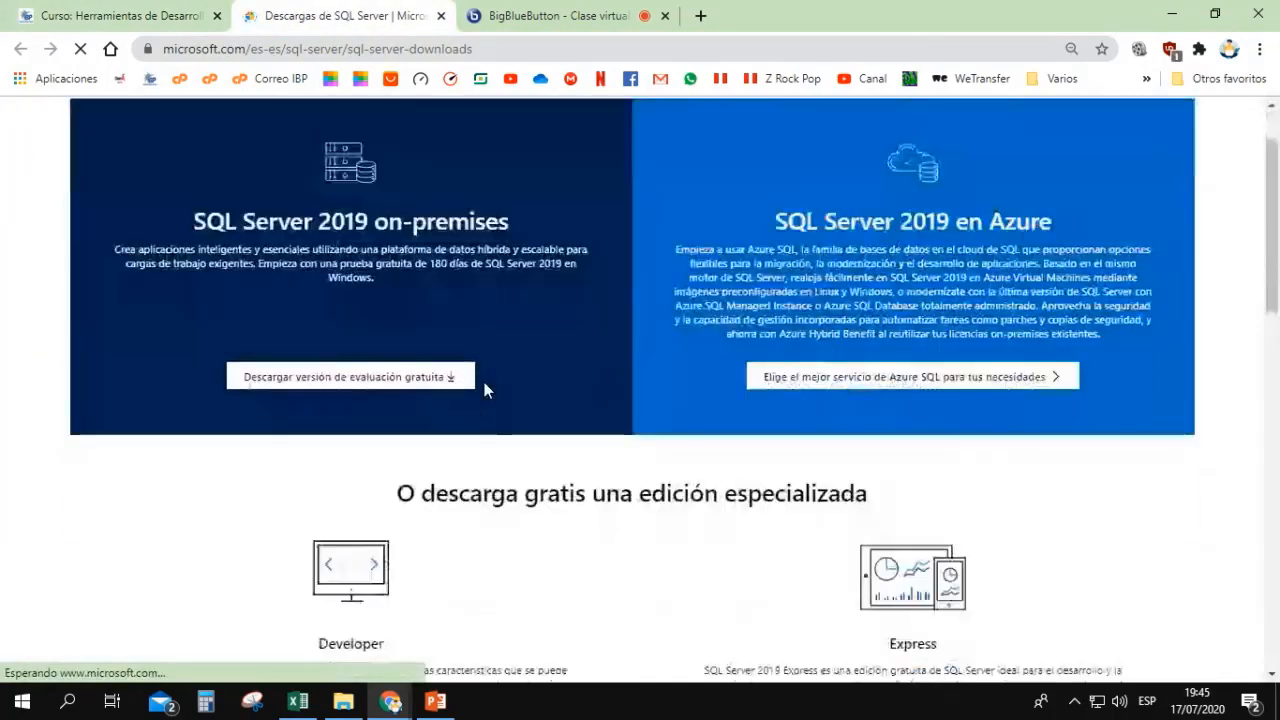
scroll(485, 385, down, 2)
click(352, 524)
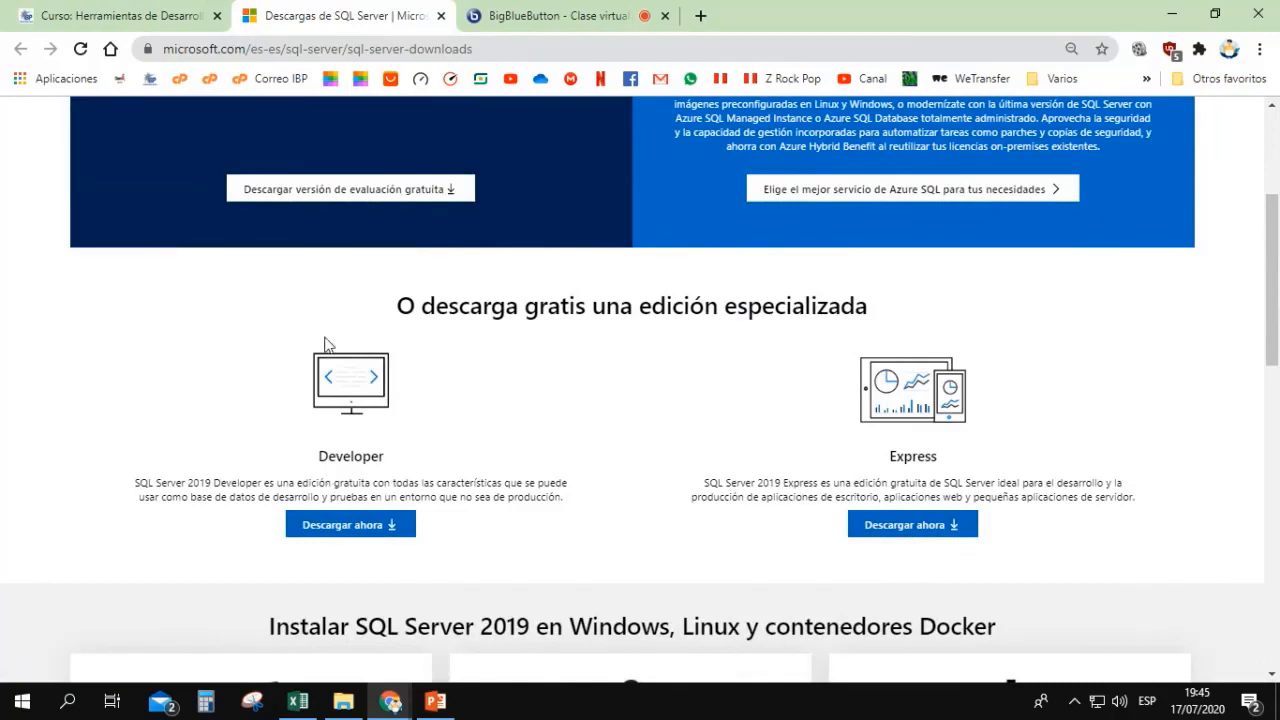
click(441, 16)
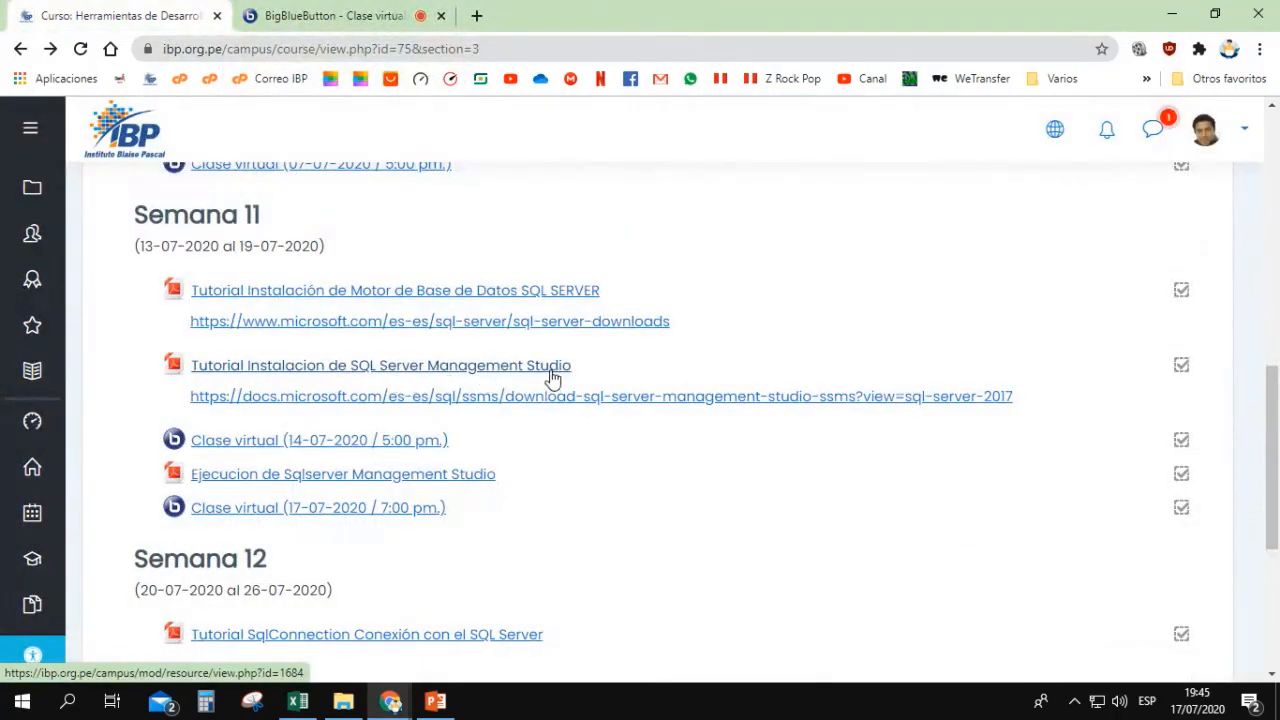
key(alt+Tab)
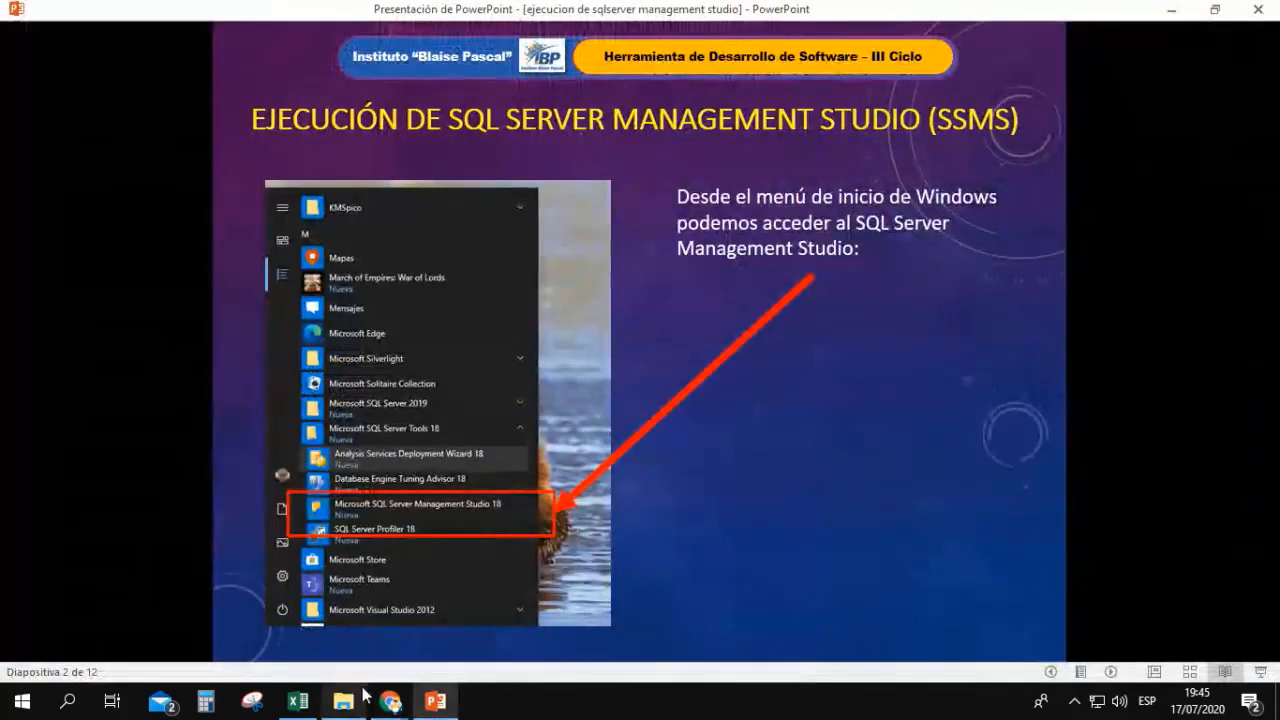
mouse_move(380, 703)
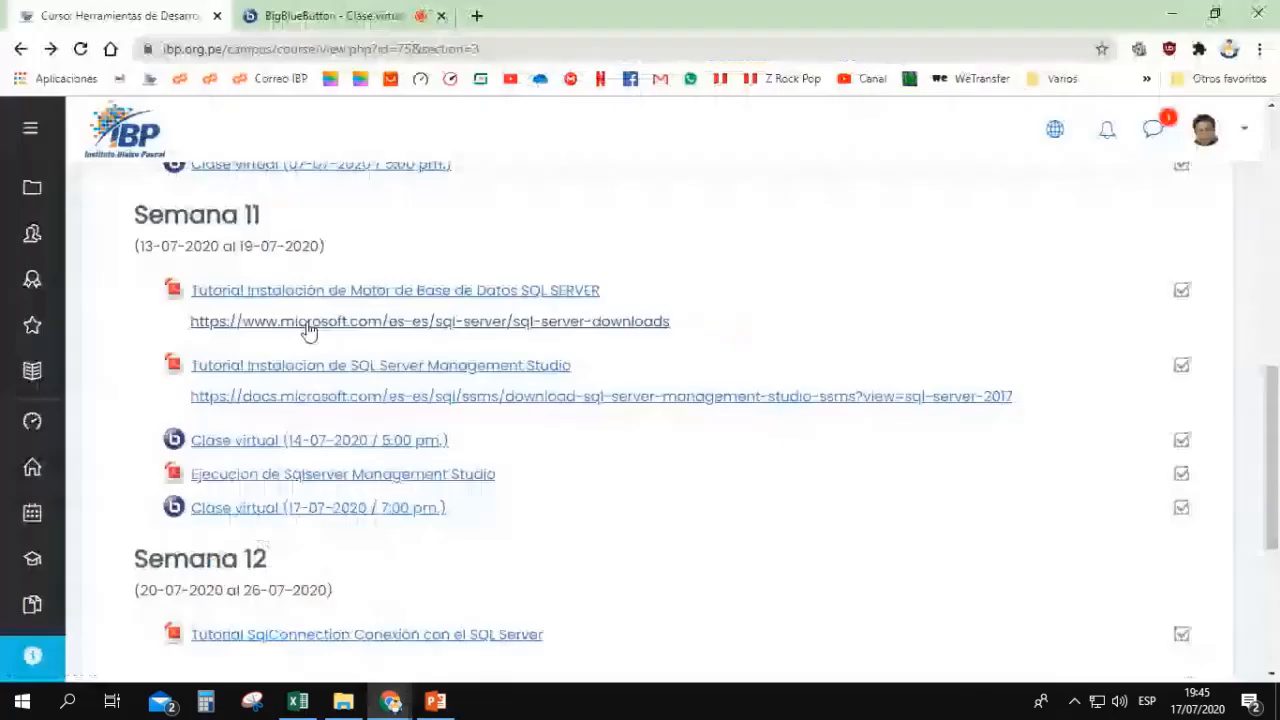
click(286, 620)
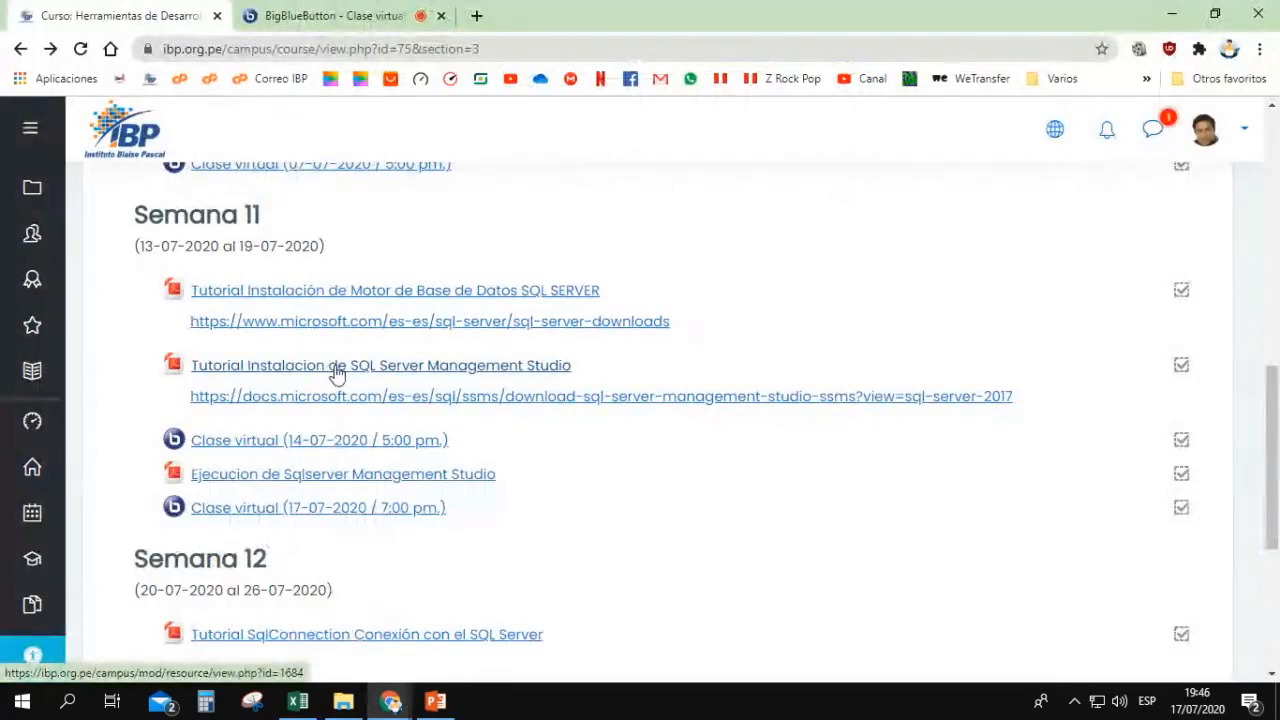
Open the SQL Server Management Studio download link under Semana 11, examine the Descargar SSMS section, and close the page.
click(283, 408)
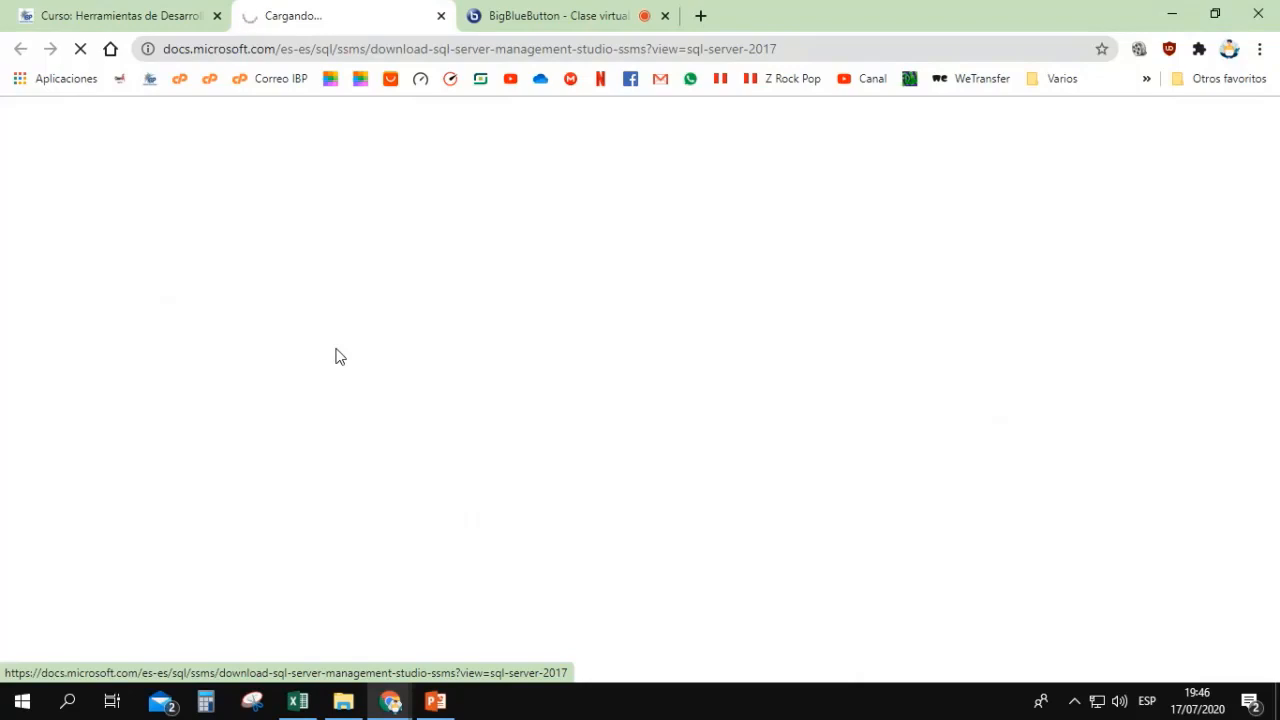
click(190, 12)
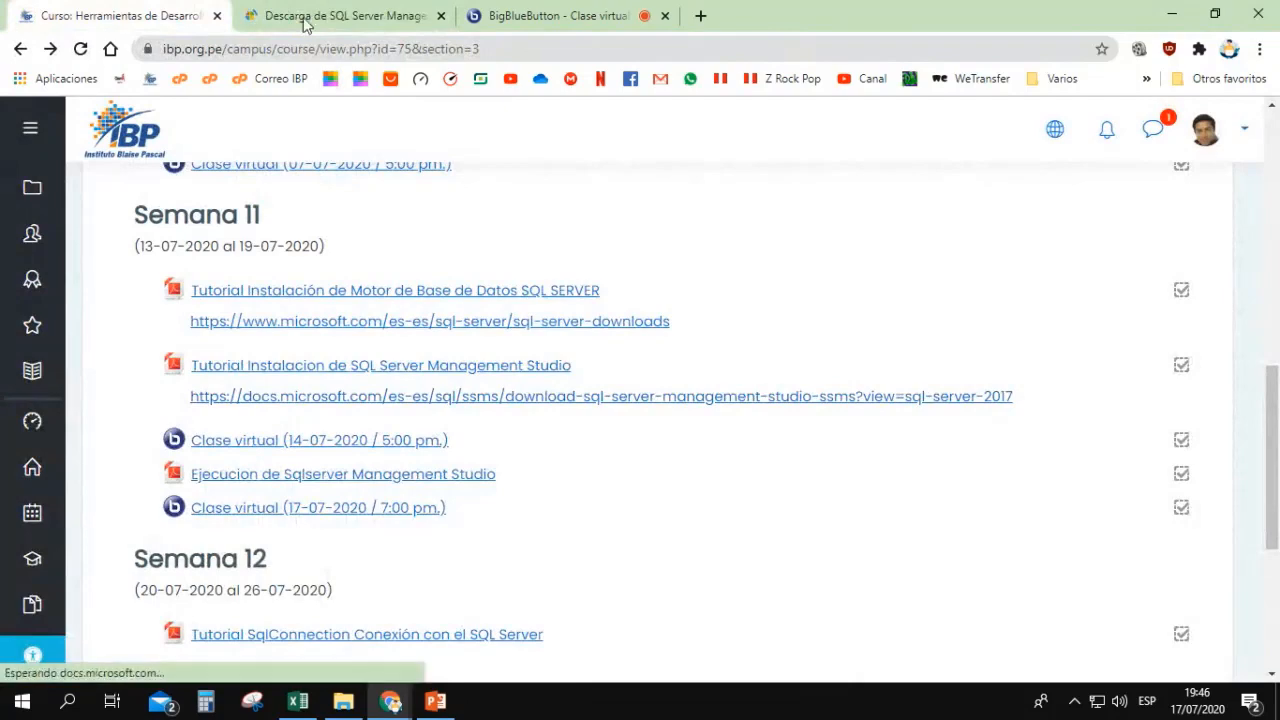
click(268, 20)
scroll(471, 294, down, 2)
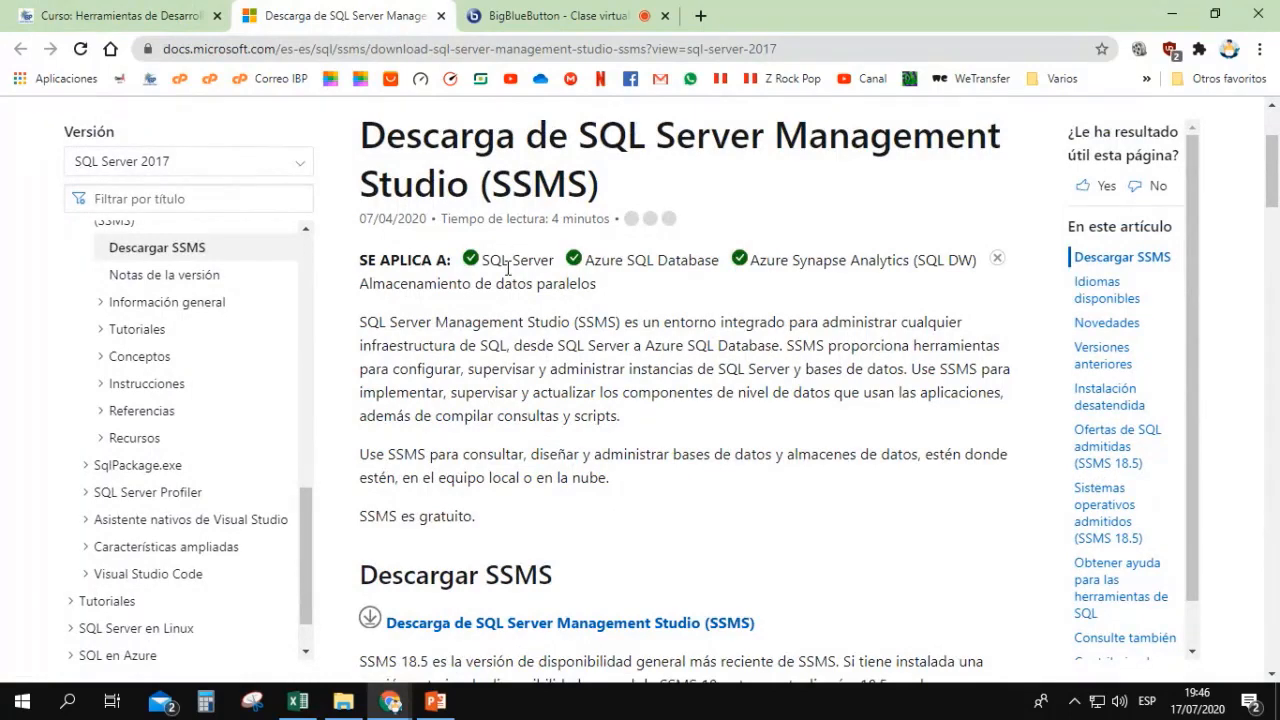
scroll(505, 265, down, 2)
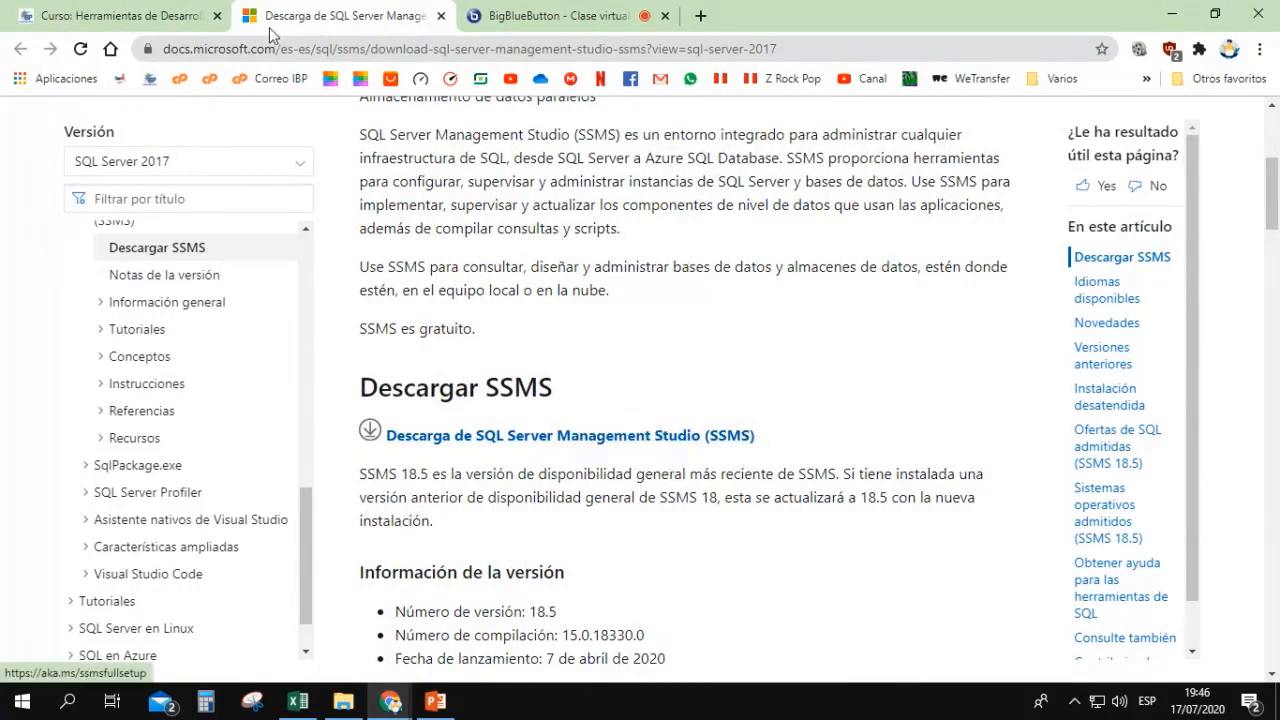
click(441, 16)
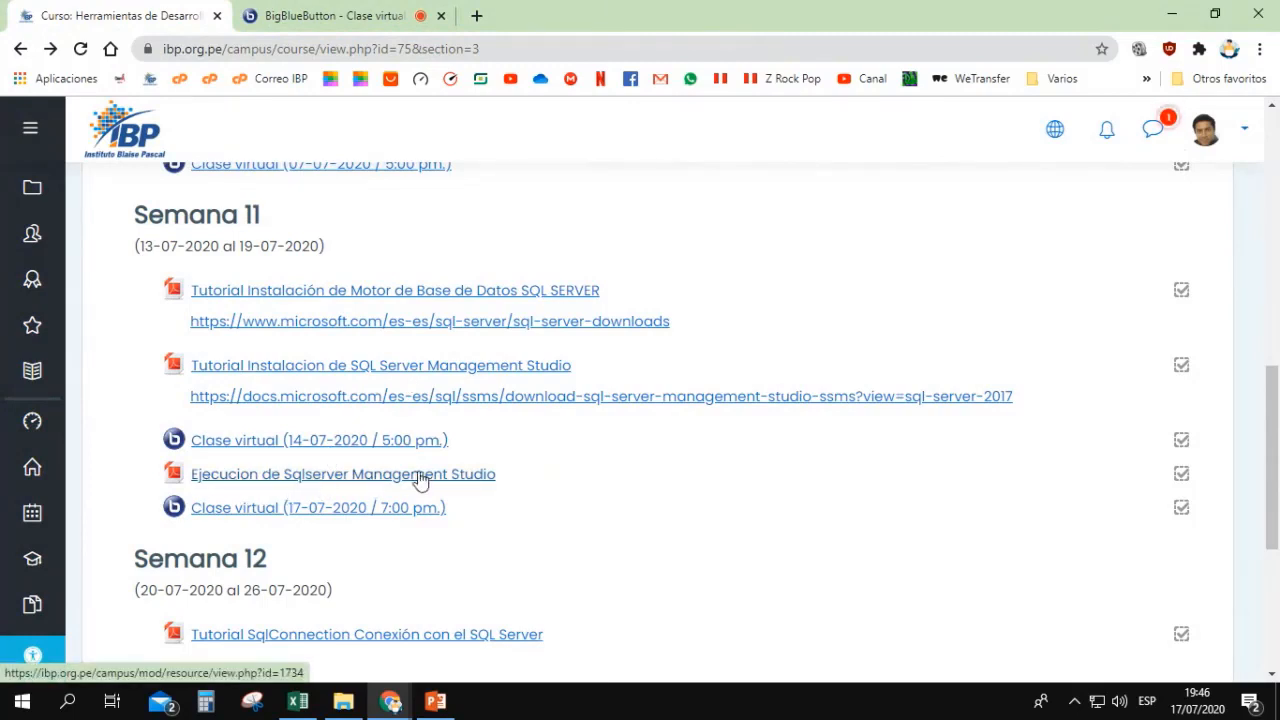
click(433, 703)
mouse_move(391, 700)
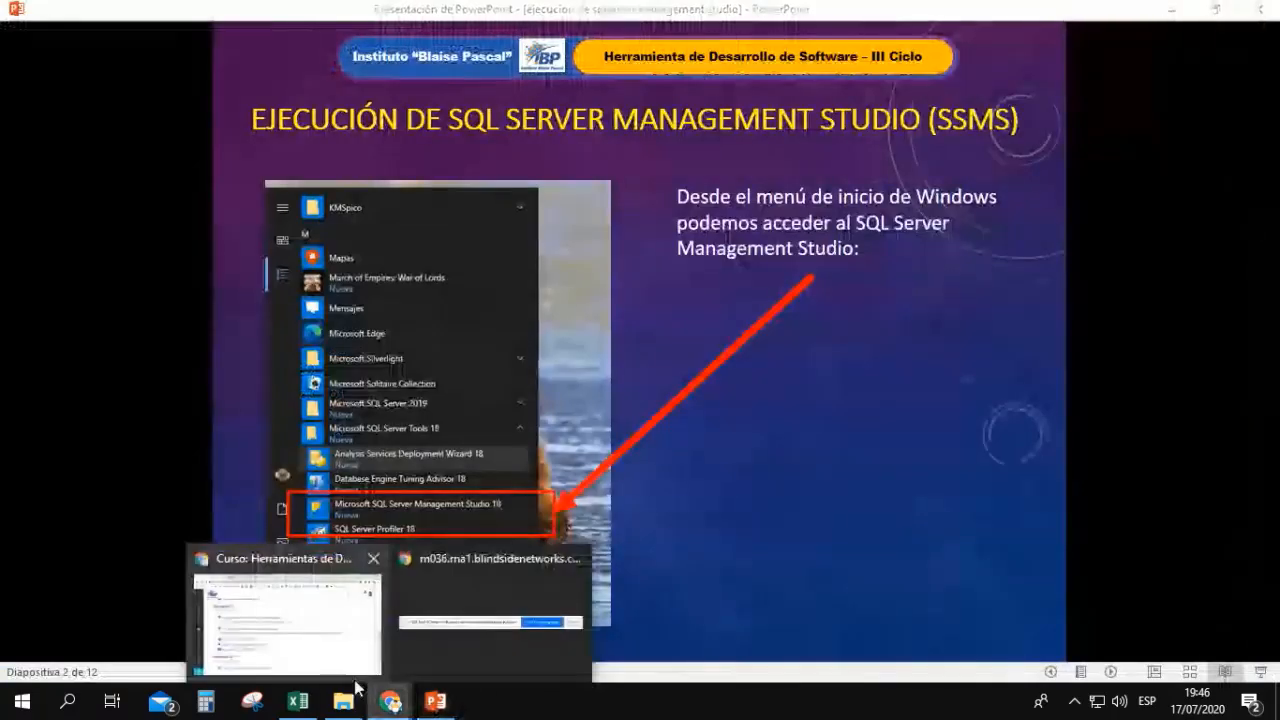
click(345, 656)
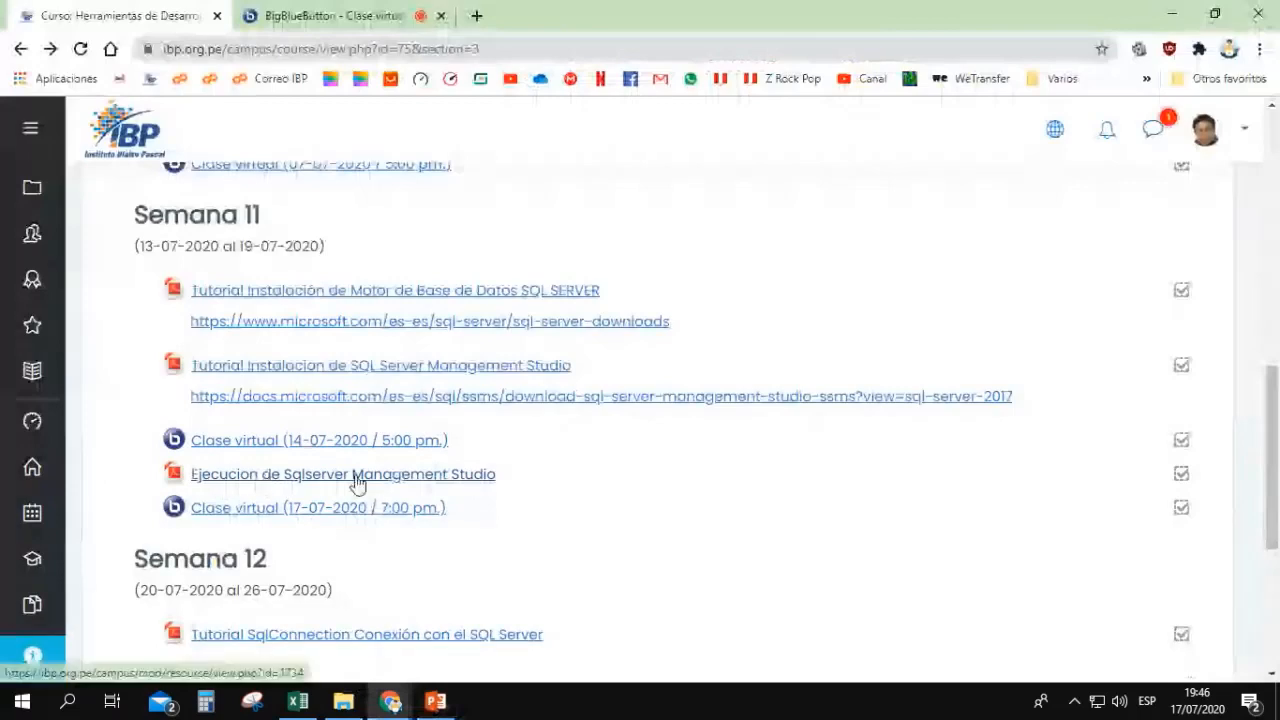
click(436, 701)
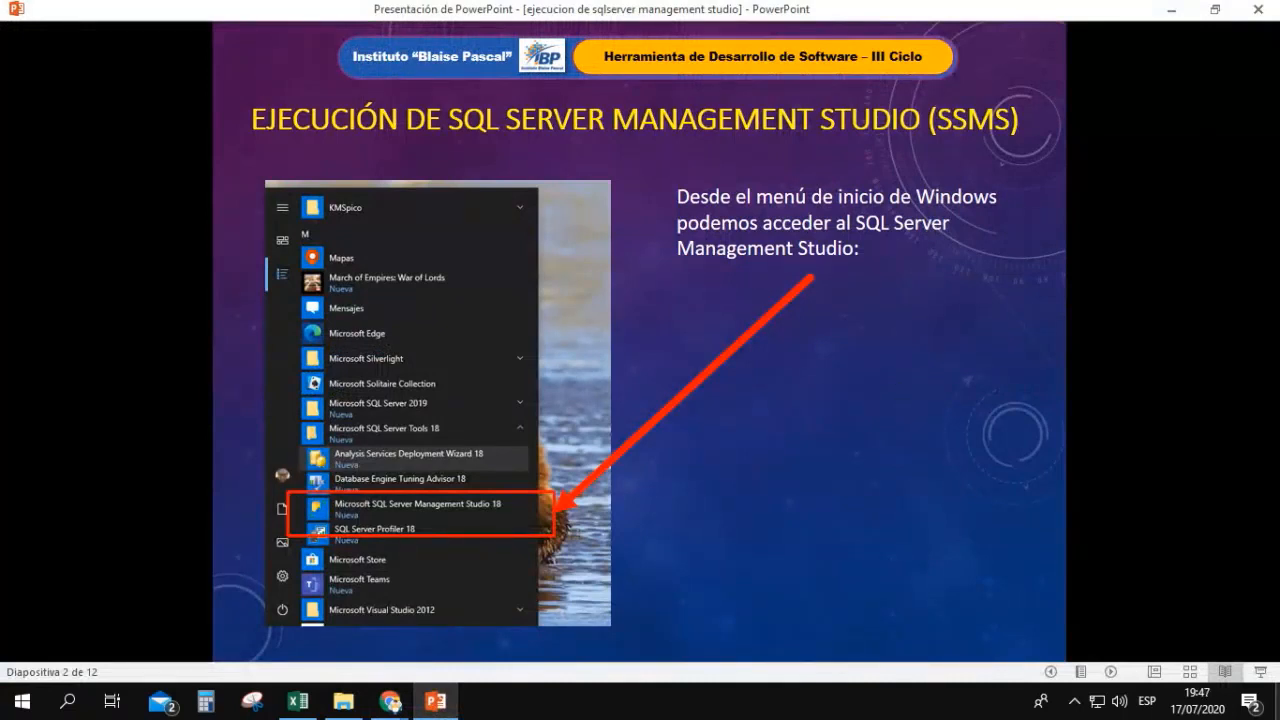
Show the desktop and locate SQL Server Management Studio 18 among all Windows apps, inside the Microsoft SQL Server Tools 18 folder.
click(1277, 702)
click(21, 703)
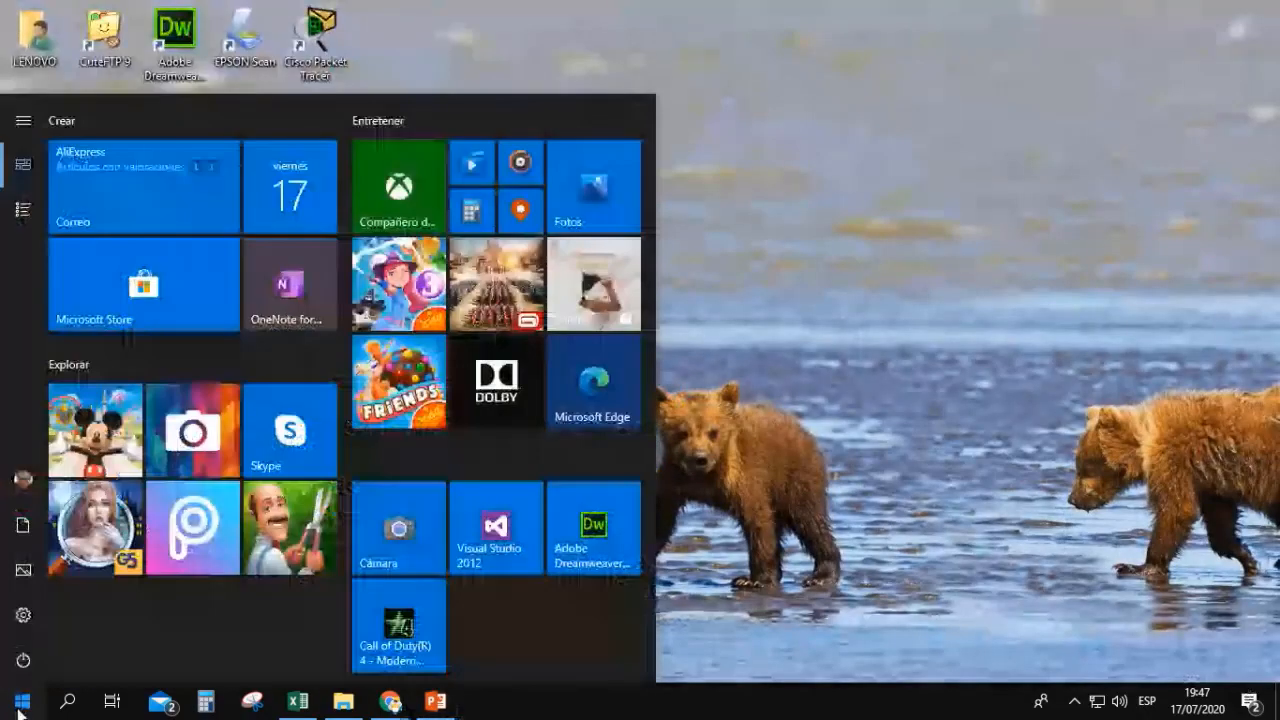
click(27, 211)
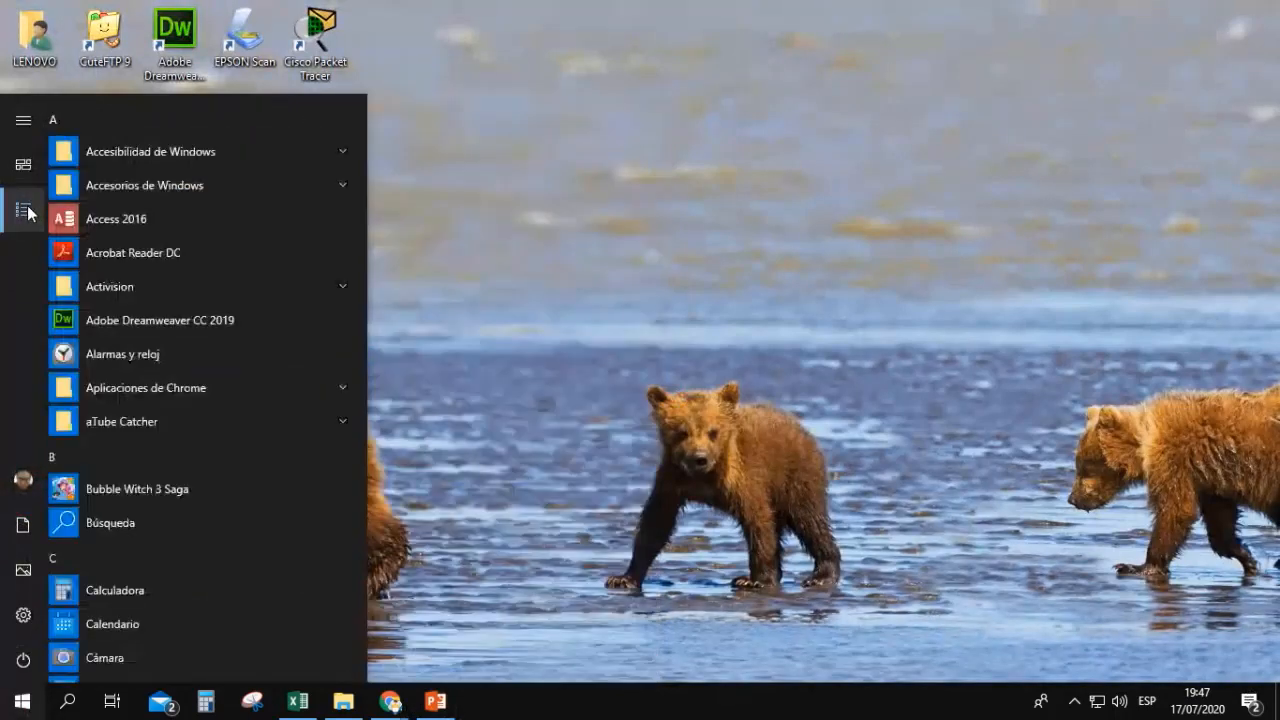
scroll(160, 274, down, 1)
scroll(160, 274, down, 15)
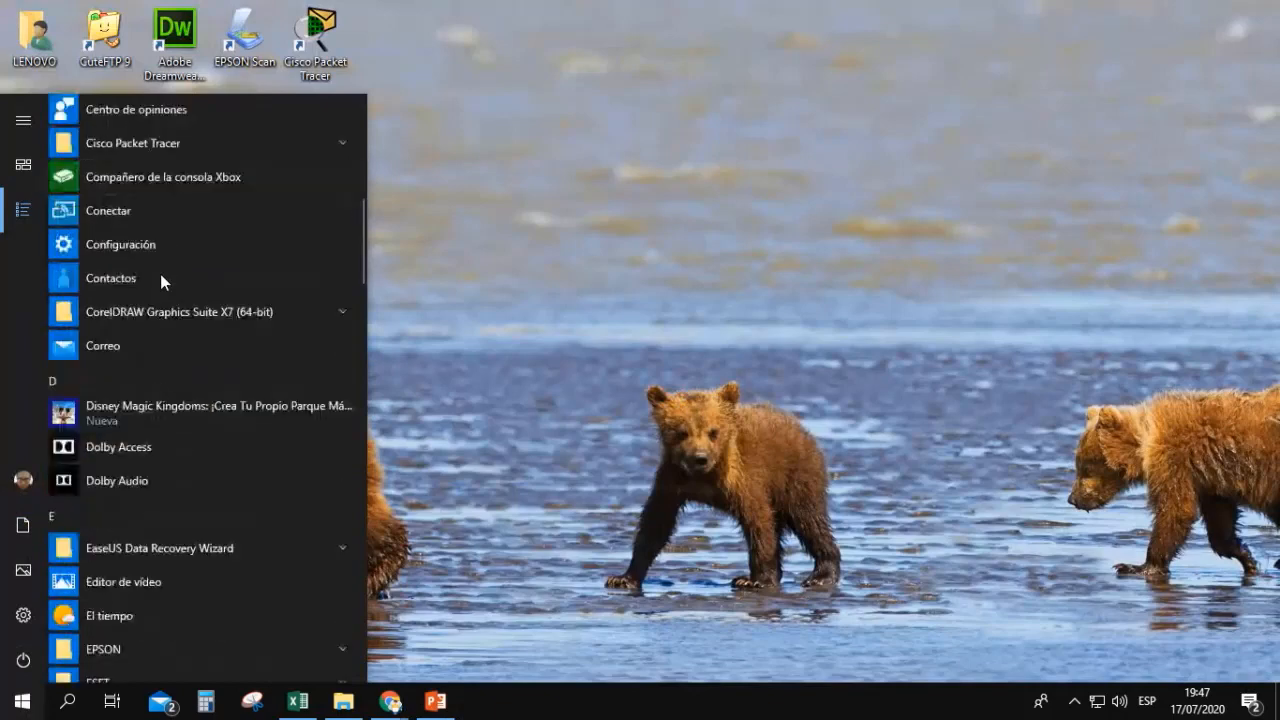
scroll(160, 274, down, 1)
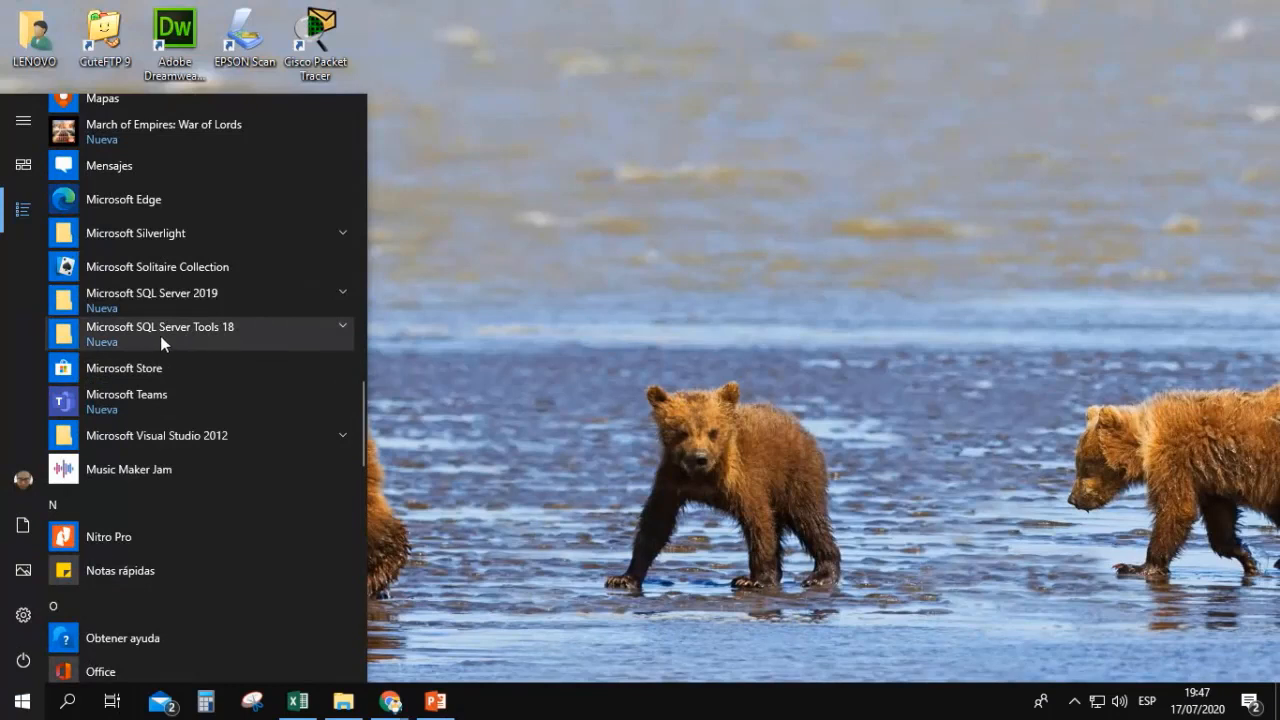
click(213, 330)
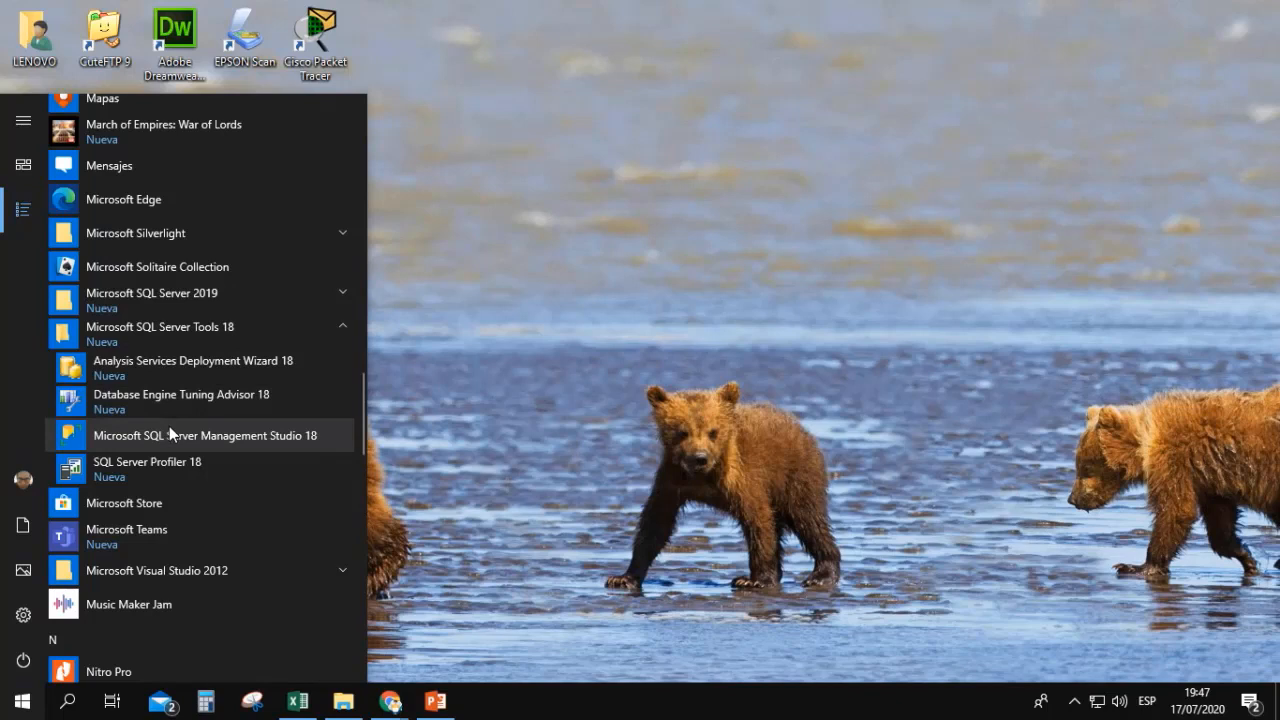
Search Windows for "sql" and pin Microsoft SQL Server Management Studio 18 to Start, checking its tile there.
click(72, 712)
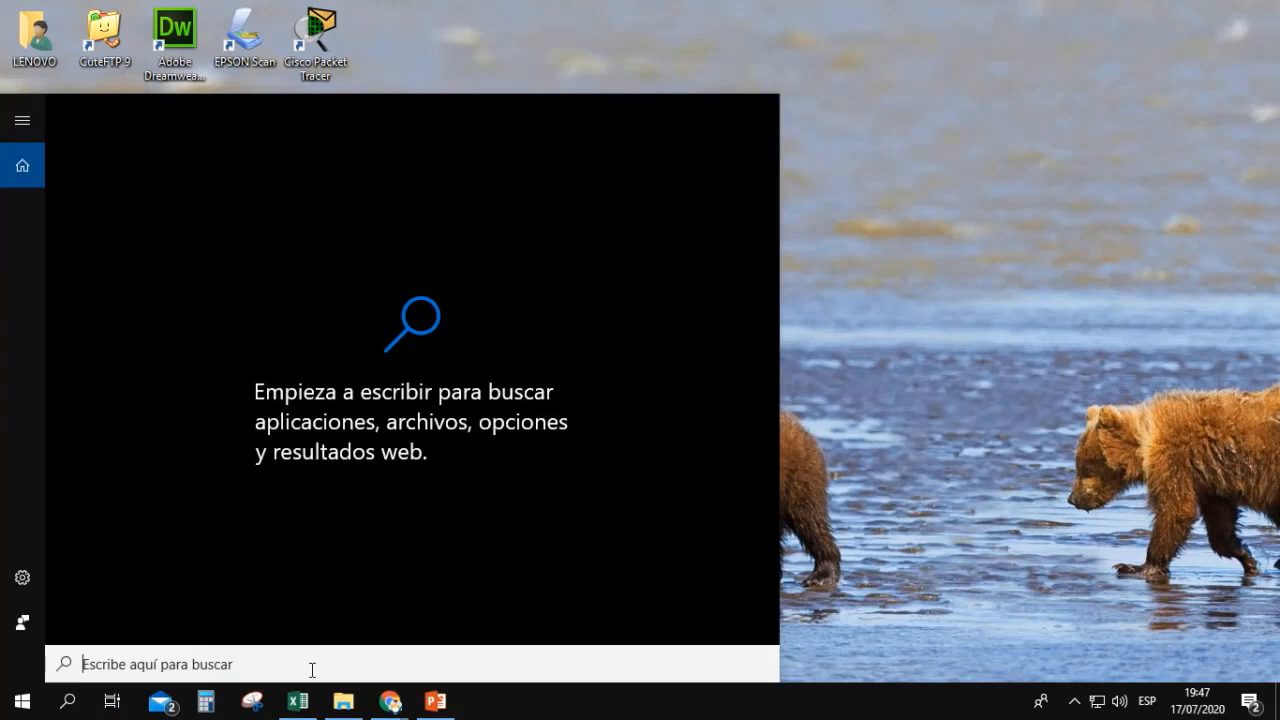
text(tool)
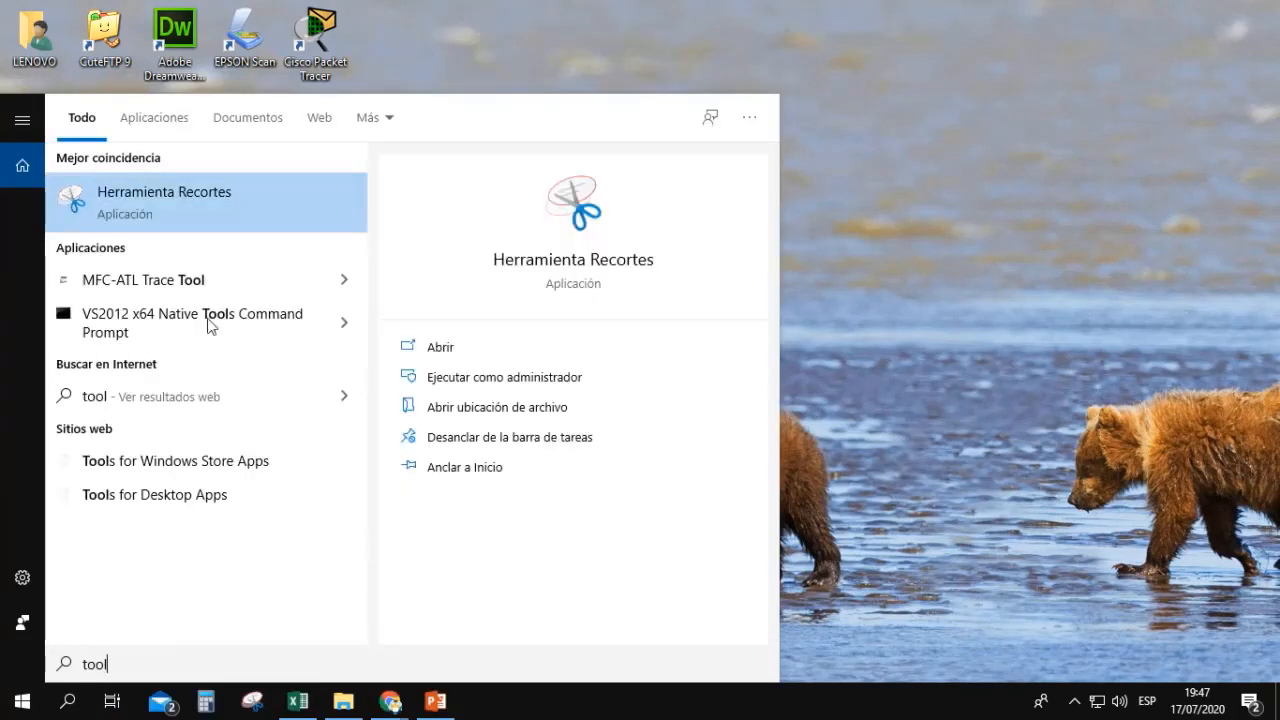
double_click(61, 664)
text(sql)
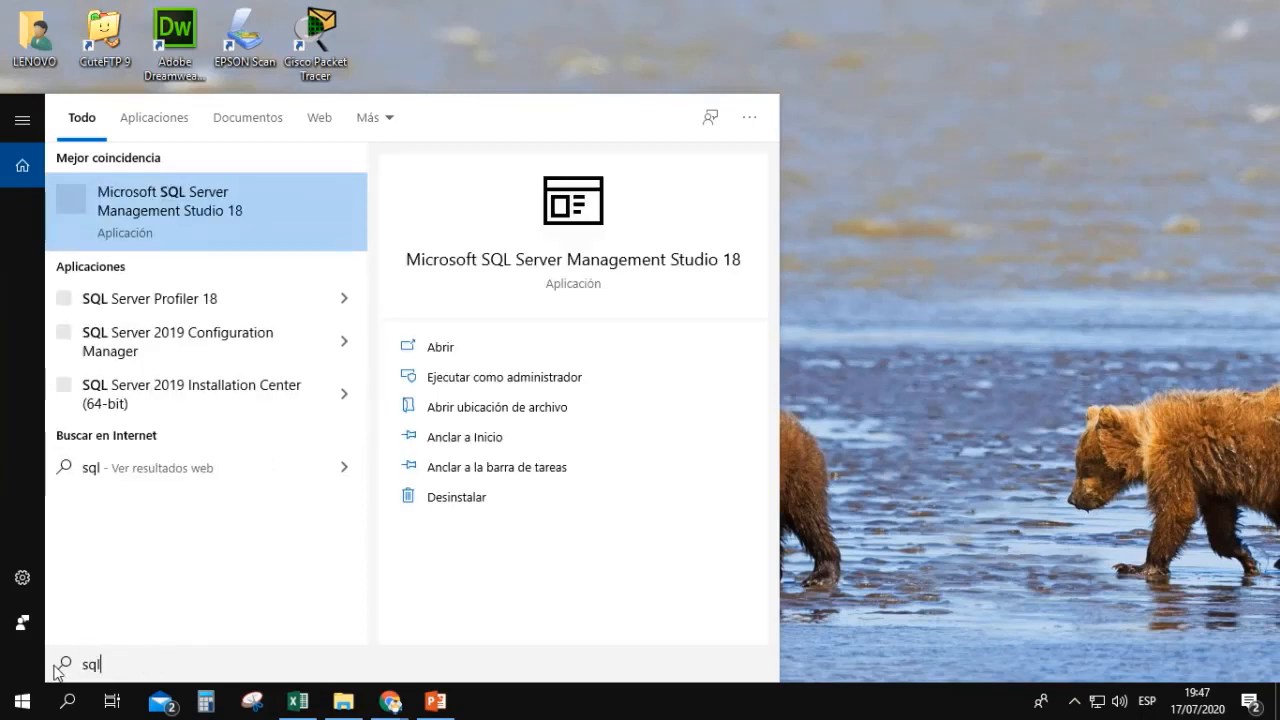
right_click(228, 212)
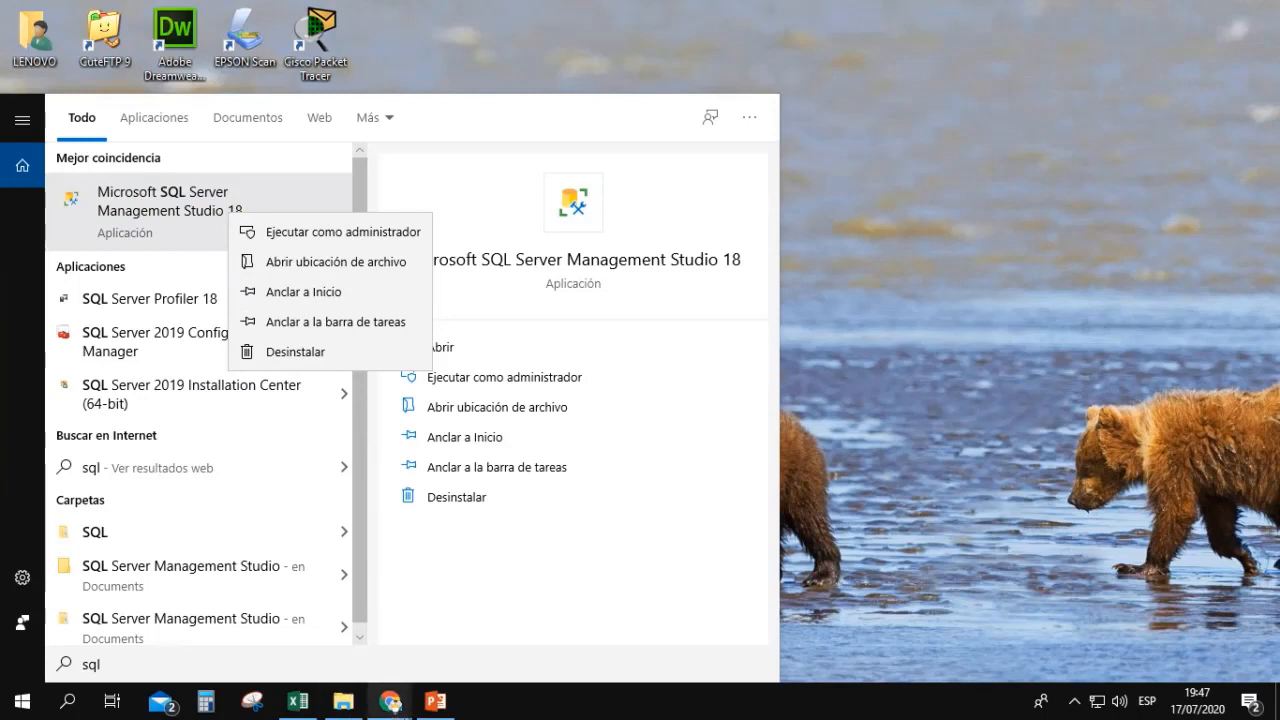
click(280, 297)
click(22, 700)
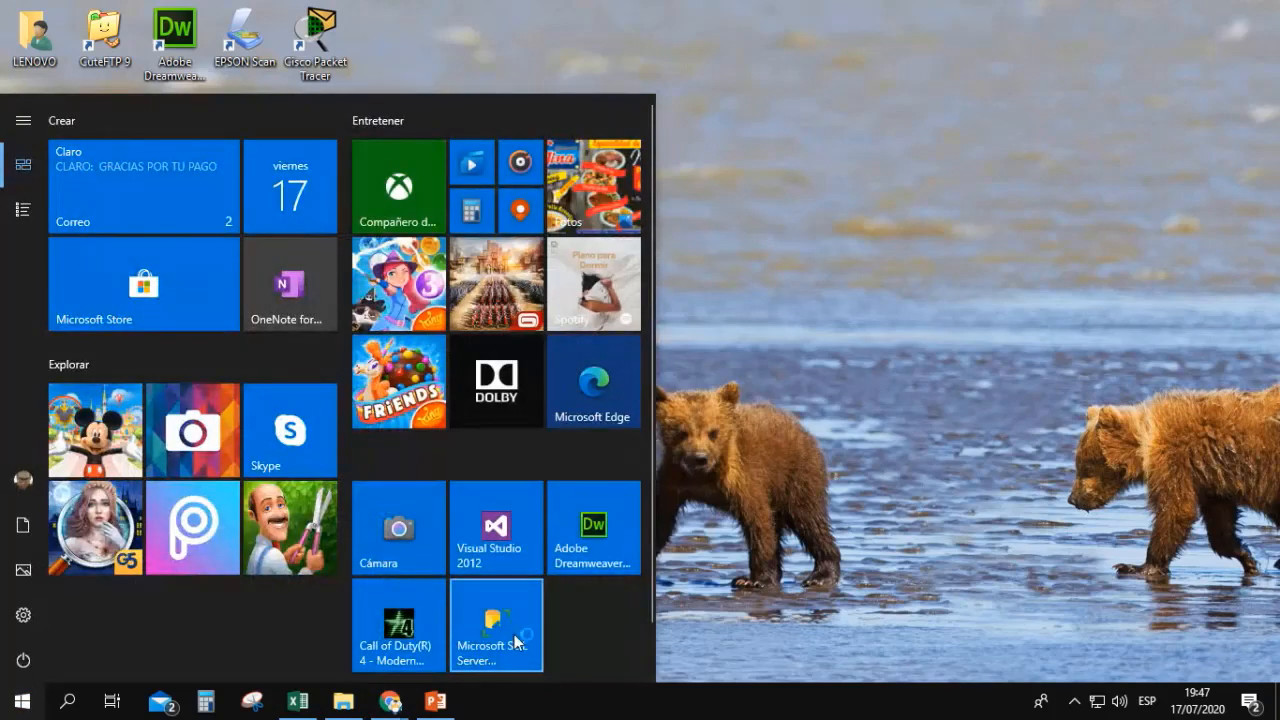
click(948, 391)
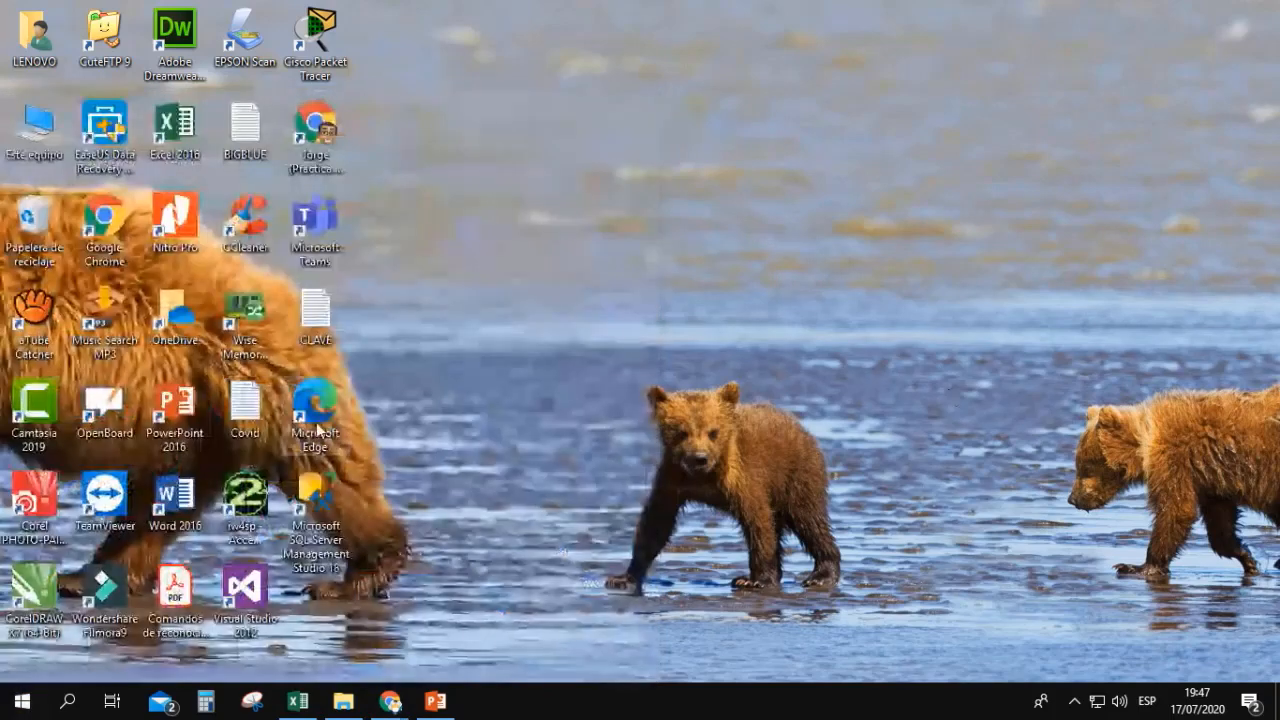
Launch SQL Server Management Studio 18 from the desktop and advance the PowerPoint presentation to the Connect to Server slide.
double_click(335, 513)
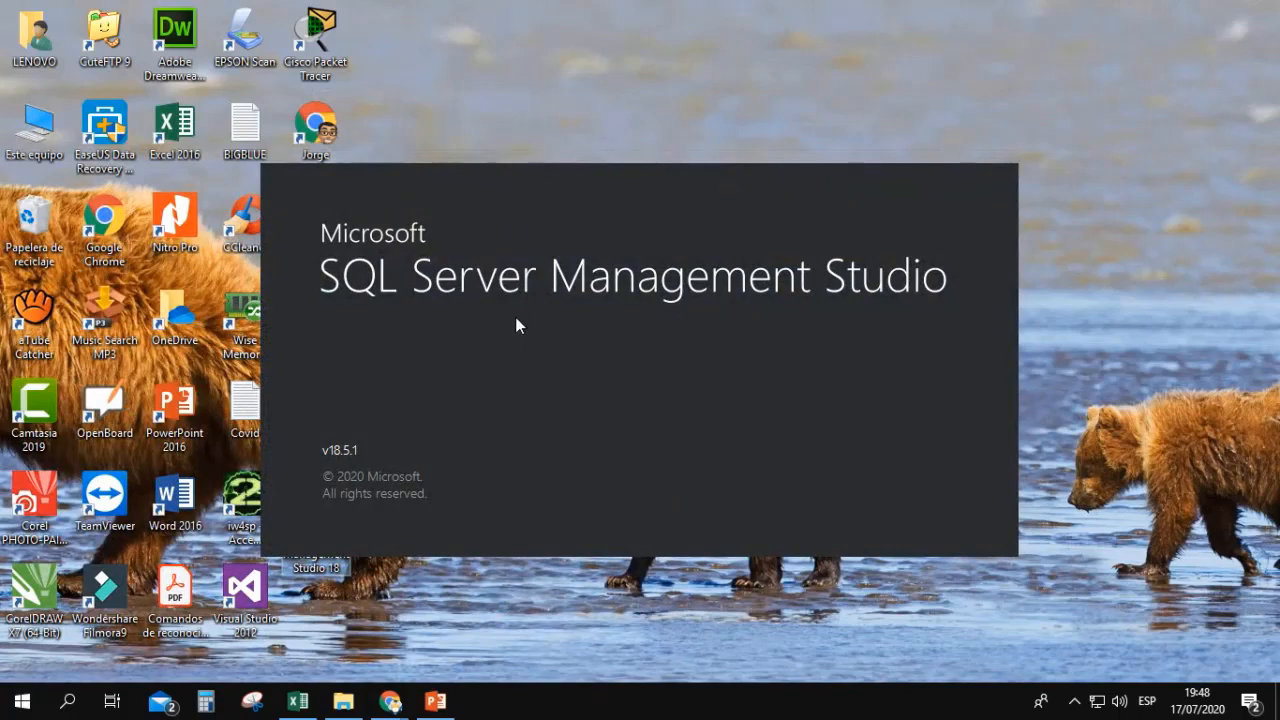
click(435, 700)
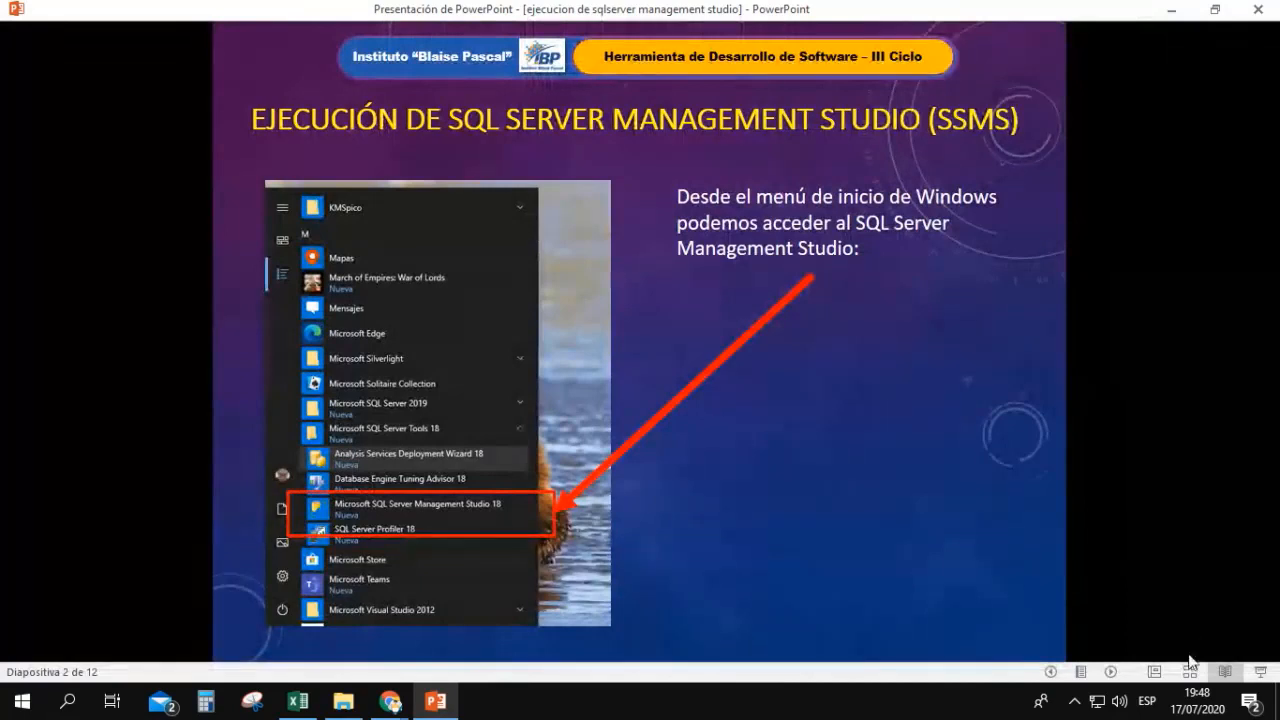
key(Page_Down)
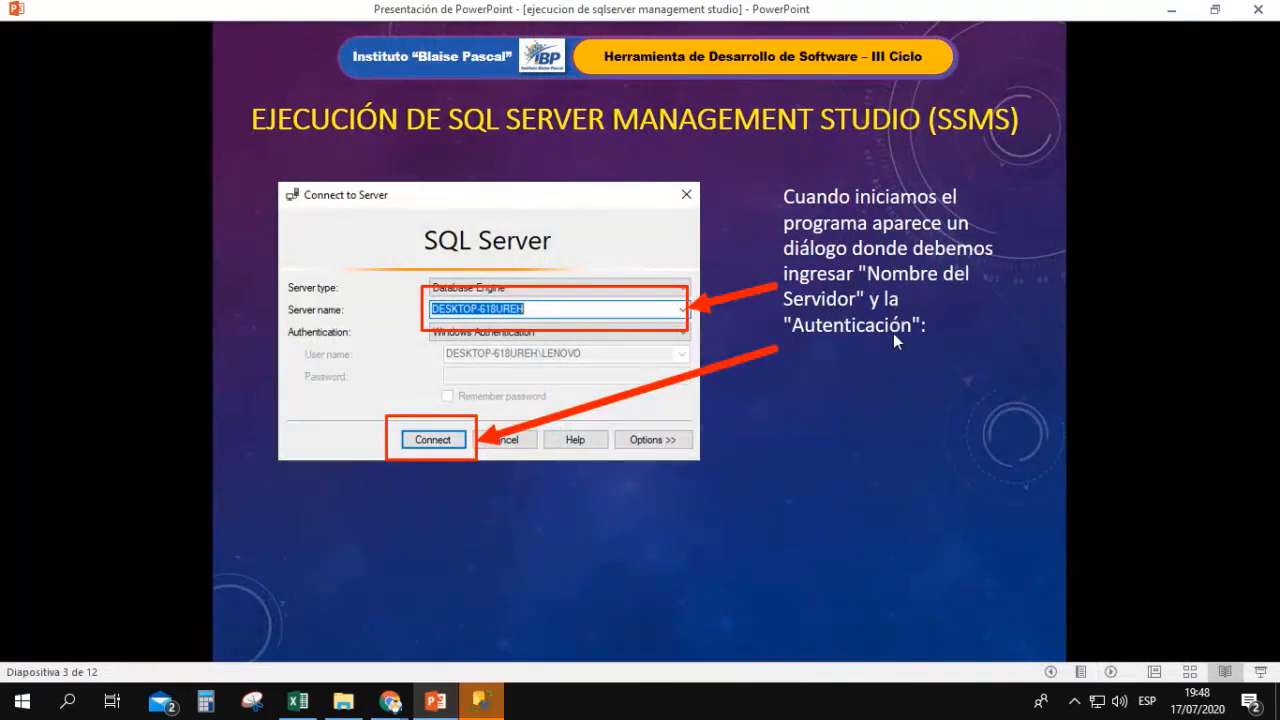
Switch to SQL Server Management Studio and connect to the Database Engine server DESKTOP-618UREH with Windows Authentication.
click(481, 704)
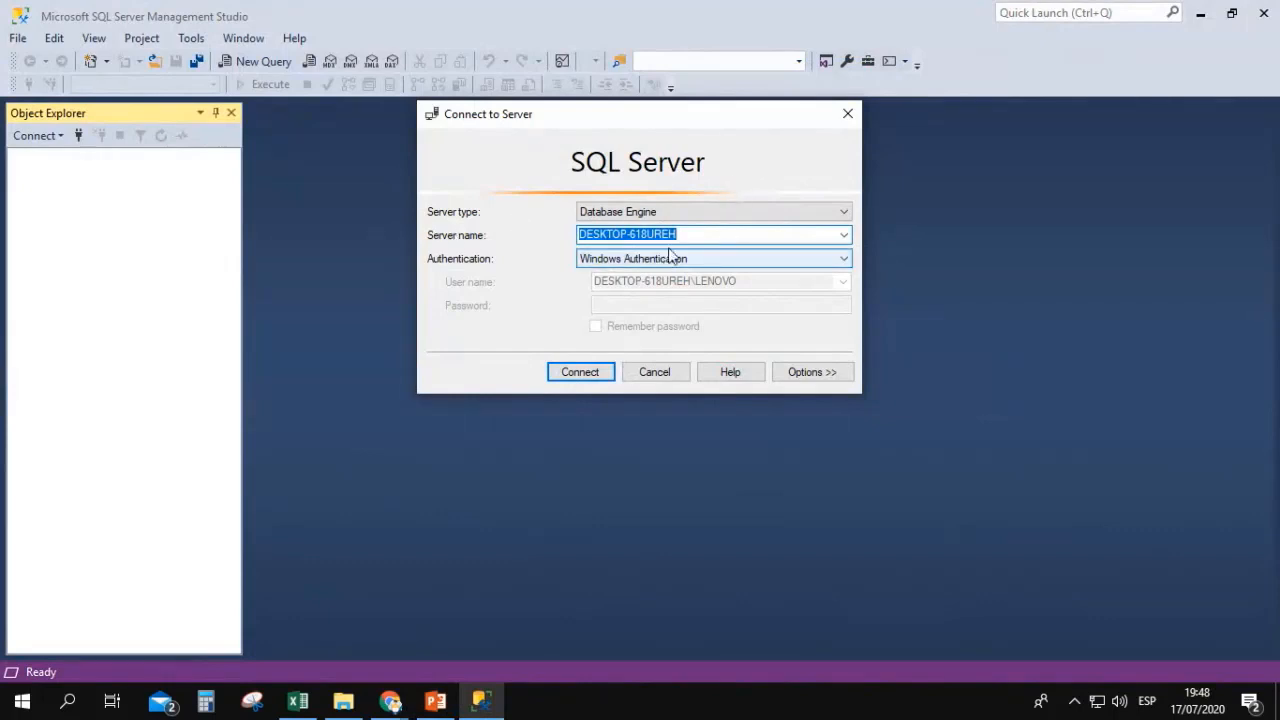
drag(685, 234, 572, 237)
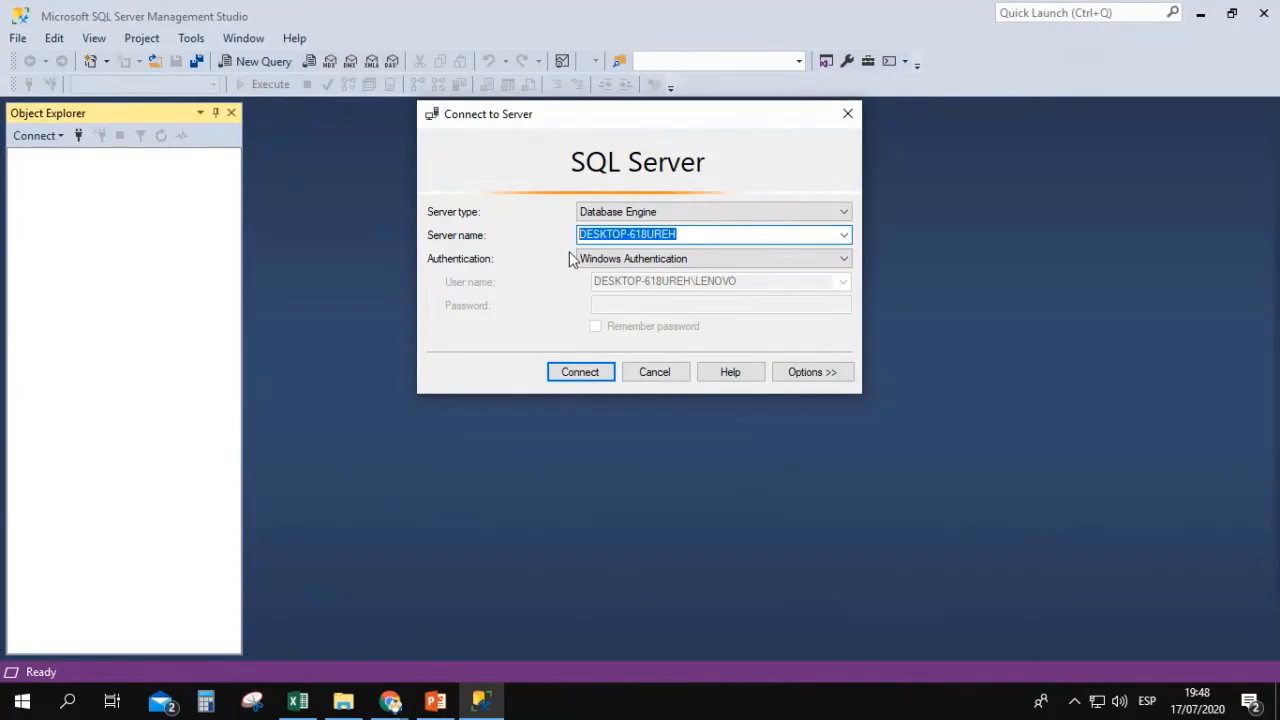
click(695, 235)
drag(711, 235, 569, 245)
click(686, 234)
drag(713, 234, 531, 224)
click(844, 235)
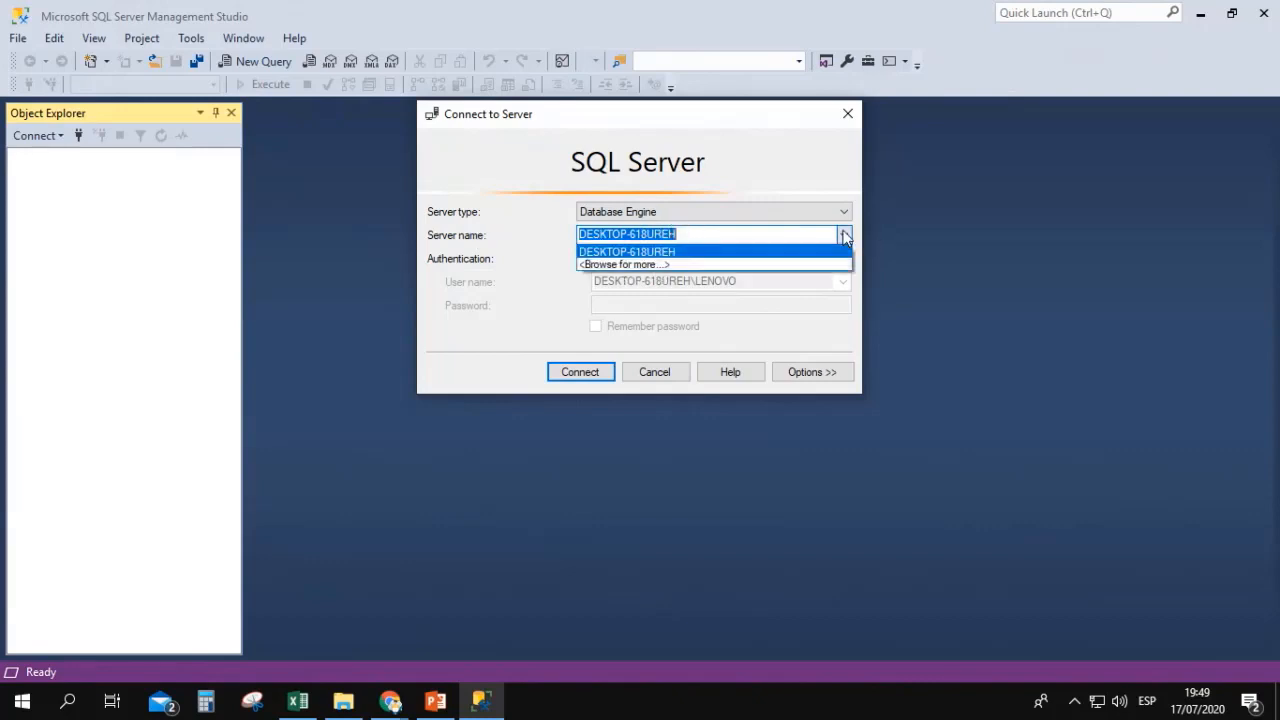
click(692, 252)
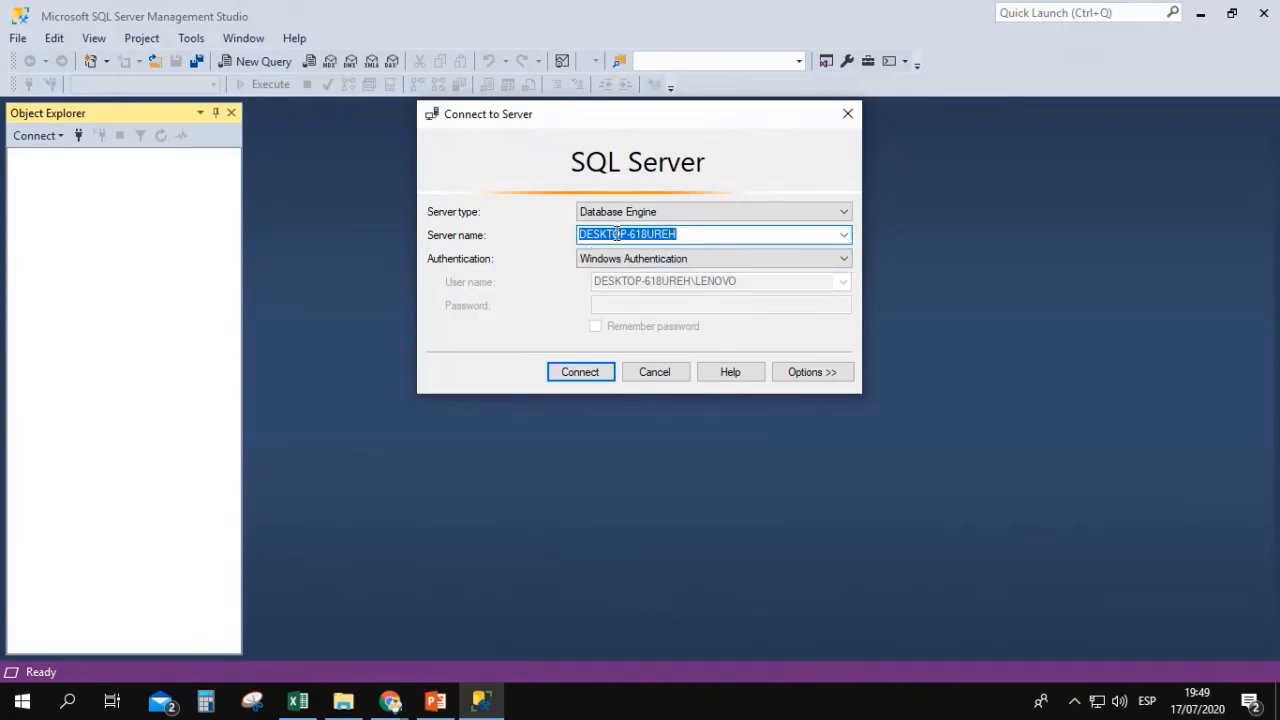
click(697, 233)
drag(698, 232, 582, 242)
click(616, 234)
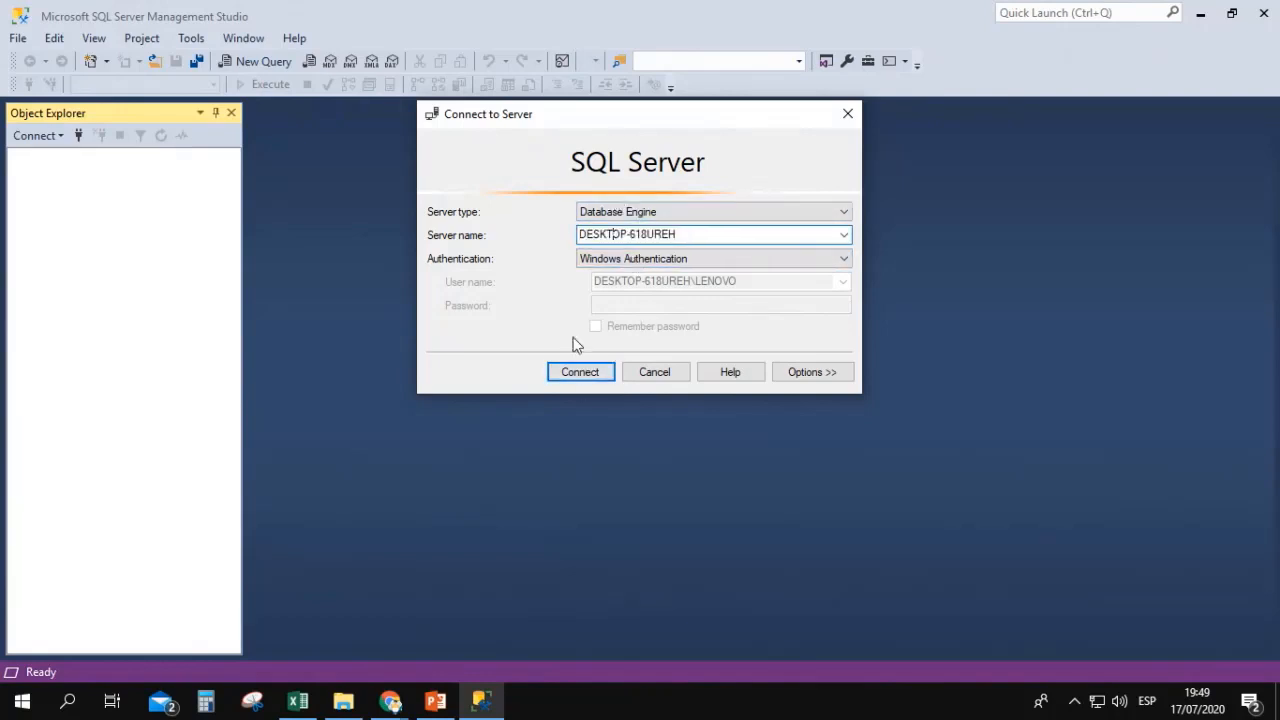
click(575, 372)
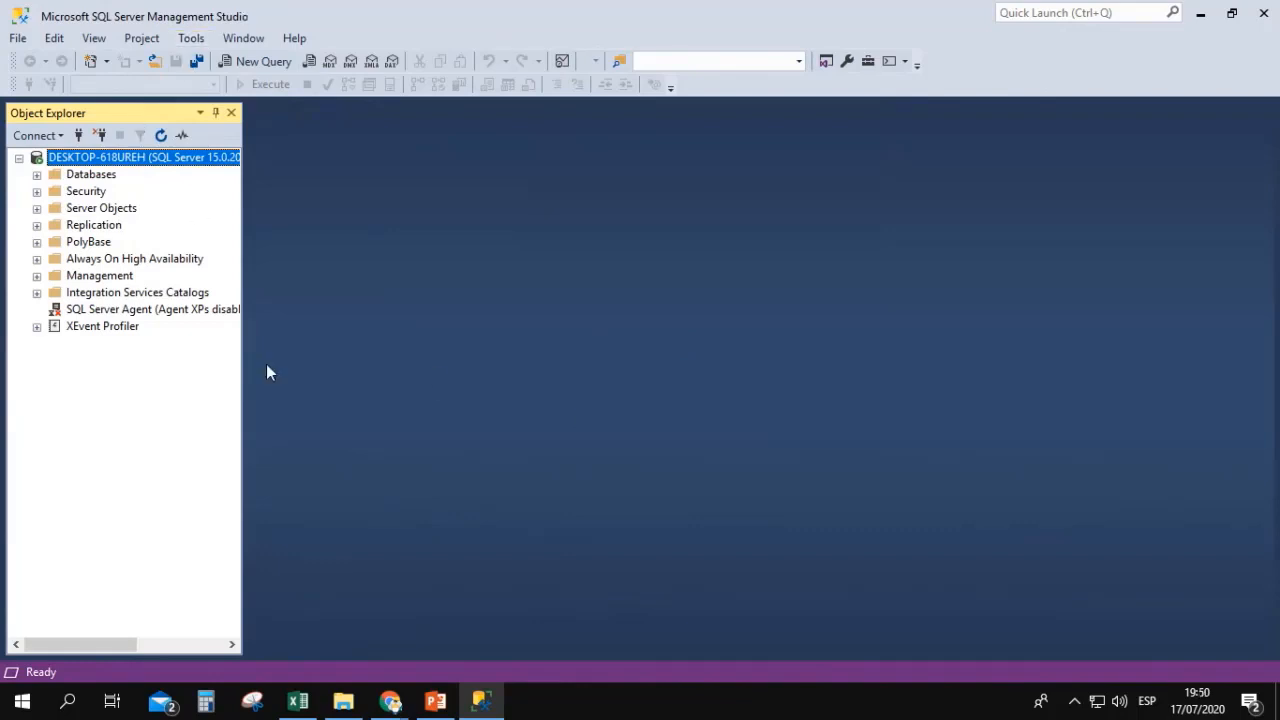
Expand the server's Databases folder, and in PowerPoint advance the presentation to the slide on creating a new database.
click(36, 176)
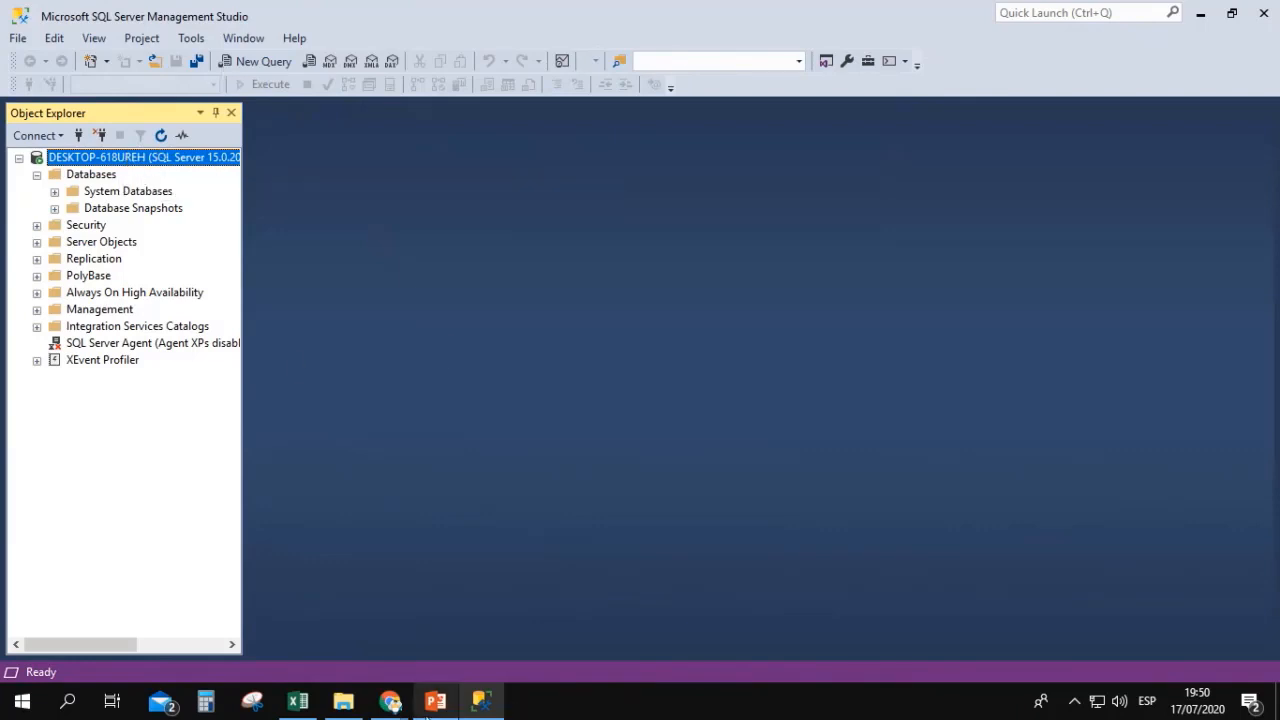
click(435, 700)
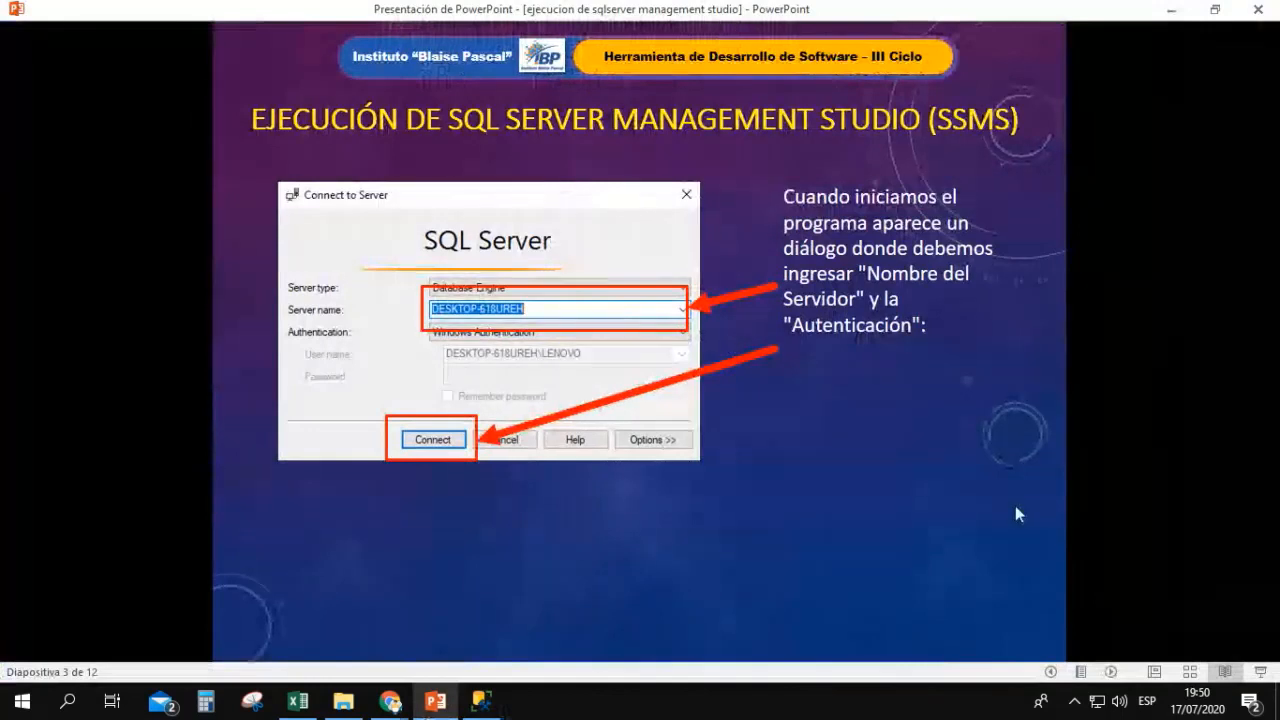
click(1111, 672)
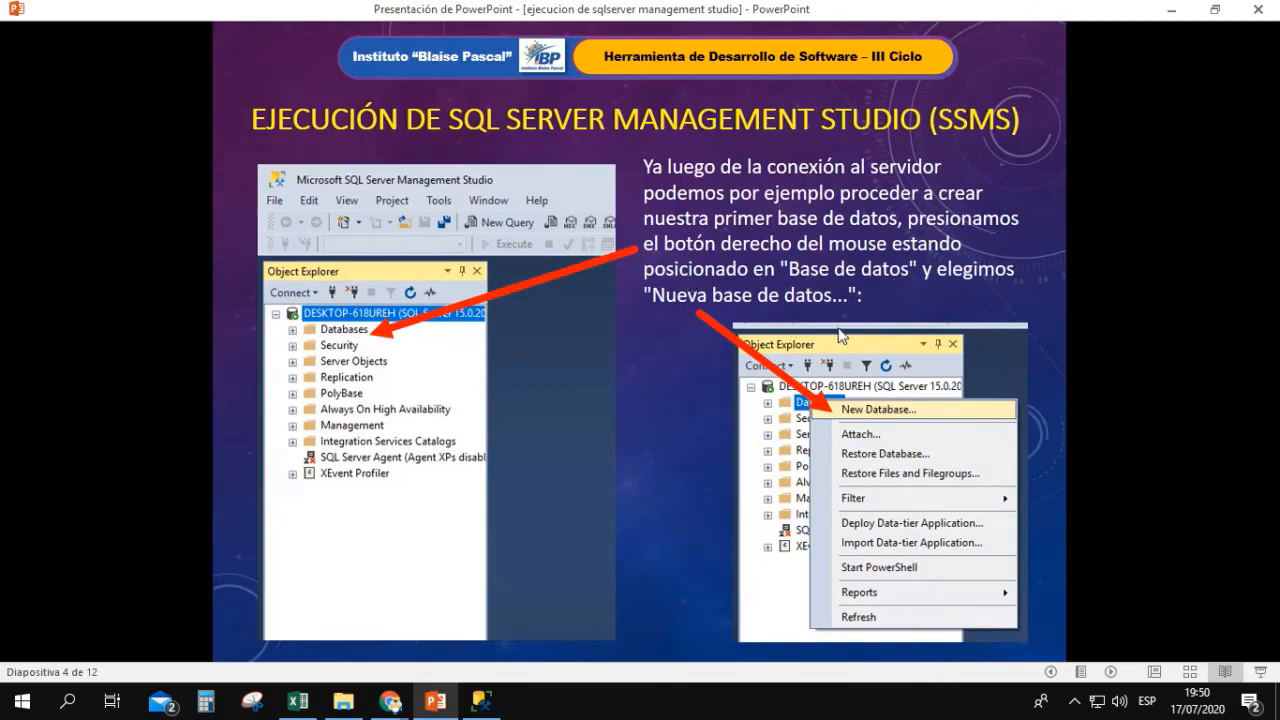
Return to SQL Server Management Studio, collapse the Databases folder and start a new database from it.
click(481, 700)
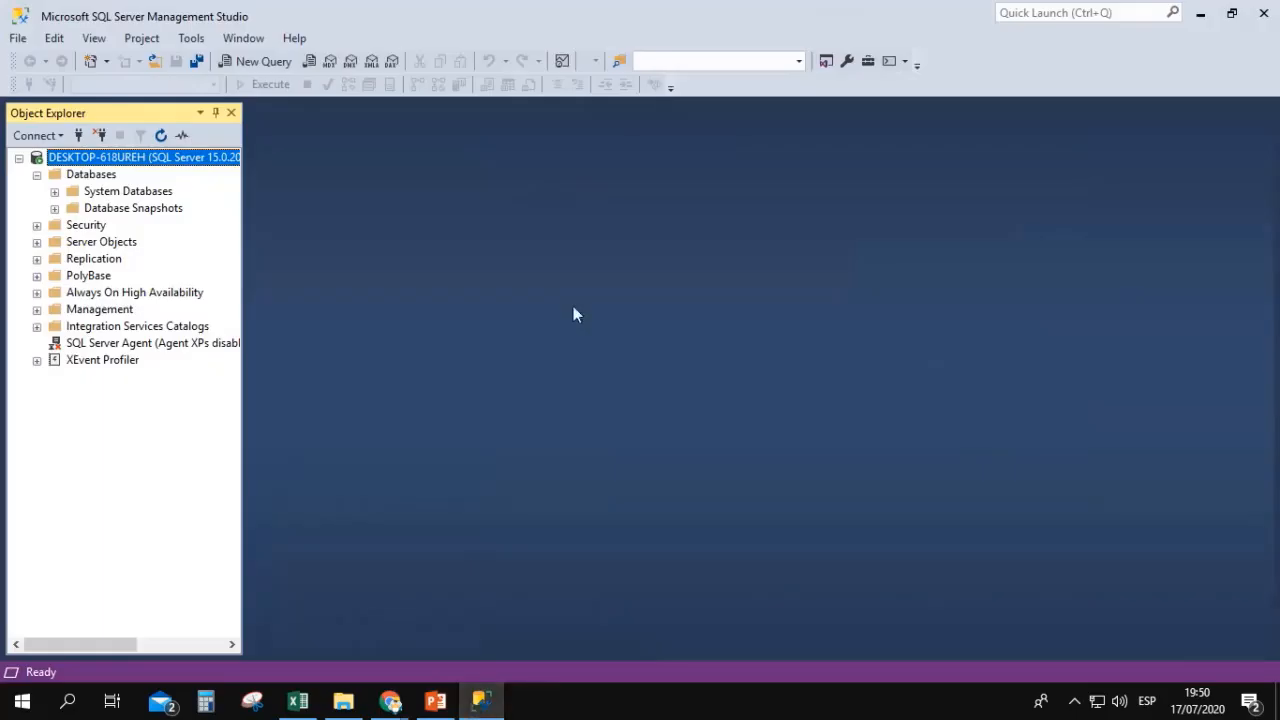
click(37, 174)
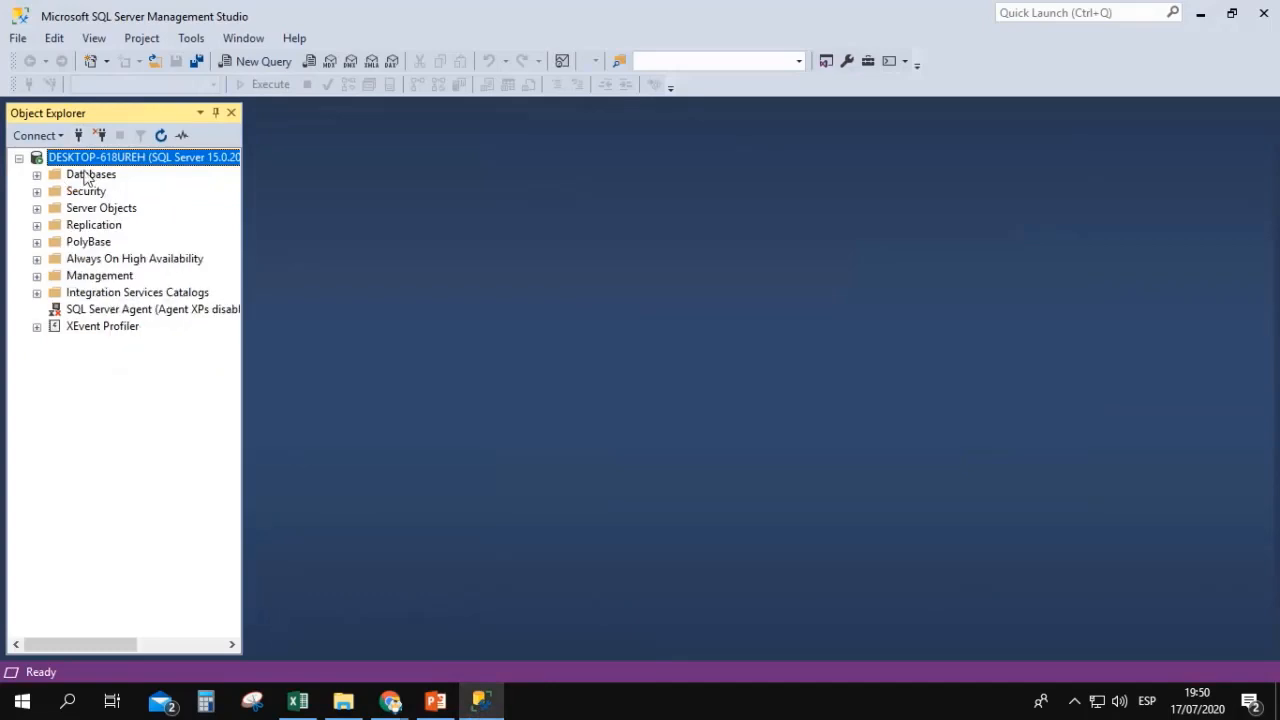
right_click(98, 178)
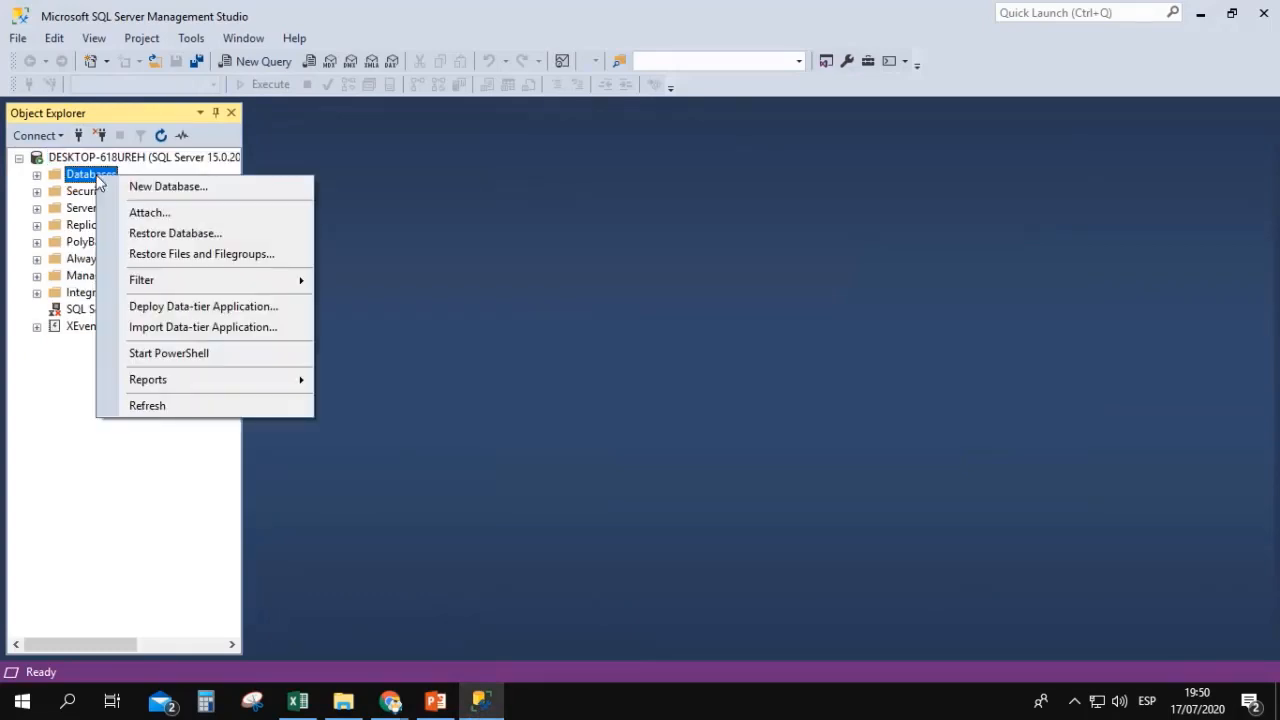
click(168, 190)
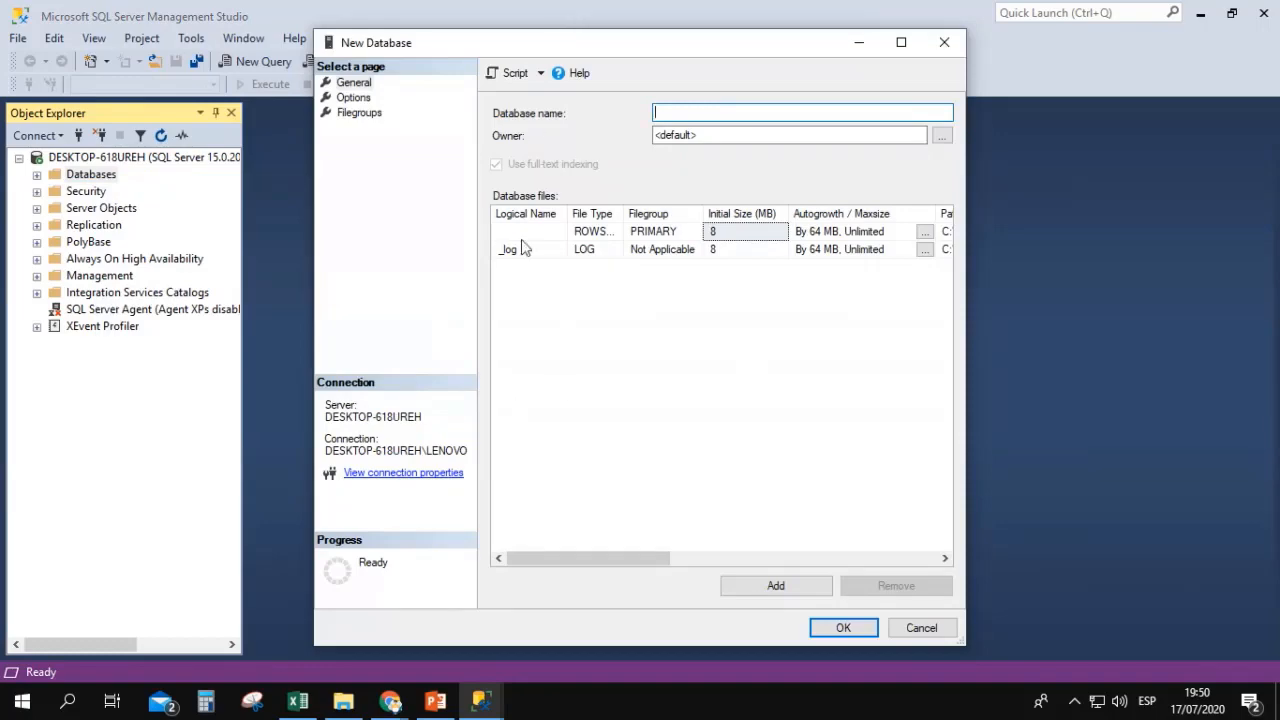
Advance the PowerPoint presentation to the New Database slide, and create the database in SQL Server Management Studio with the name base1.
click(435, 701)
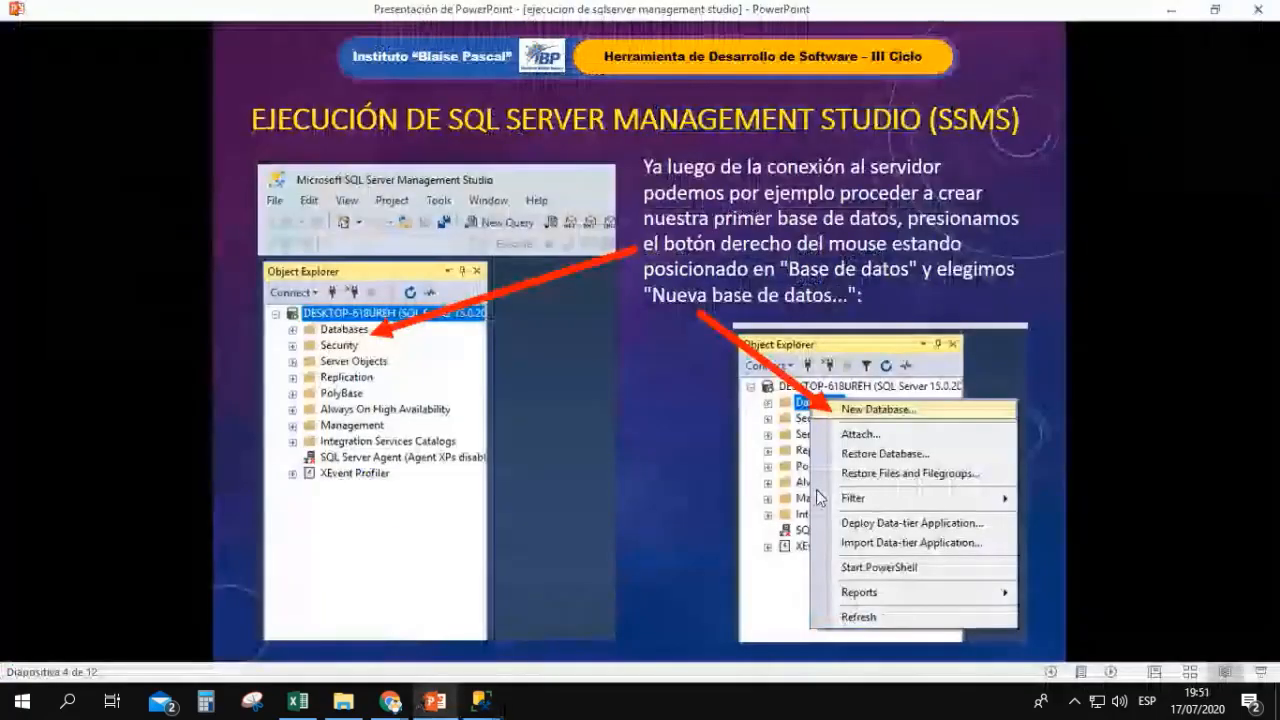
click(1108, 674)
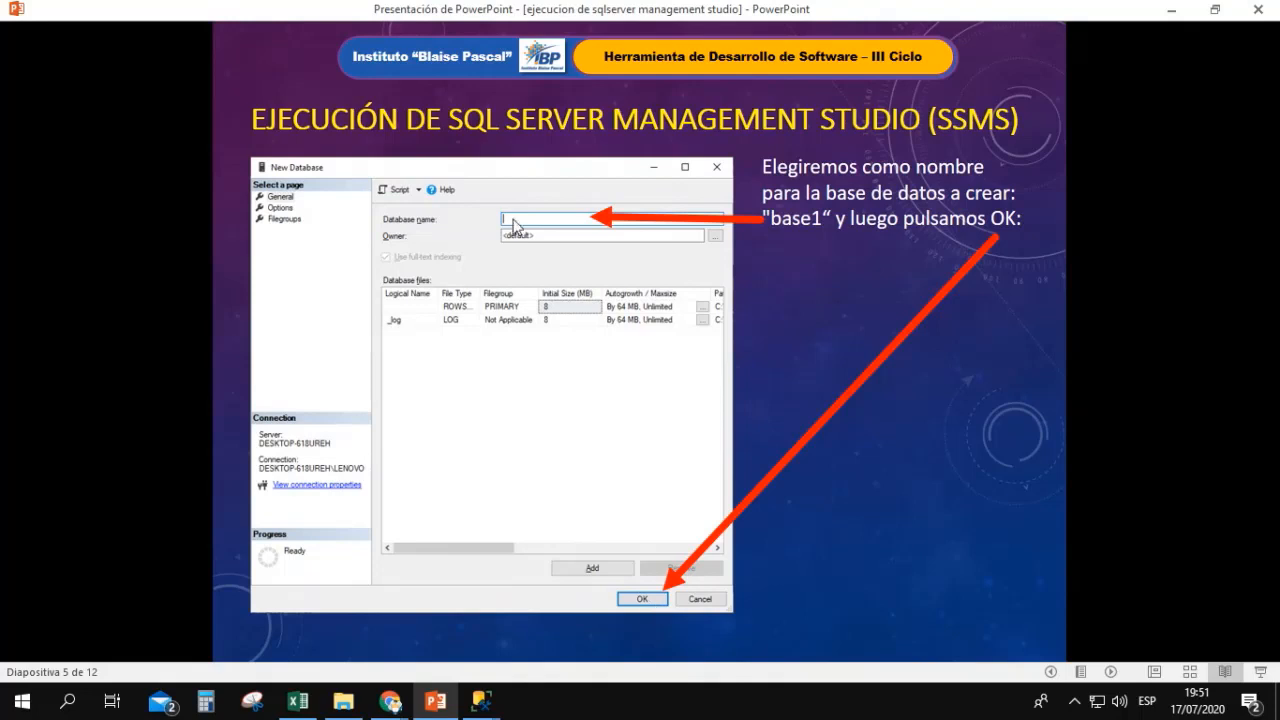
mouse_move(481, 700)
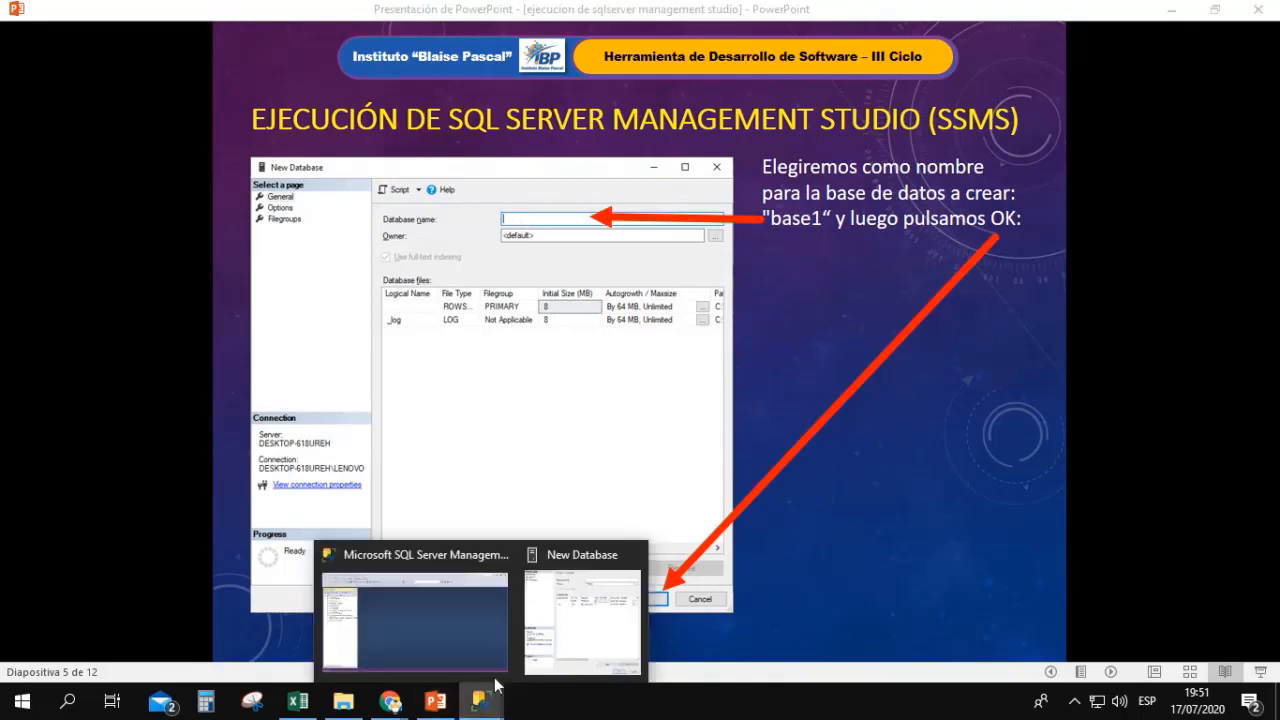
click(528, 655)
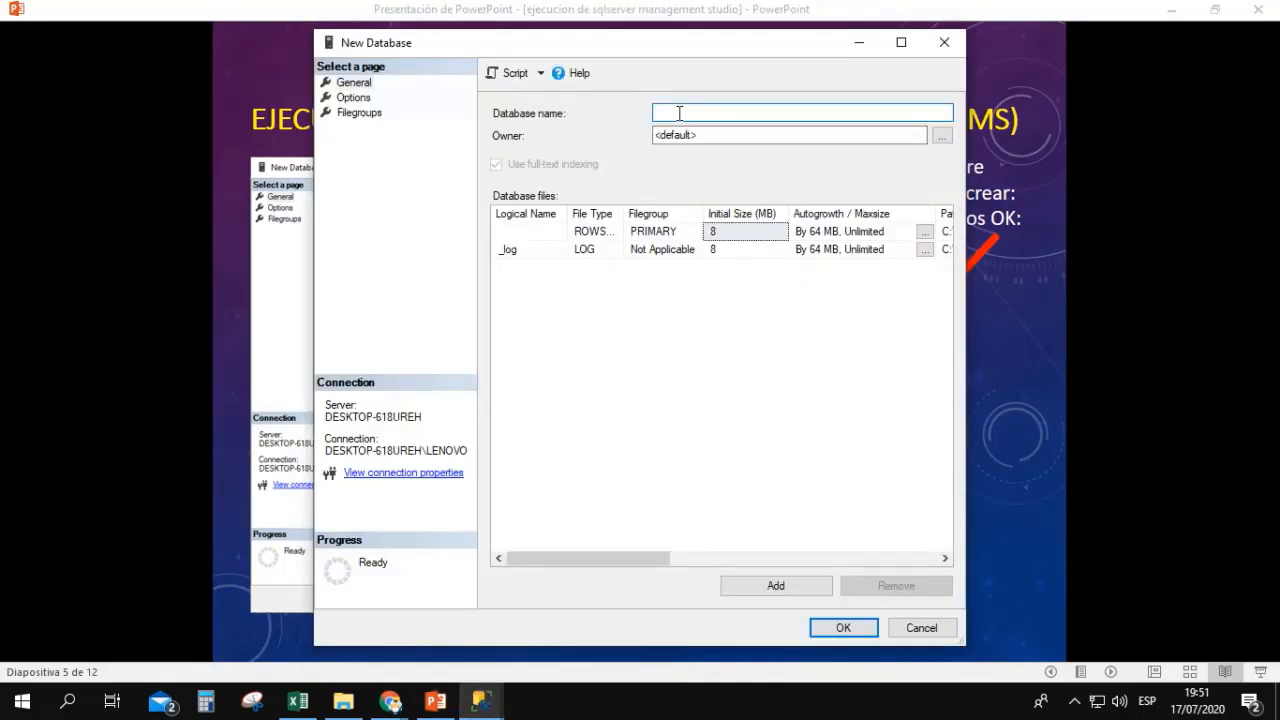
text(base1)
double_click(691, 108)
click(836, 630)
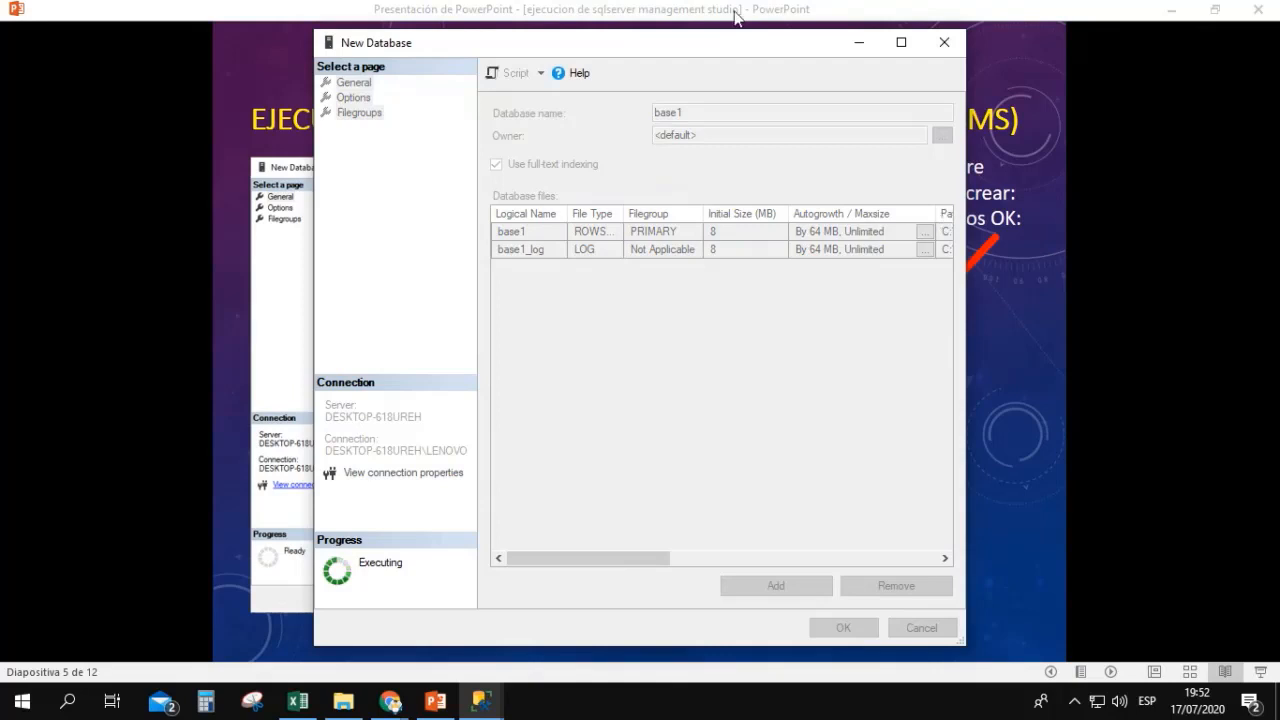
Advance the PowerPoint presentation to the slide on creating a table, and expand the base1 database in SQL Server Management Studio.
click(703, 10)
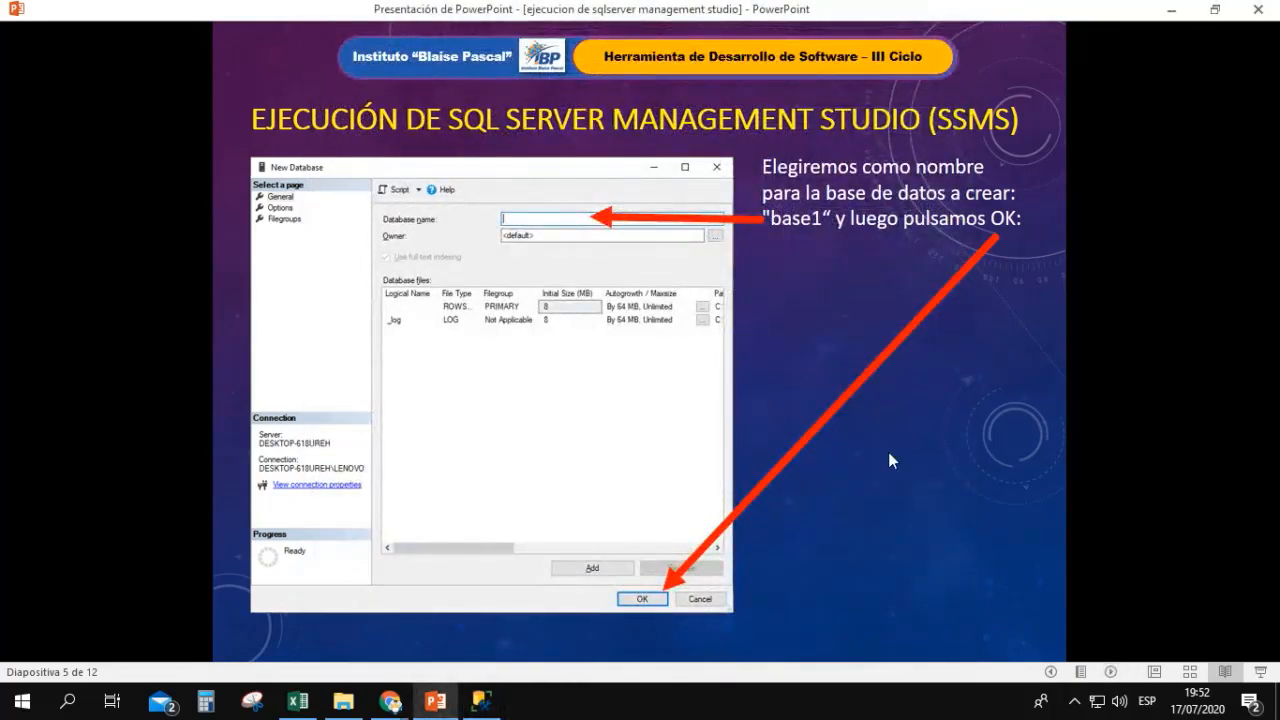
click(1110, 671)
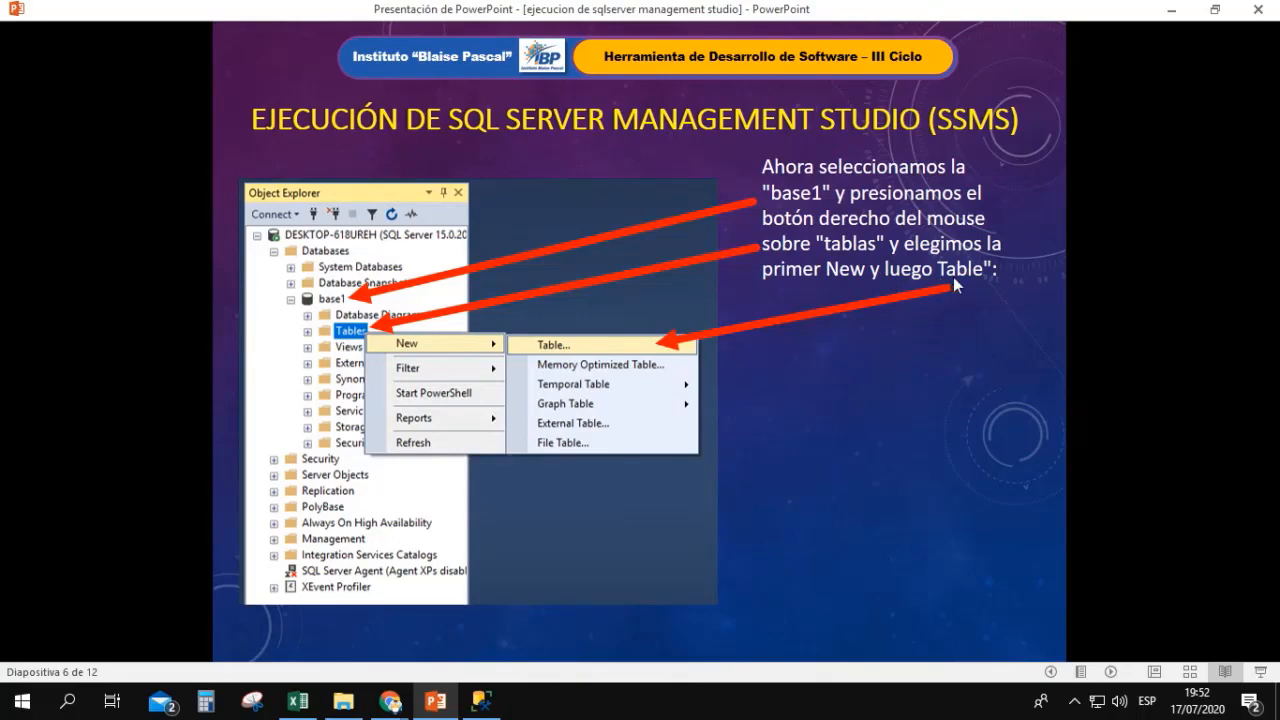
click(481, 700)
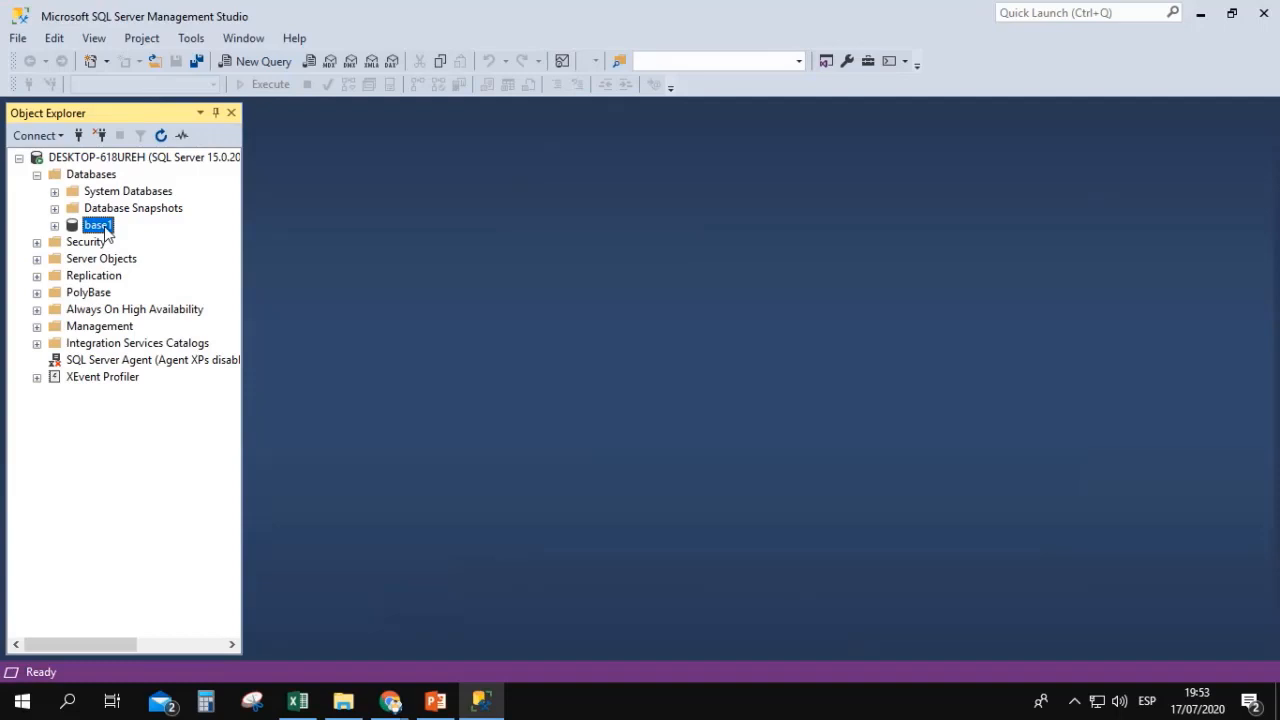
click(55, 226)
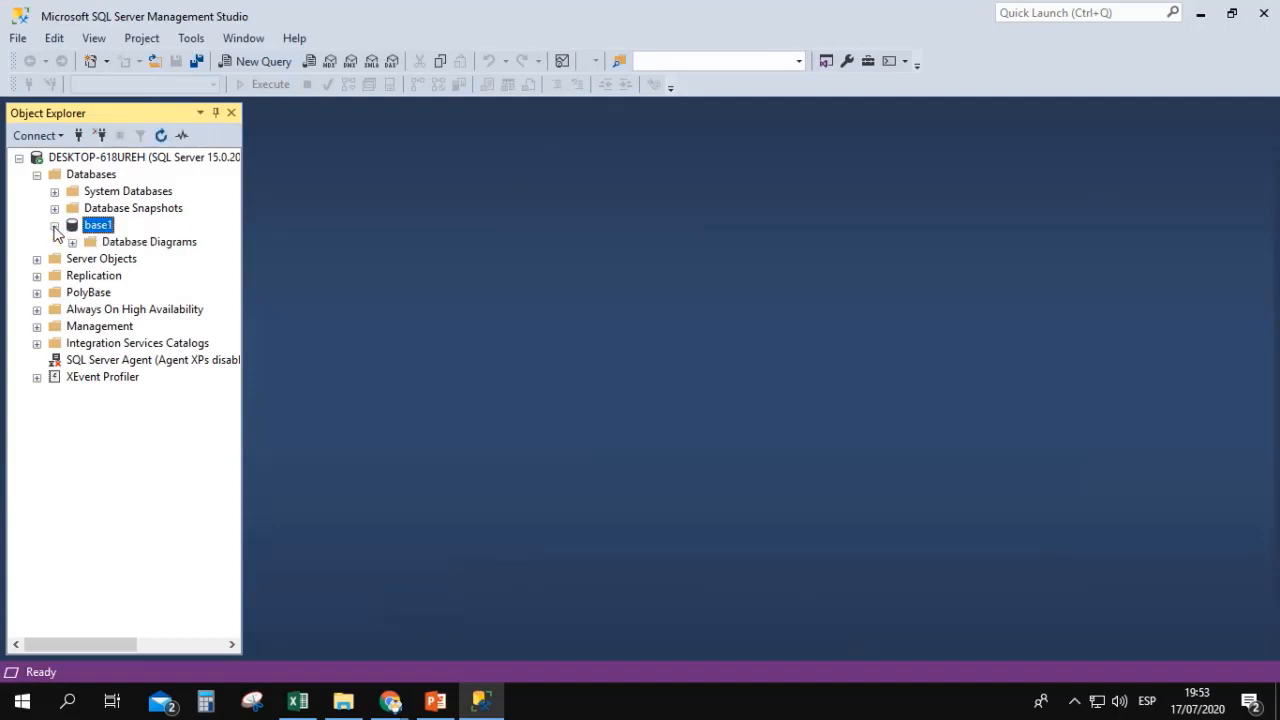
Examine the folders inside base1, from Database Diagrams and Tables through Security, and return to the Tables folder.
click(138, 241)
click(120, 262)
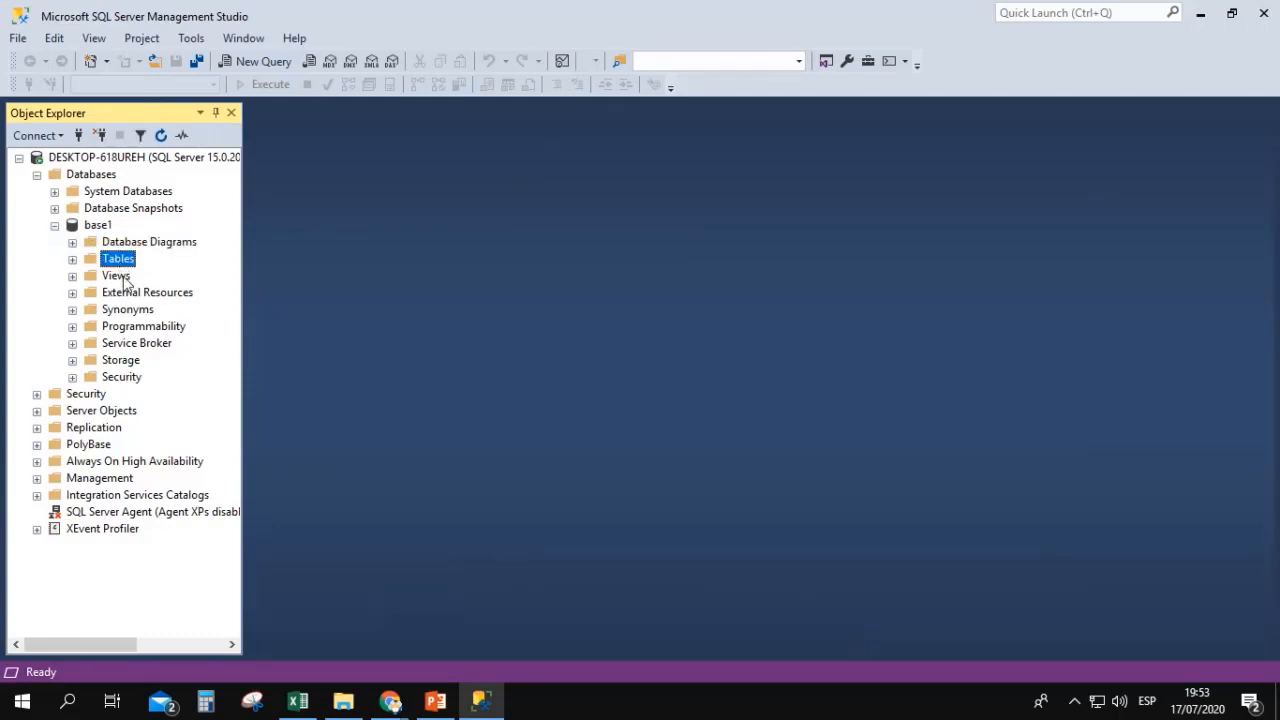
click(117, 276)
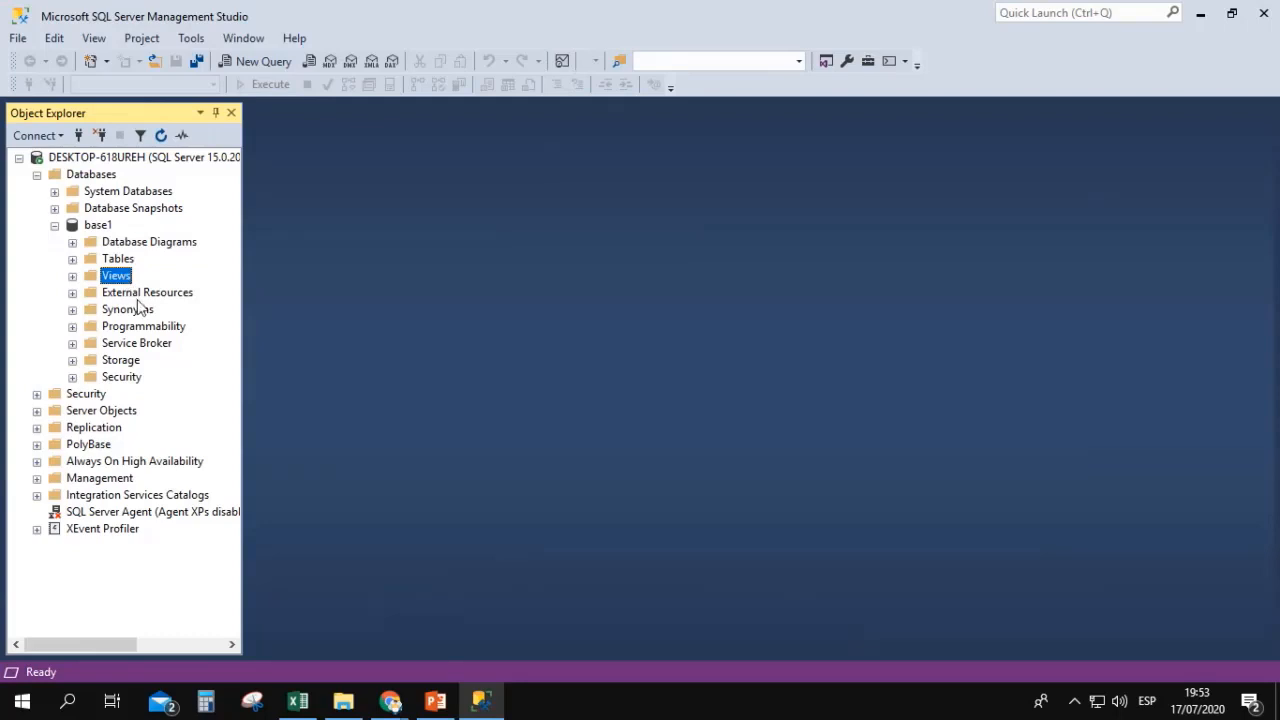
click(137, 297)
click(135, 310)
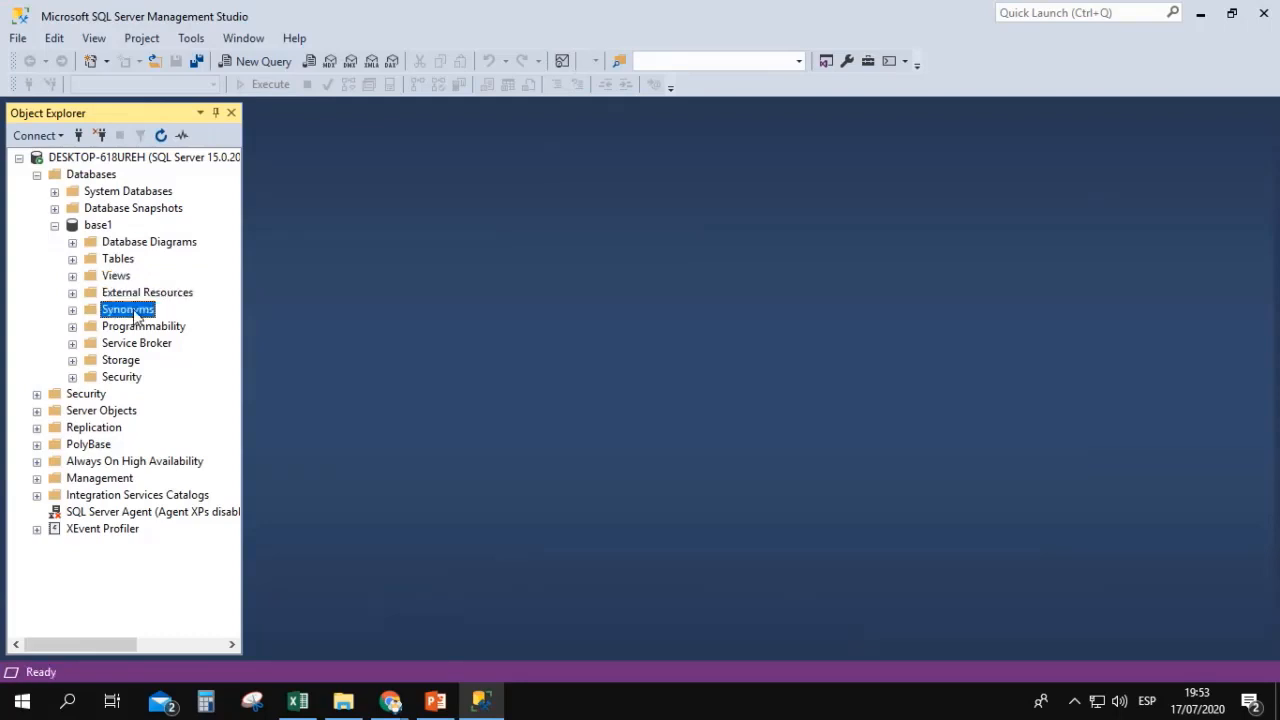
click(142, 331)
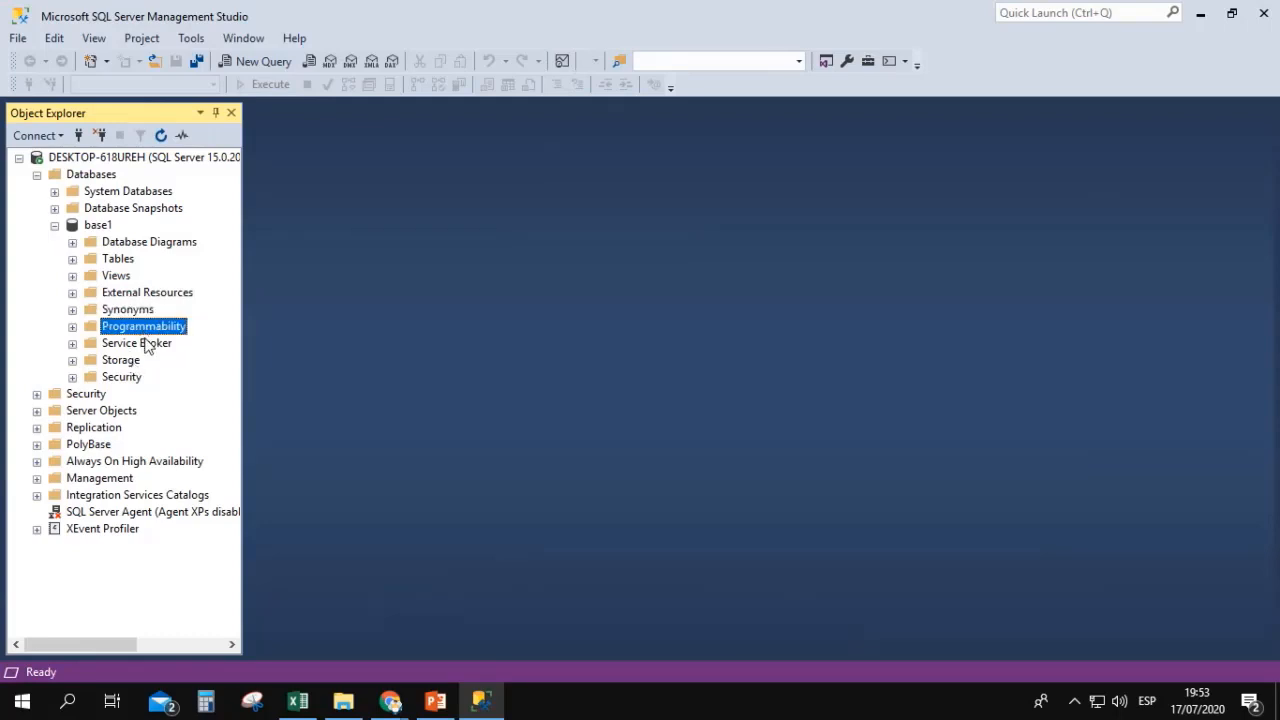
click(128, 347)
click(126, 362)
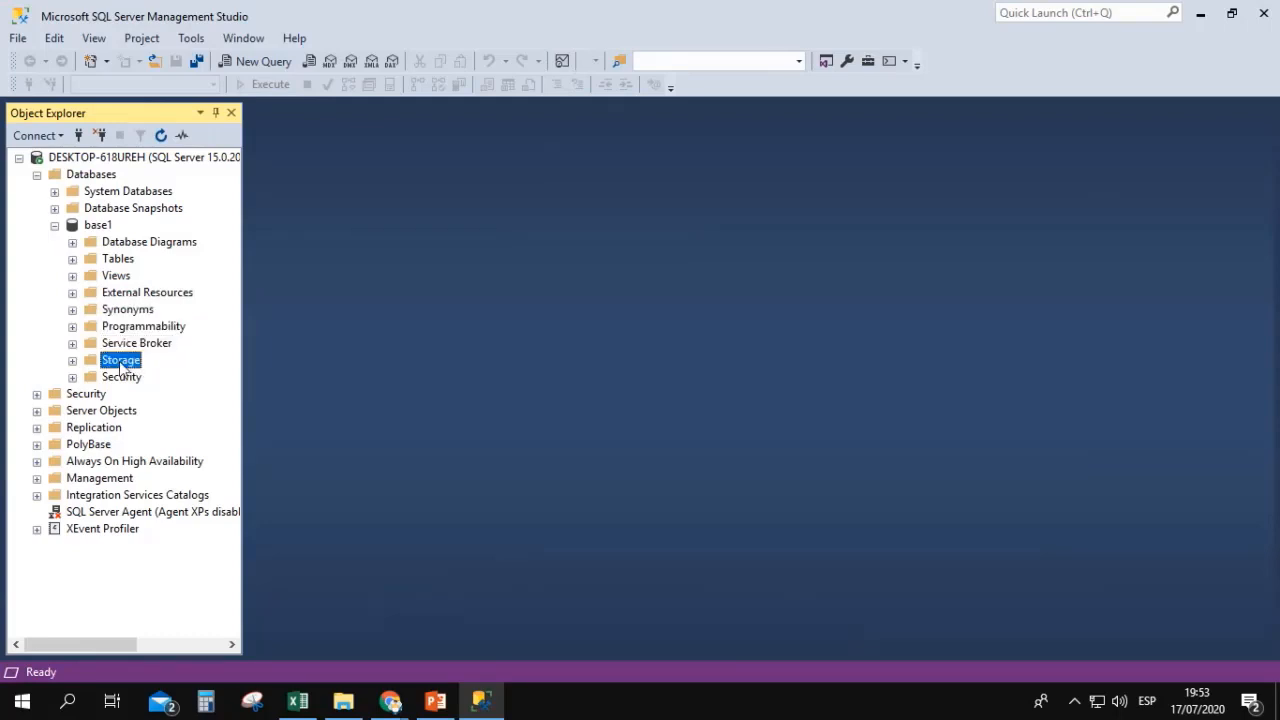
click(127, 379)
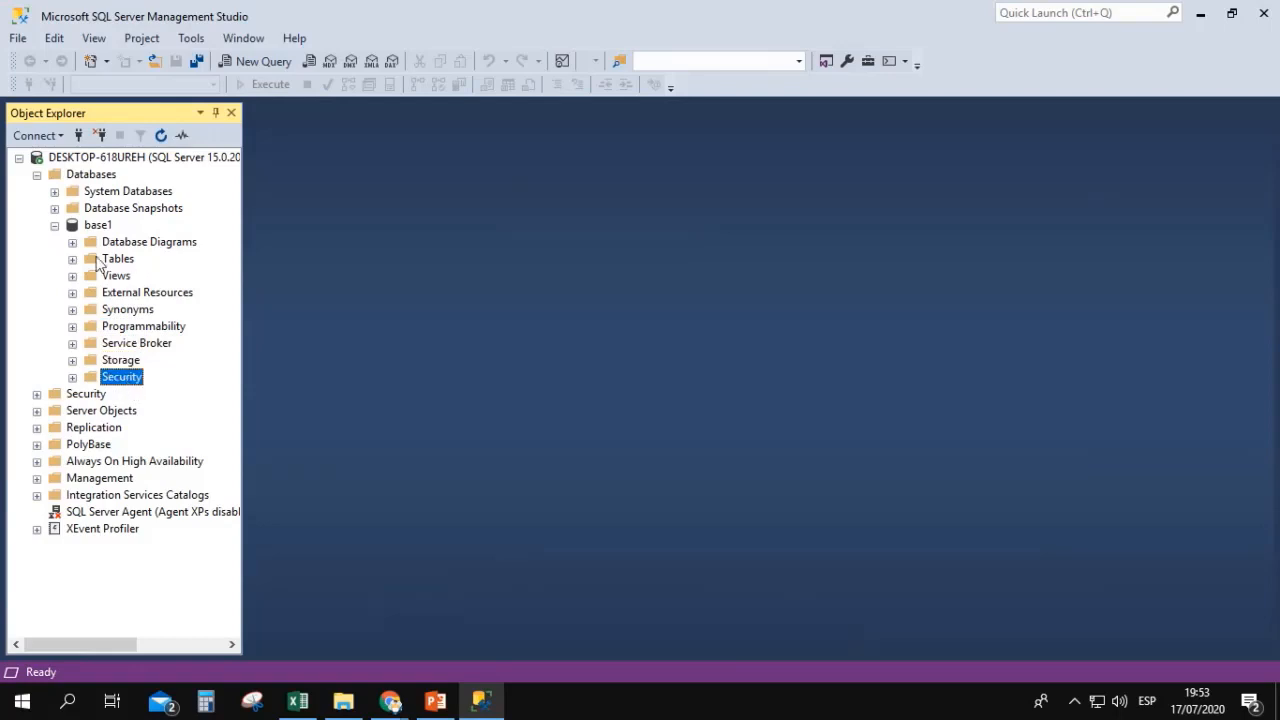
click(98, 226)
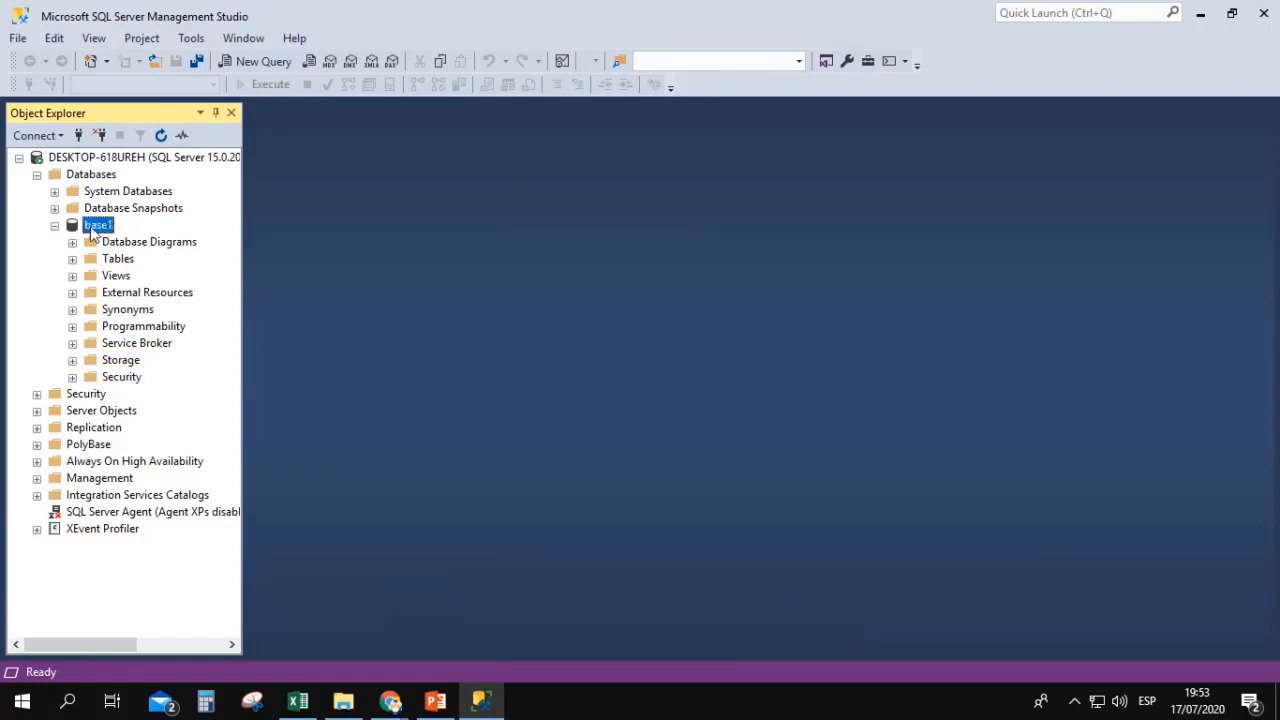
click(124, 262)
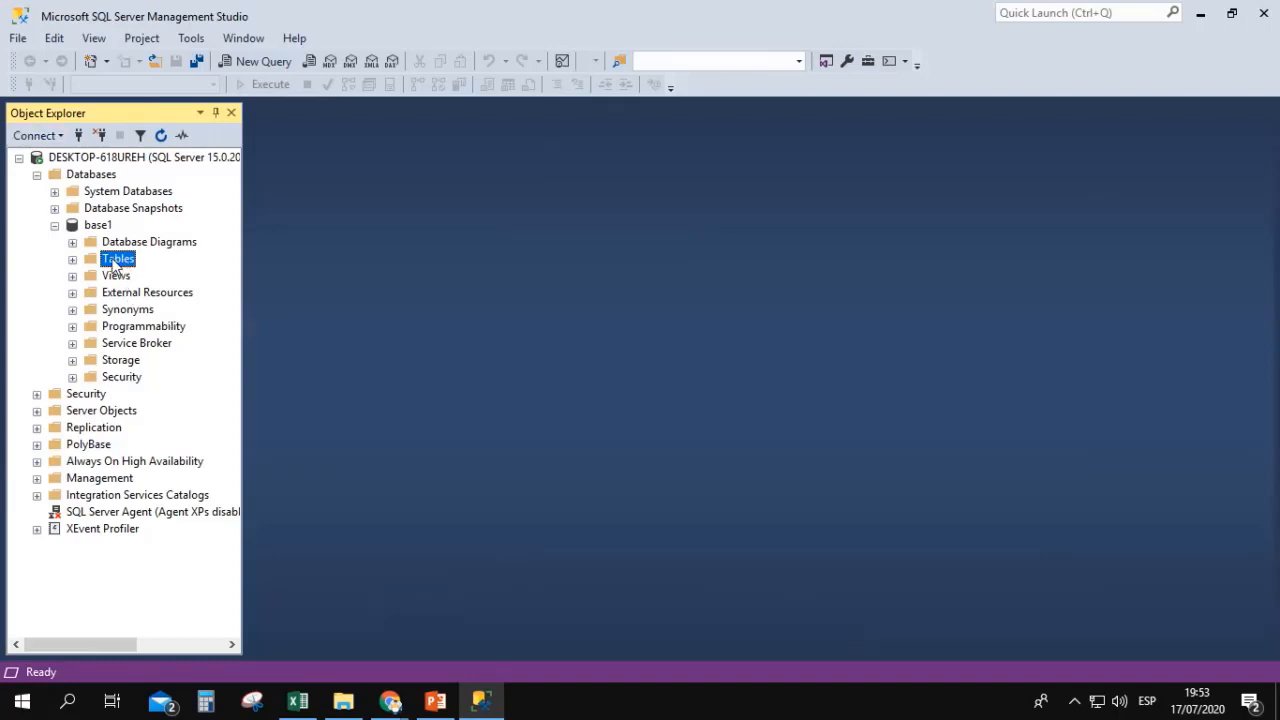
Review the table-creation slide in PowerPoint, start a new table in base1 in SQL Server Management Studio, and return to the presentation.
click(435, 700)
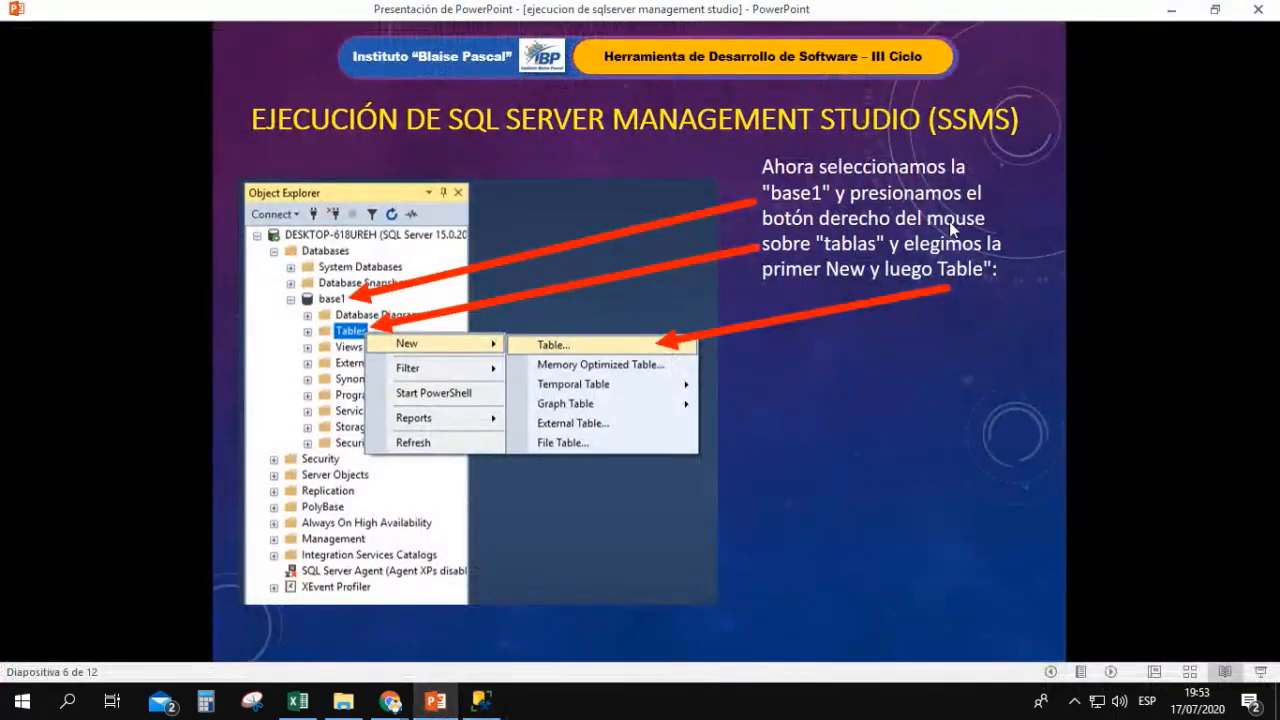
click(481, 700)
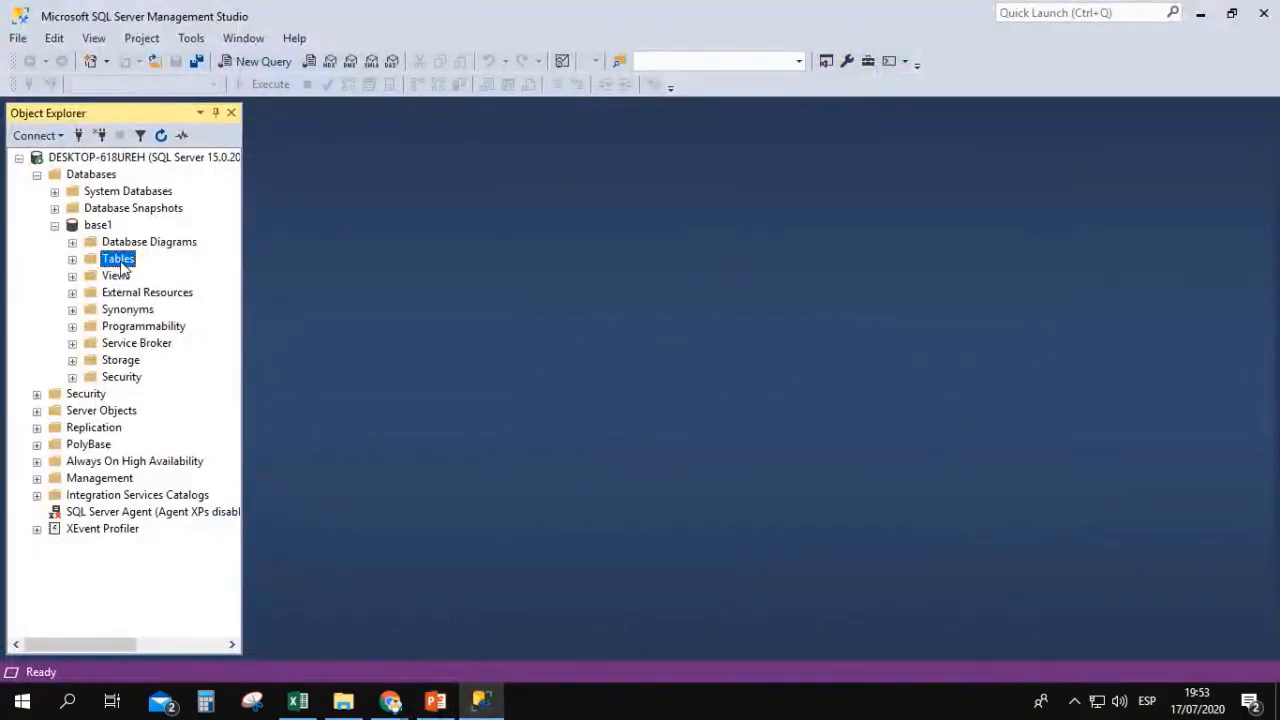
right_click(120, 262)
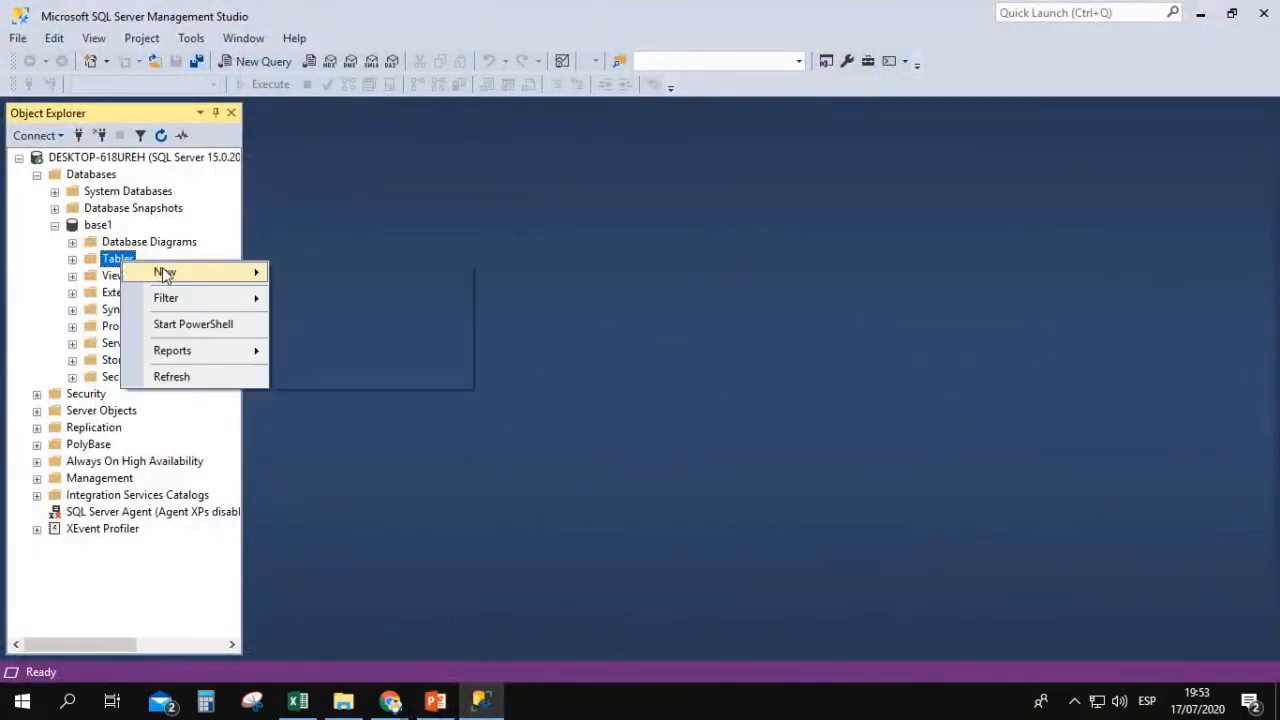
mouse_move(163, 272)
click(312, 276)
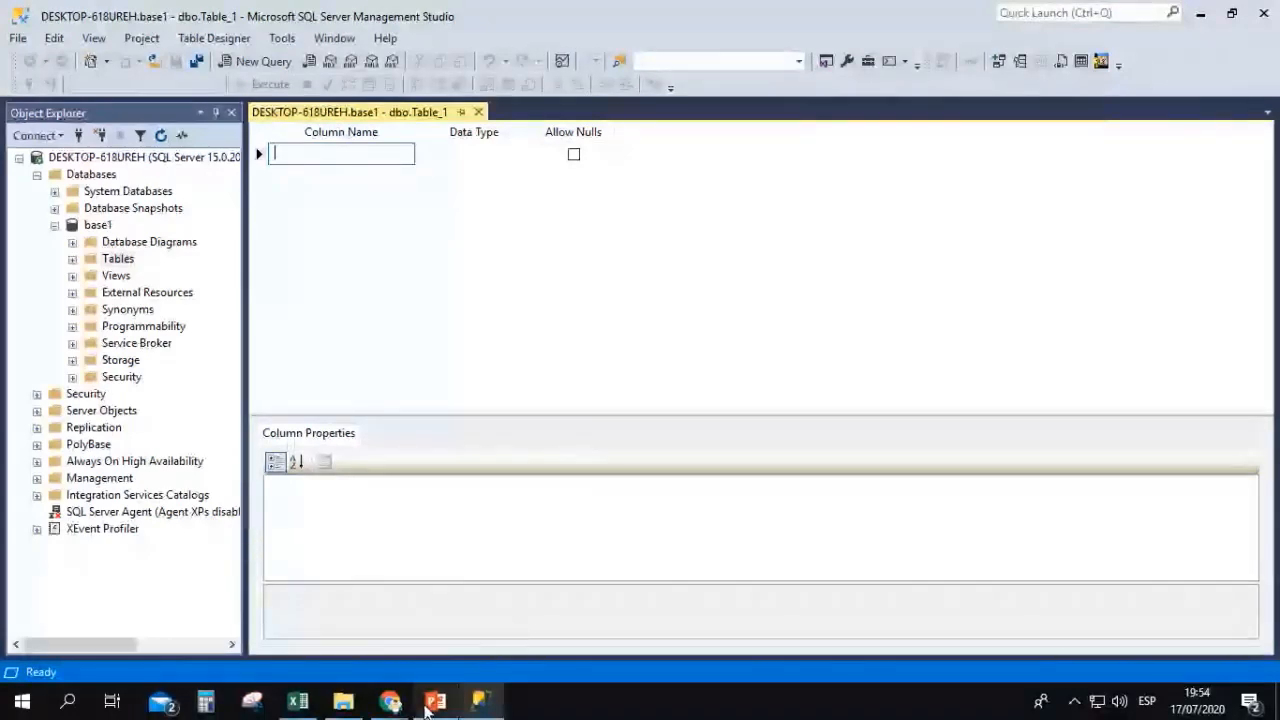
click(429, 705)
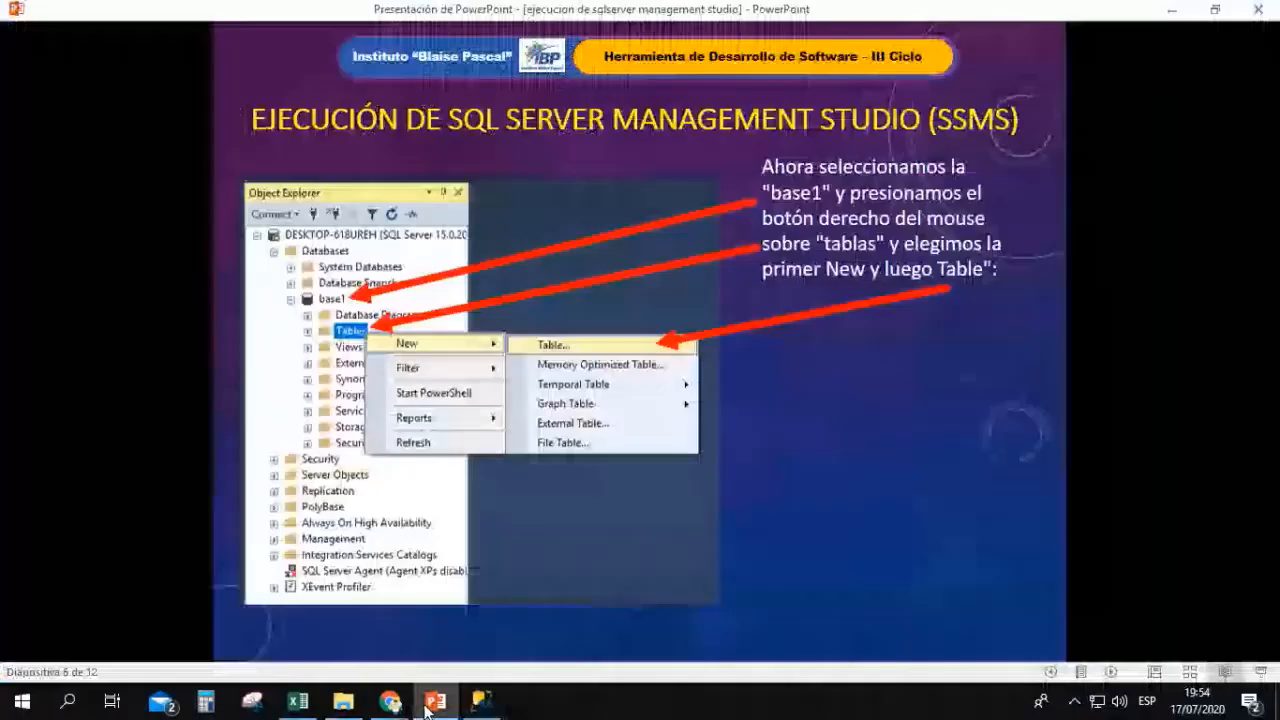
Advance the PowerPoint presentation to the slide on the articulos fields, and set descripcion's data type to varchar(50) in SQL Server Management Studio.
click(1111, 673)
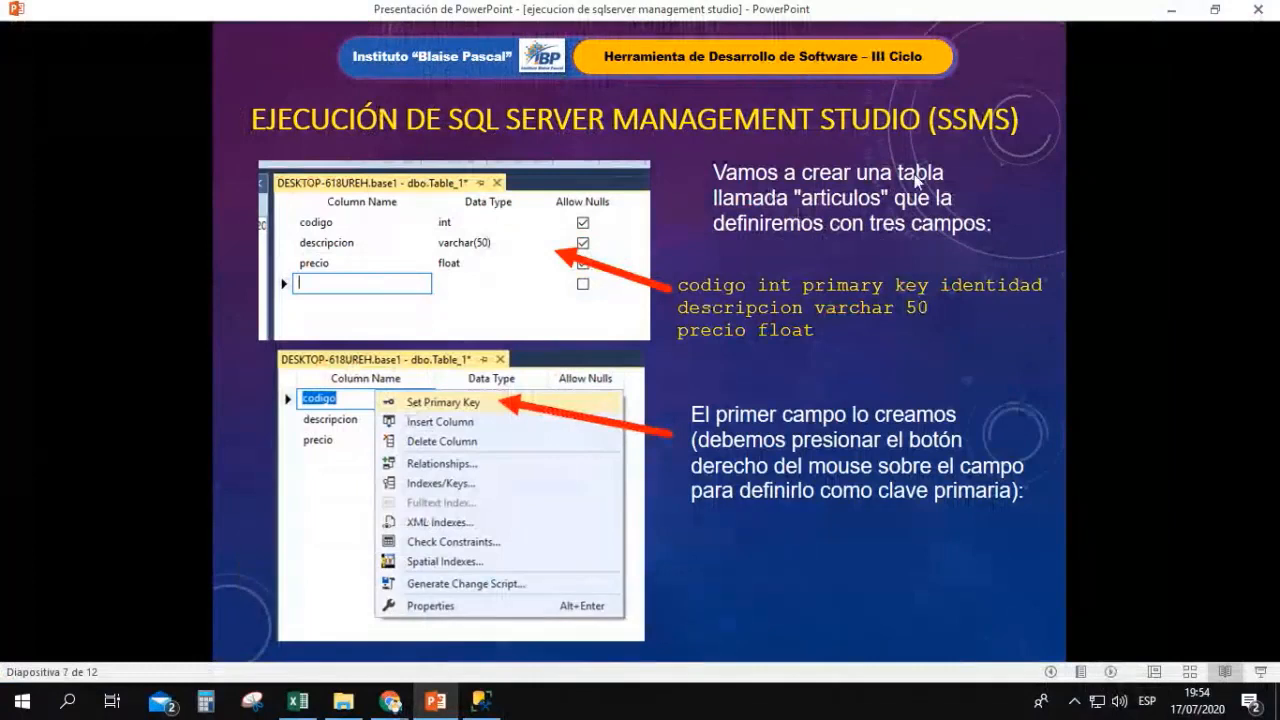
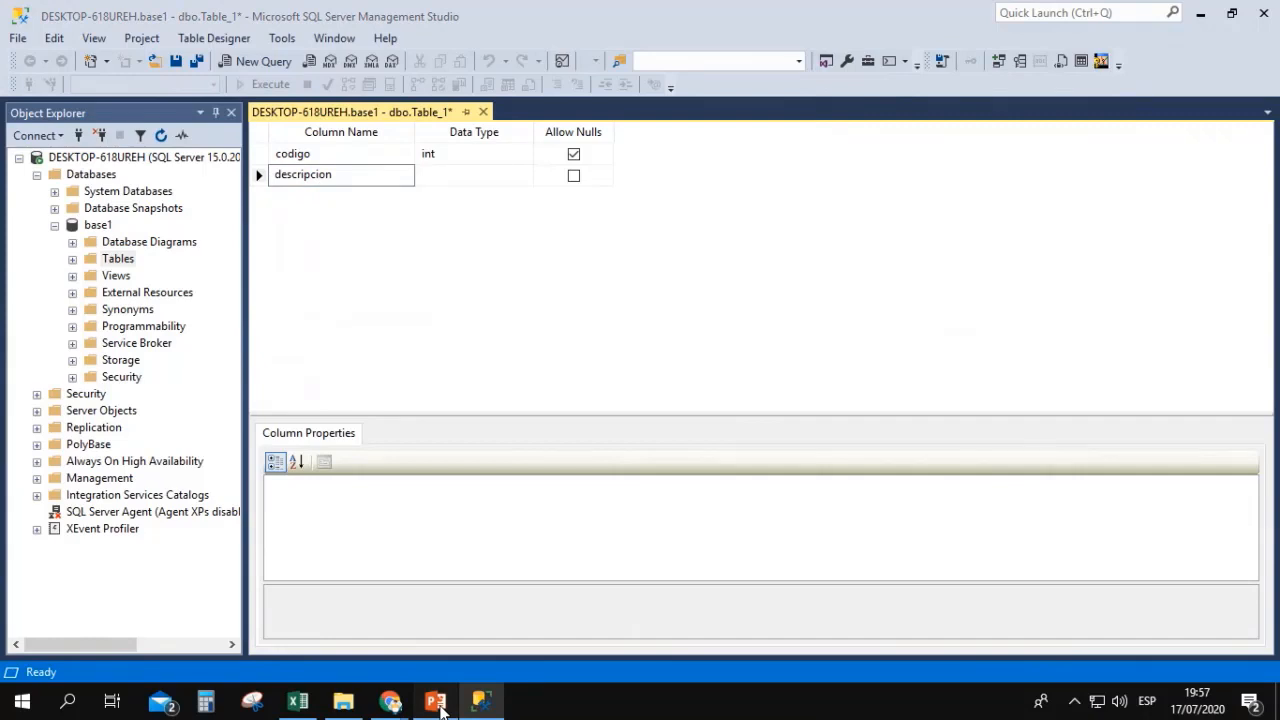
key(Tab)
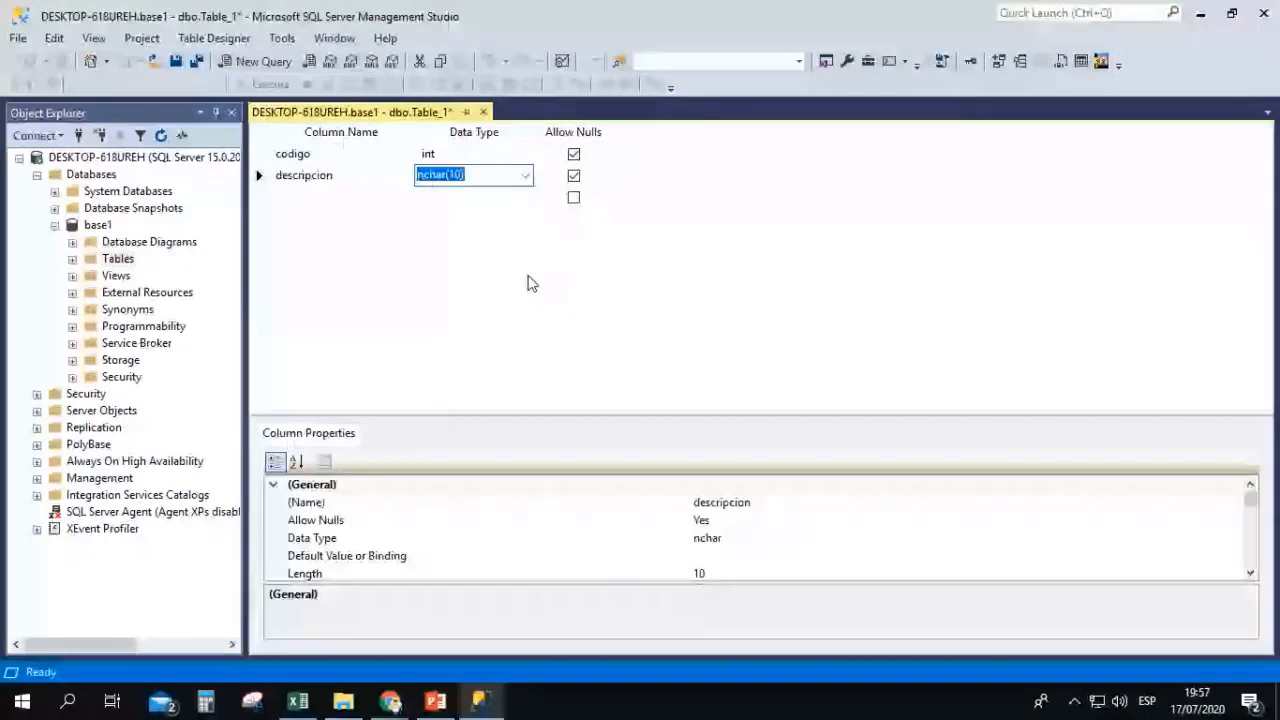
text(varchar(50))
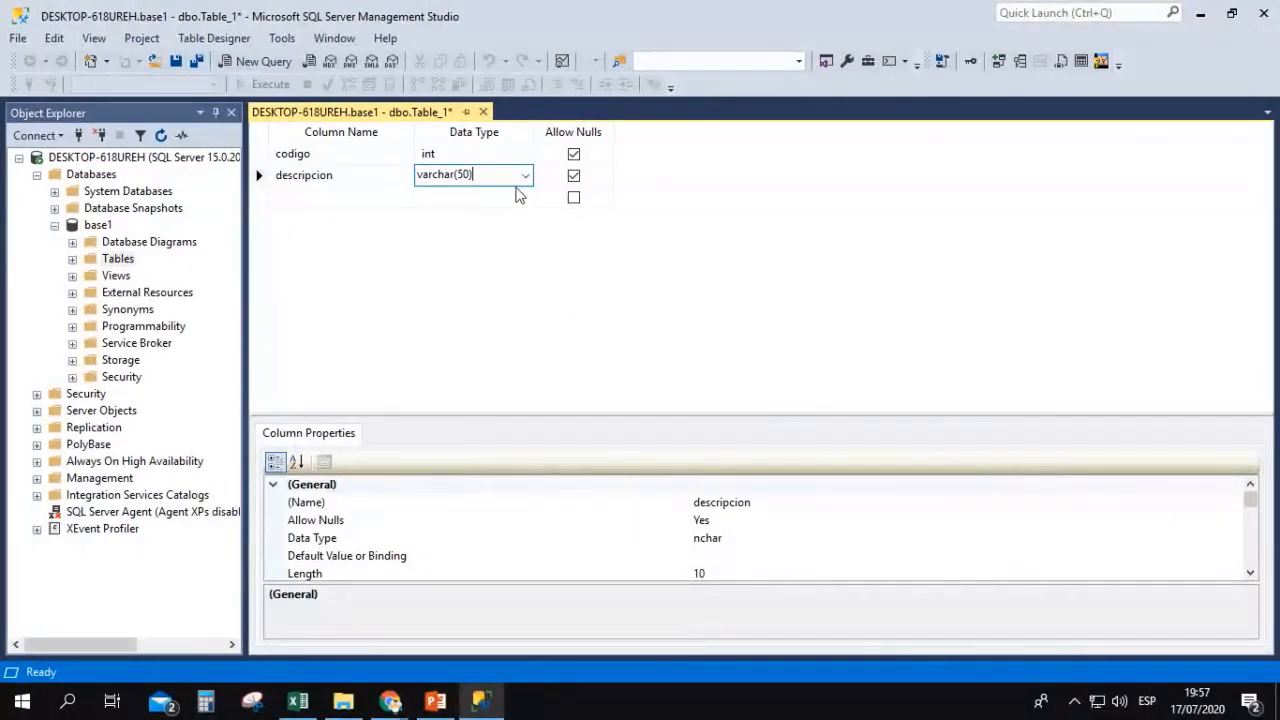
click(525, 175)
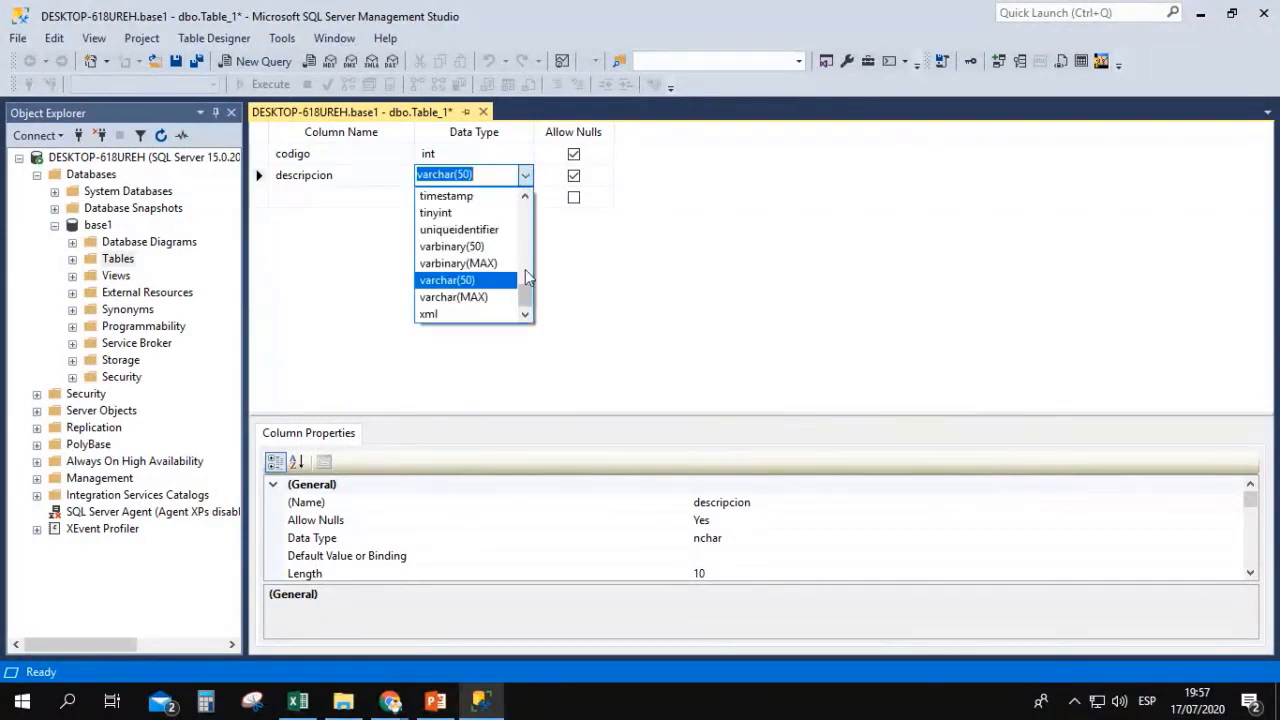
drag(527, 298, 527, 210)
scroll(527, 208, down, 9)
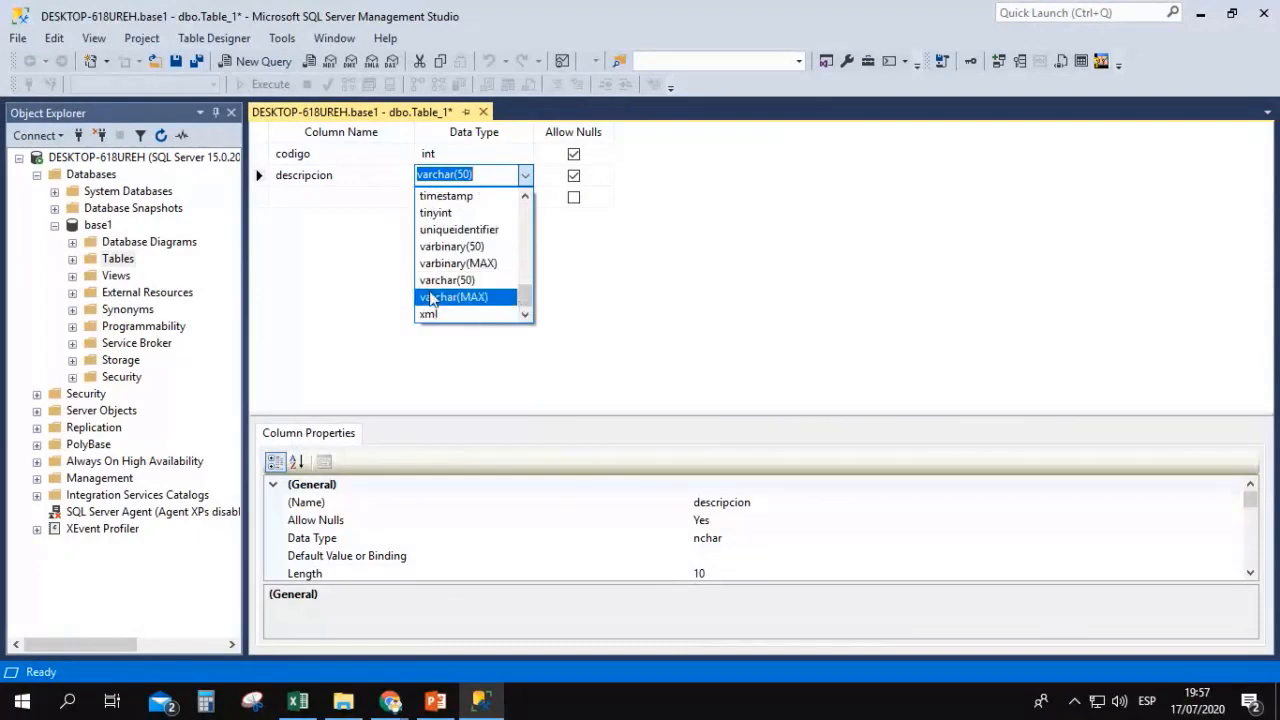
click(330, 252)
click(310, 195)
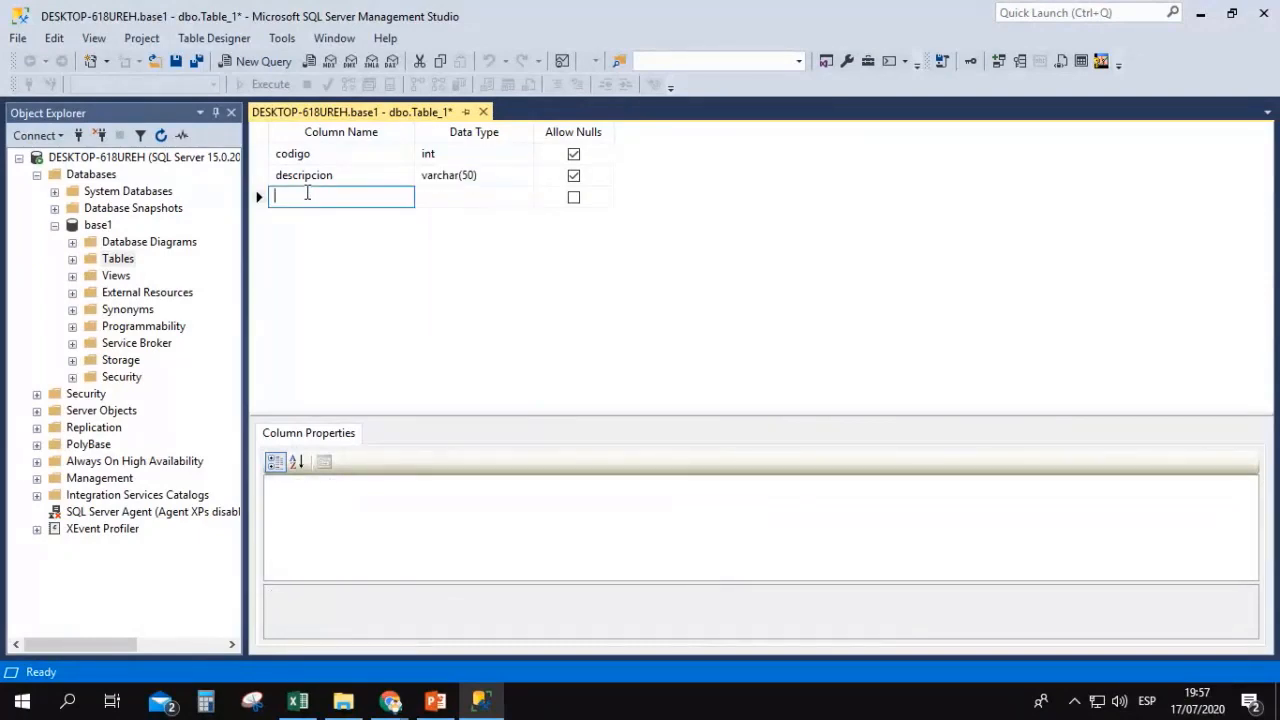
Check the fields on the PowerPoint slide, and add a precio column of type float to the table in SQL Server Management Studio.
click(478, 701)
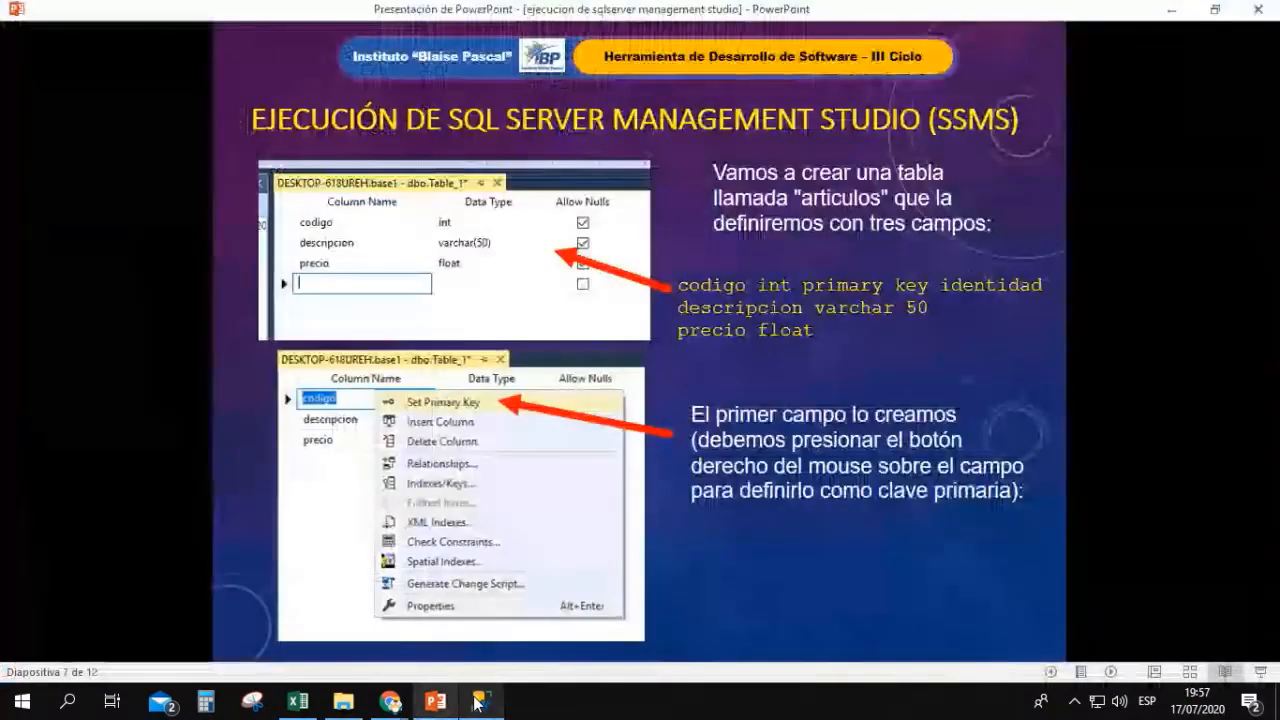
click(478, 701)
text(precio)
key(Tab)
text(f)
key(Tab)
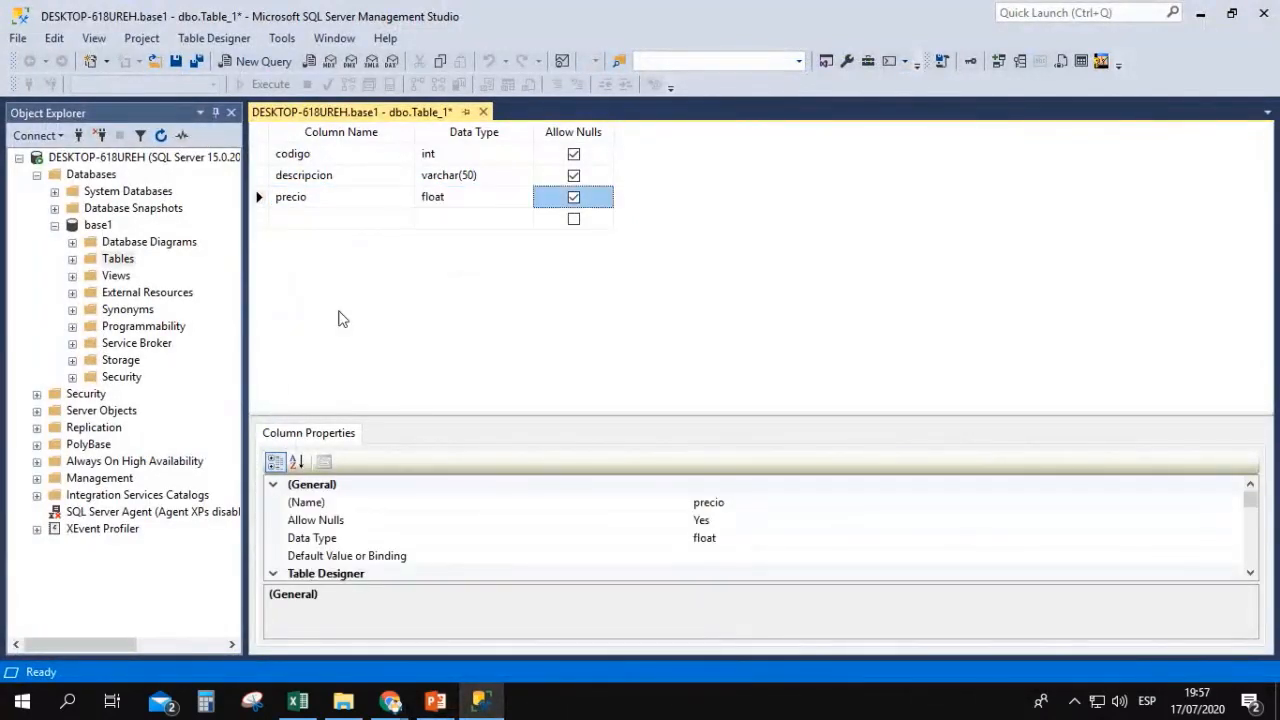
click(344, 219)
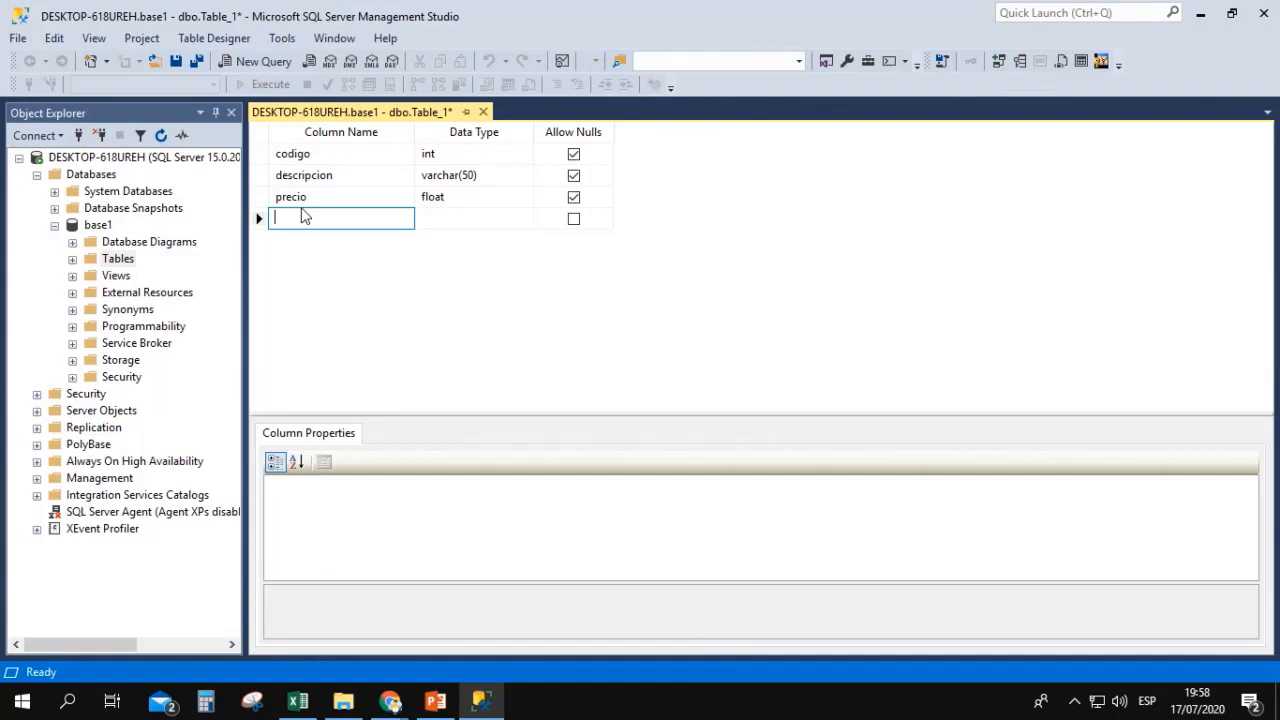
Review the nullability and data types of the table's columns, and set the descripcion column's length to 30.
click(573, 155)
click(575, 162)
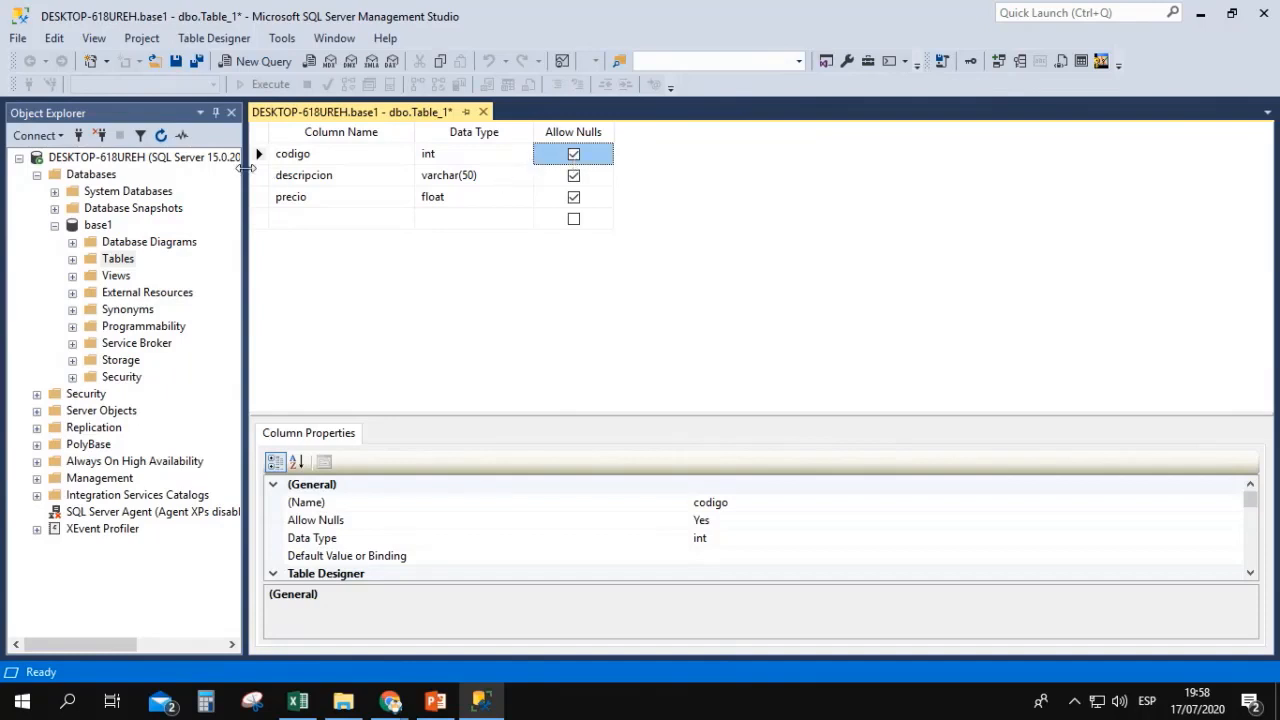
click(308, 176)
click(445, 180)
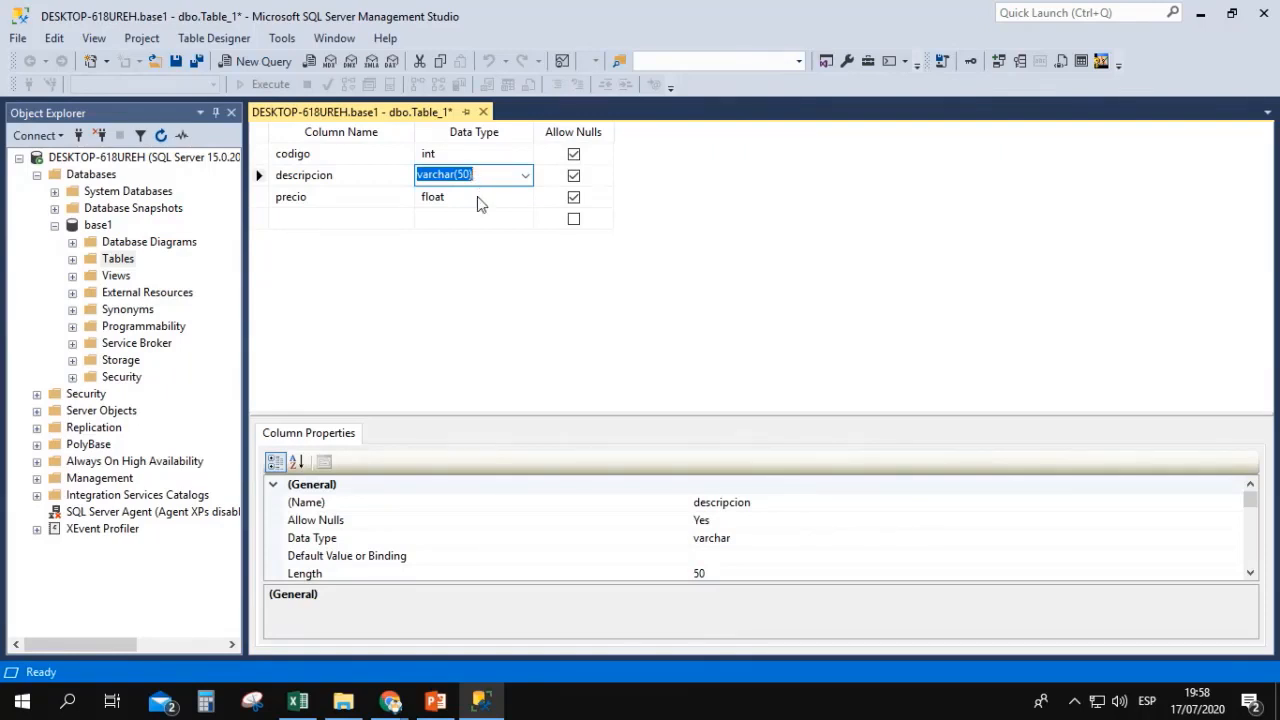
click(480, 199)
click(318, 175)
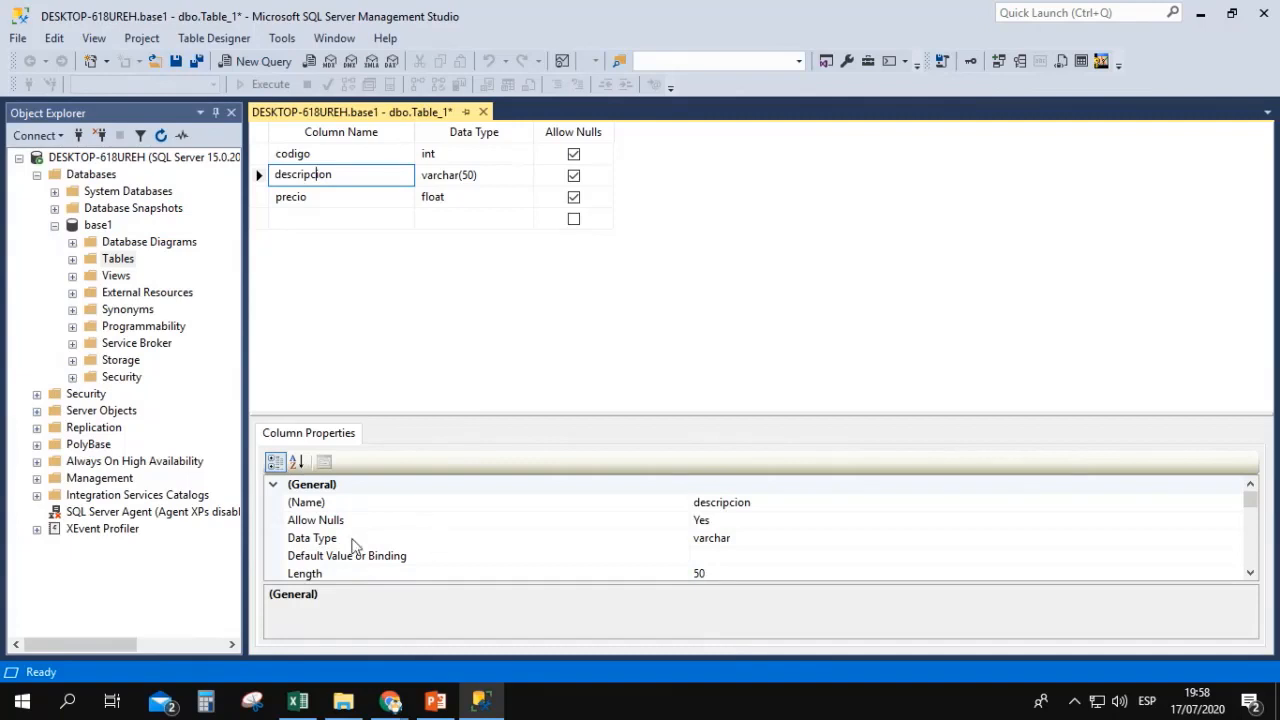
click(310, 573)
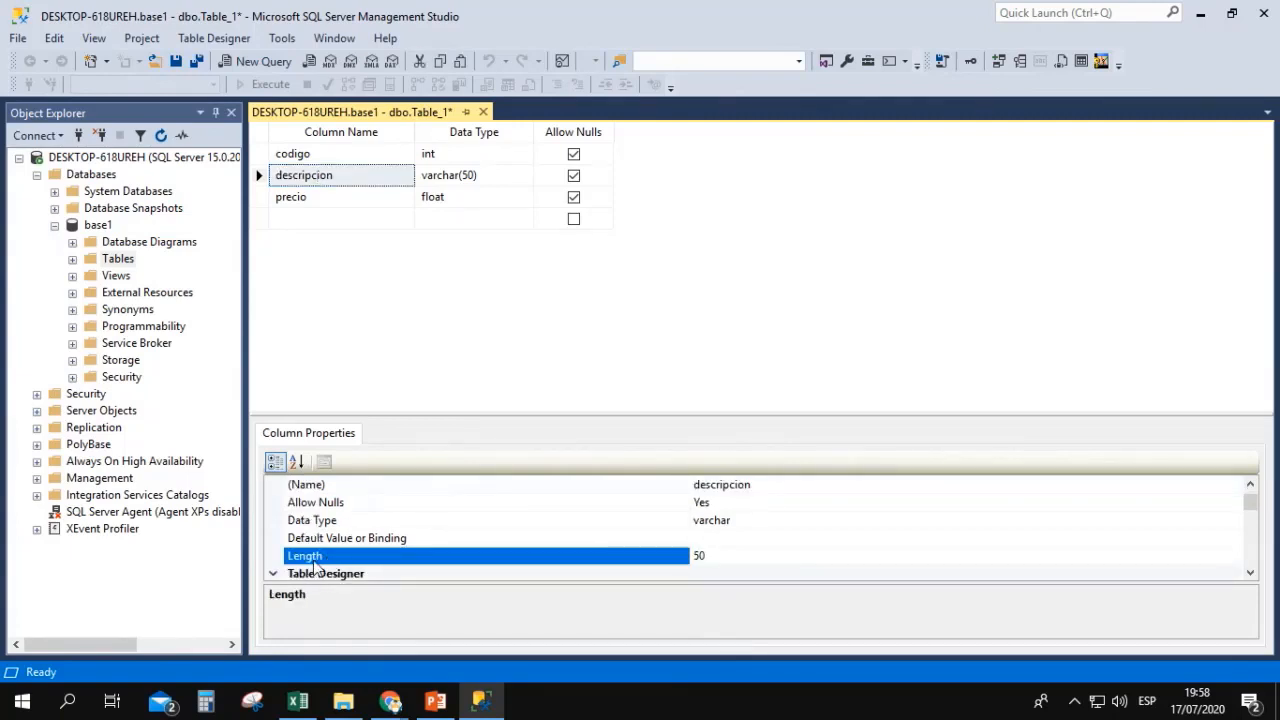
drag(708, 559, 689, 568)
text(30)
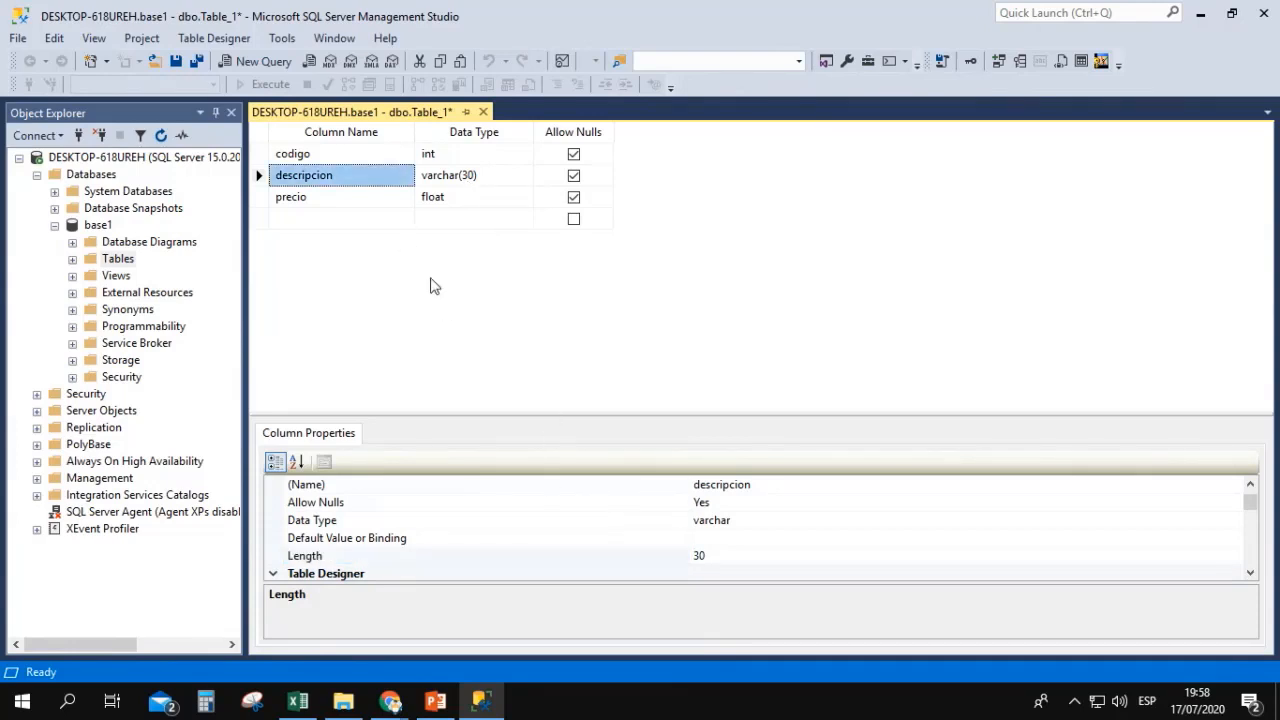
Review the primary key instructions in PowerPoint, and set codigo as the table's primary key in SQL Server Management Studio.
click(435, 700)
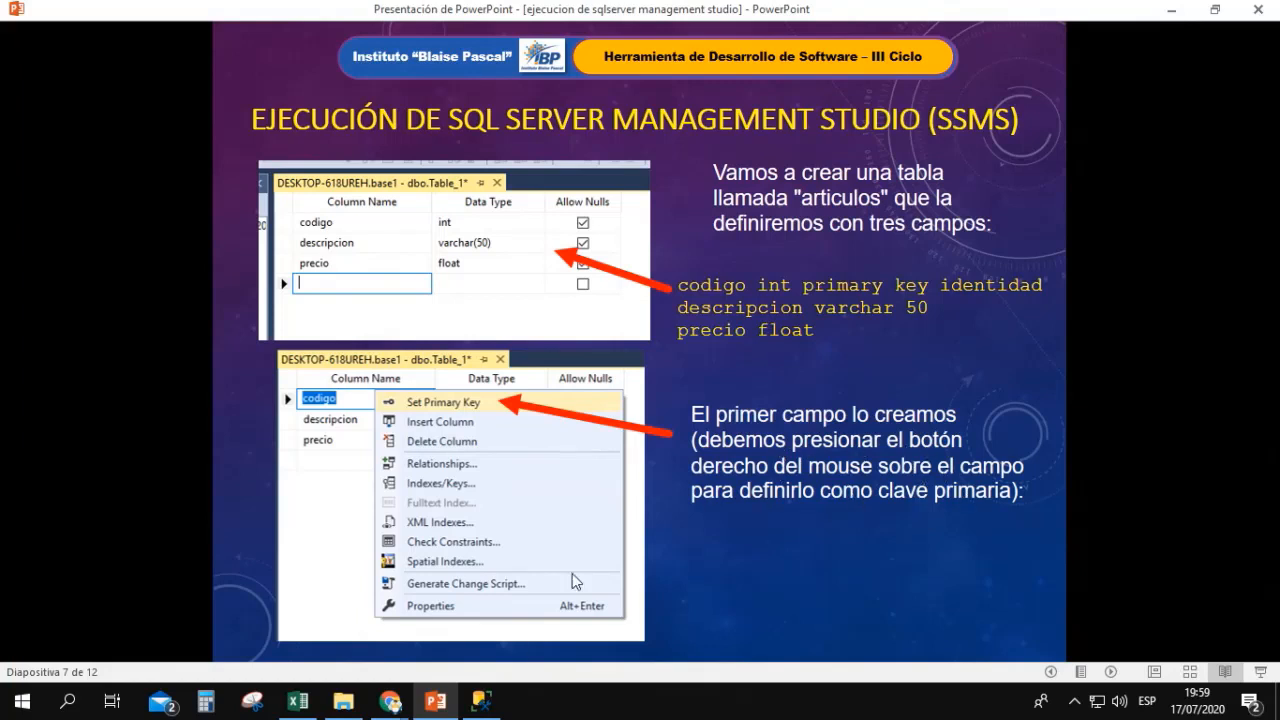
click(490, 699)
click(292, 152)
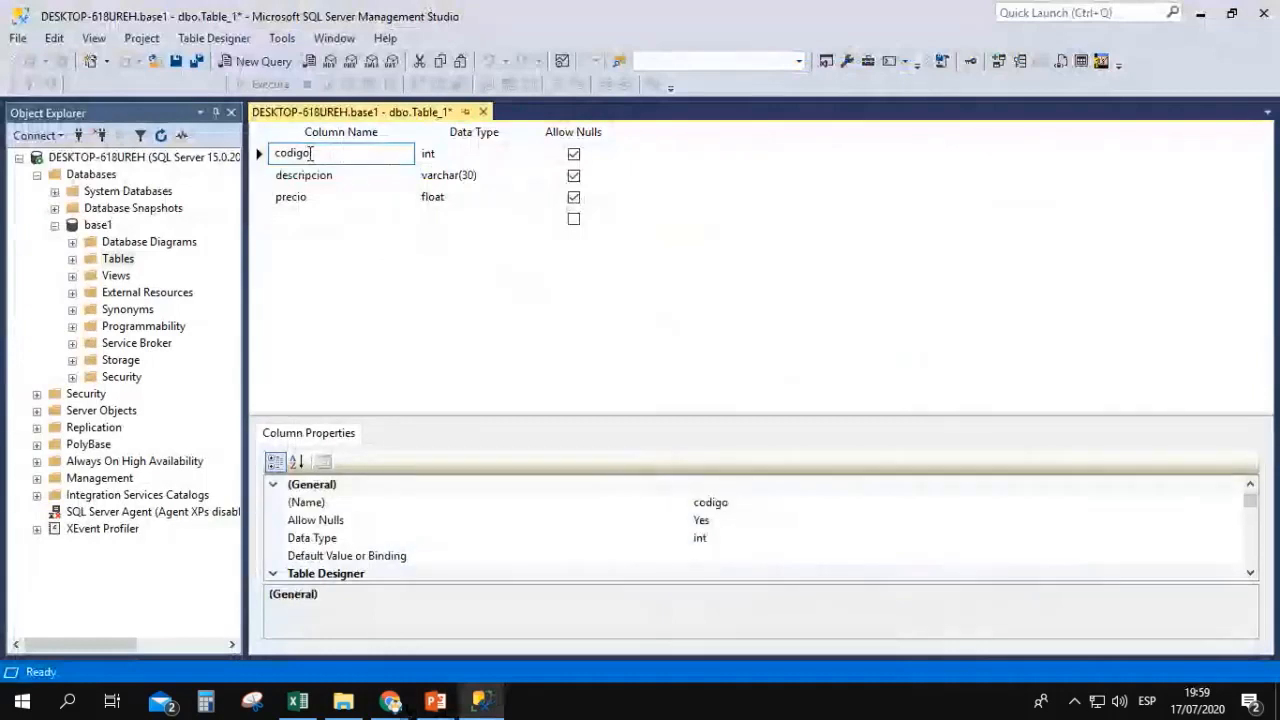
right_click(279, 153)
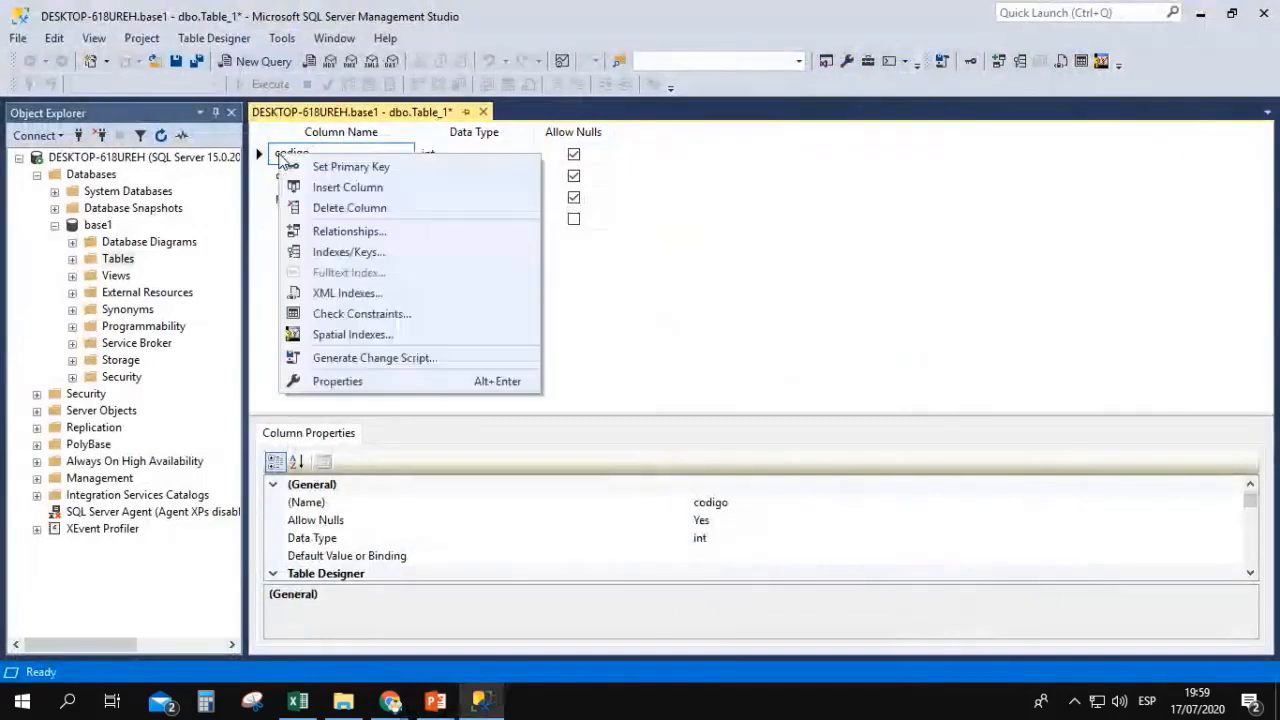
click(345, 168)
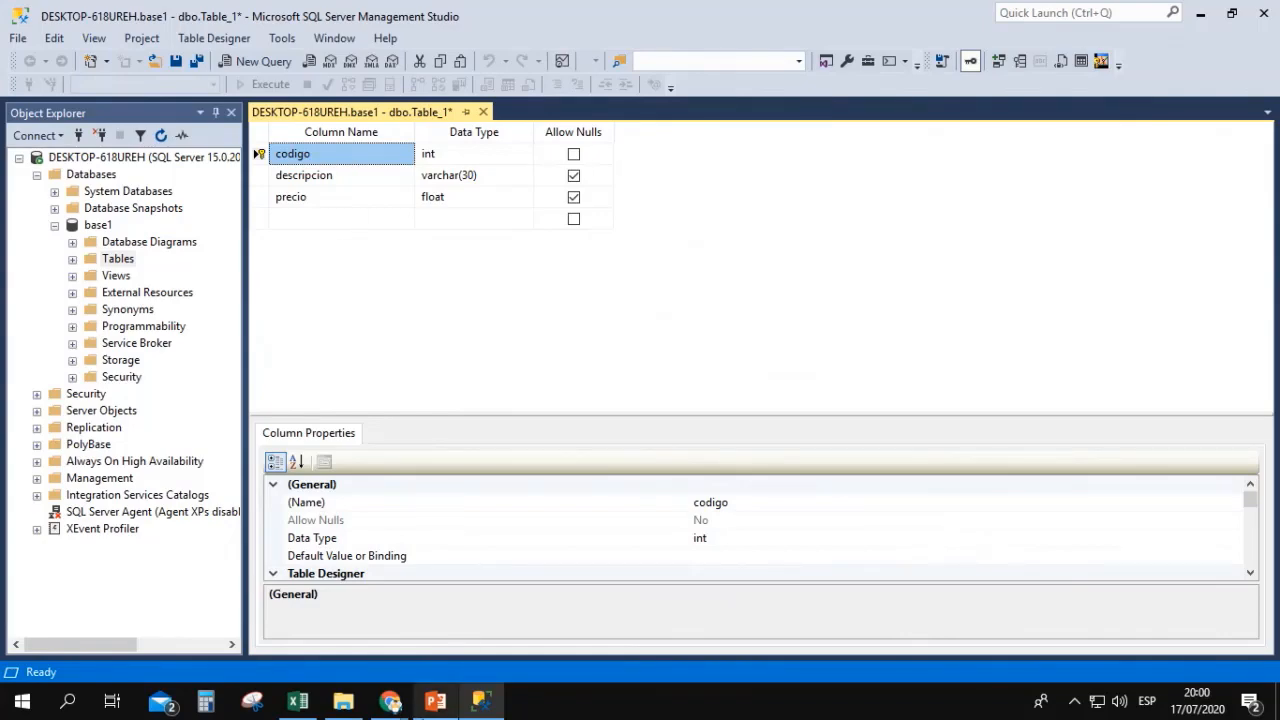
Advance the PowerPoint presentation to the slide on saving the table, and compare its three fields with the design in SQL Server Management Studio.
click(435, 700)
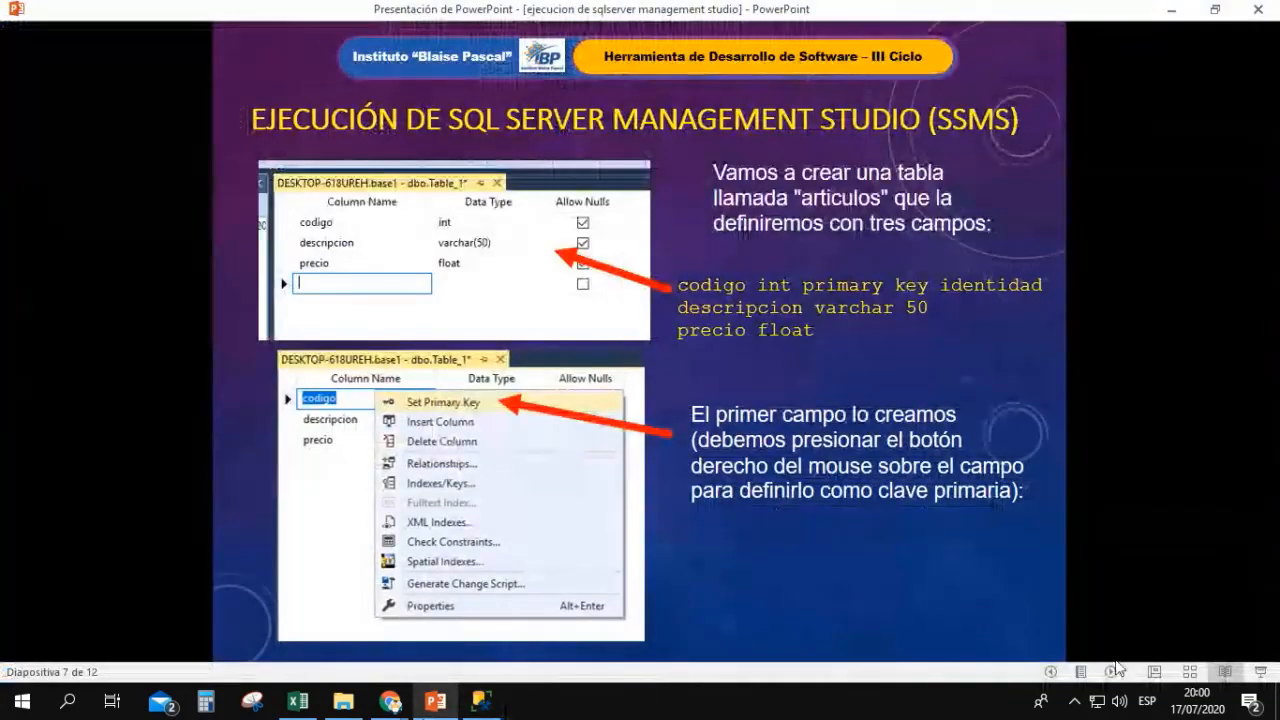
click(1113, 673)
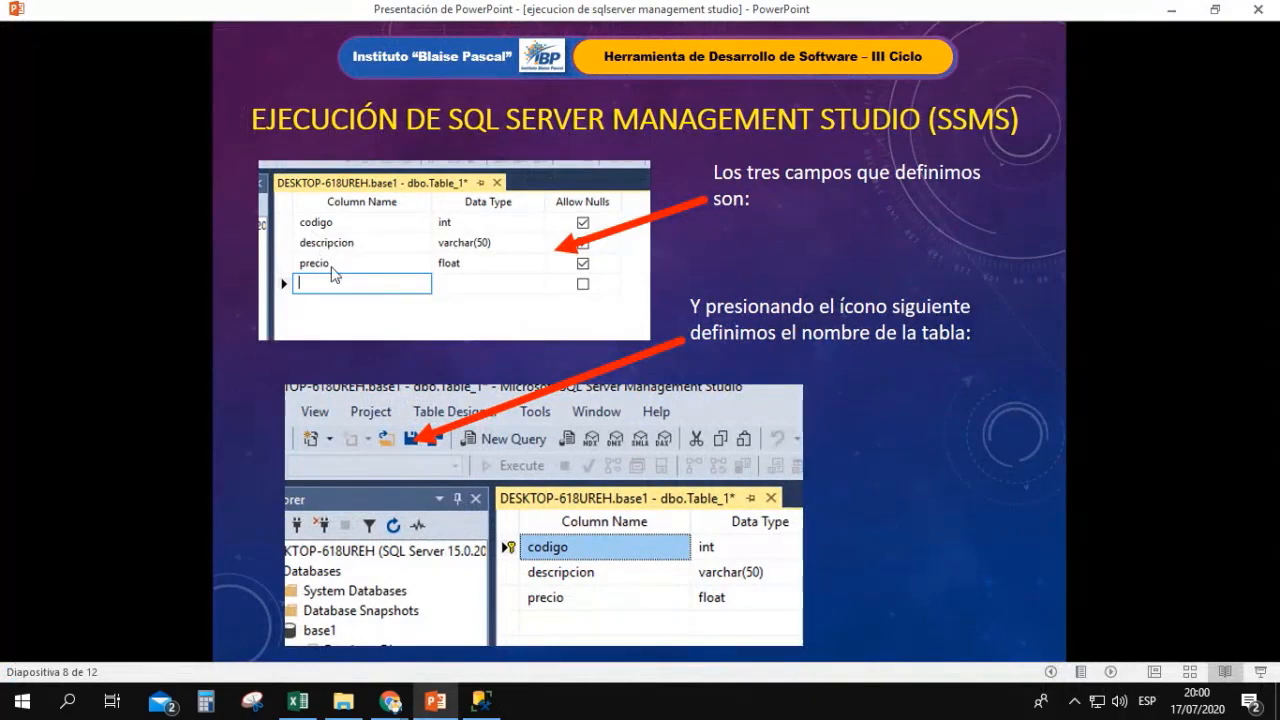
click(481, 700)
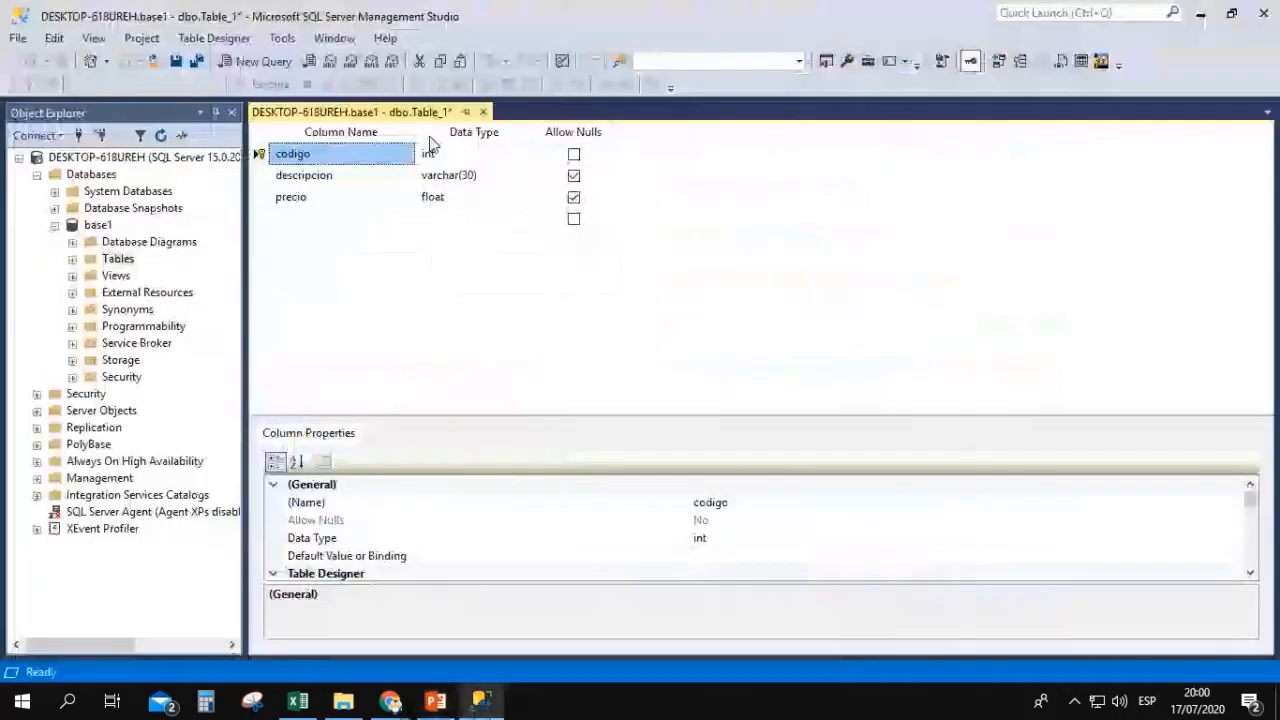
click(481, 700)
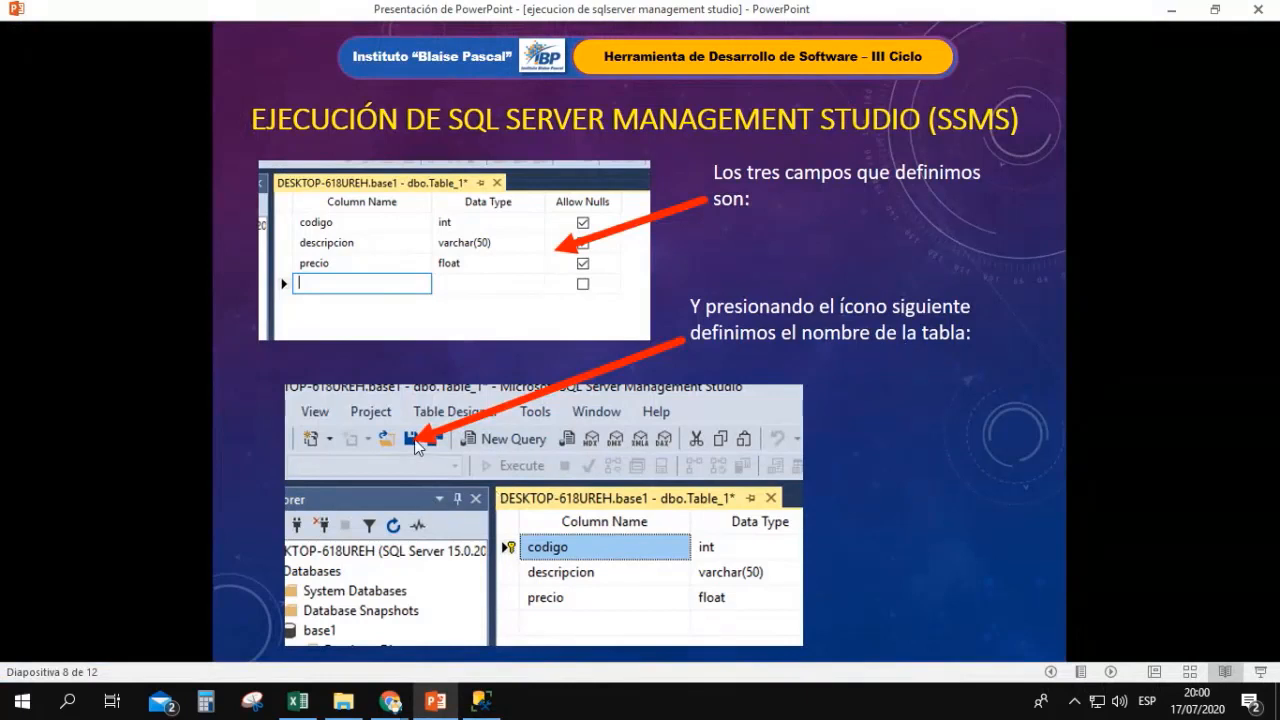
key(alt+Tab)
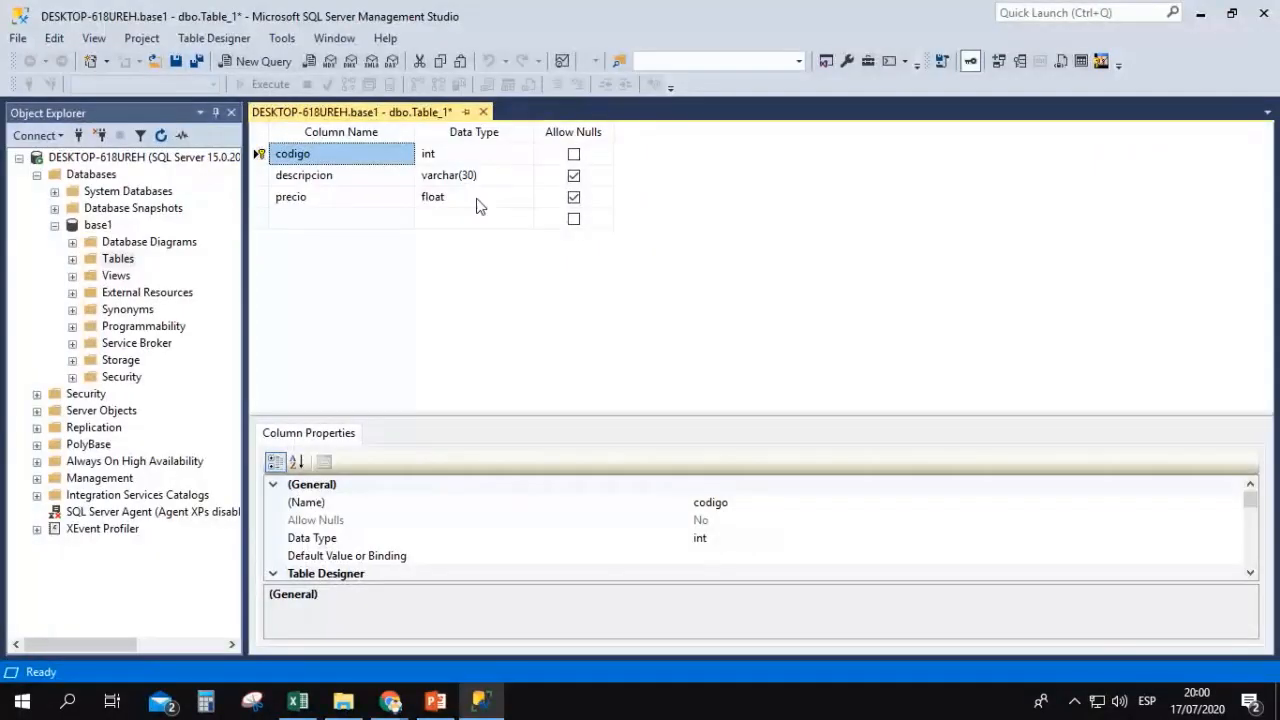
Save the new table with the name articulos, checking the name against the PowerPoint slides up to the one on naming the table.
click(183, 70)
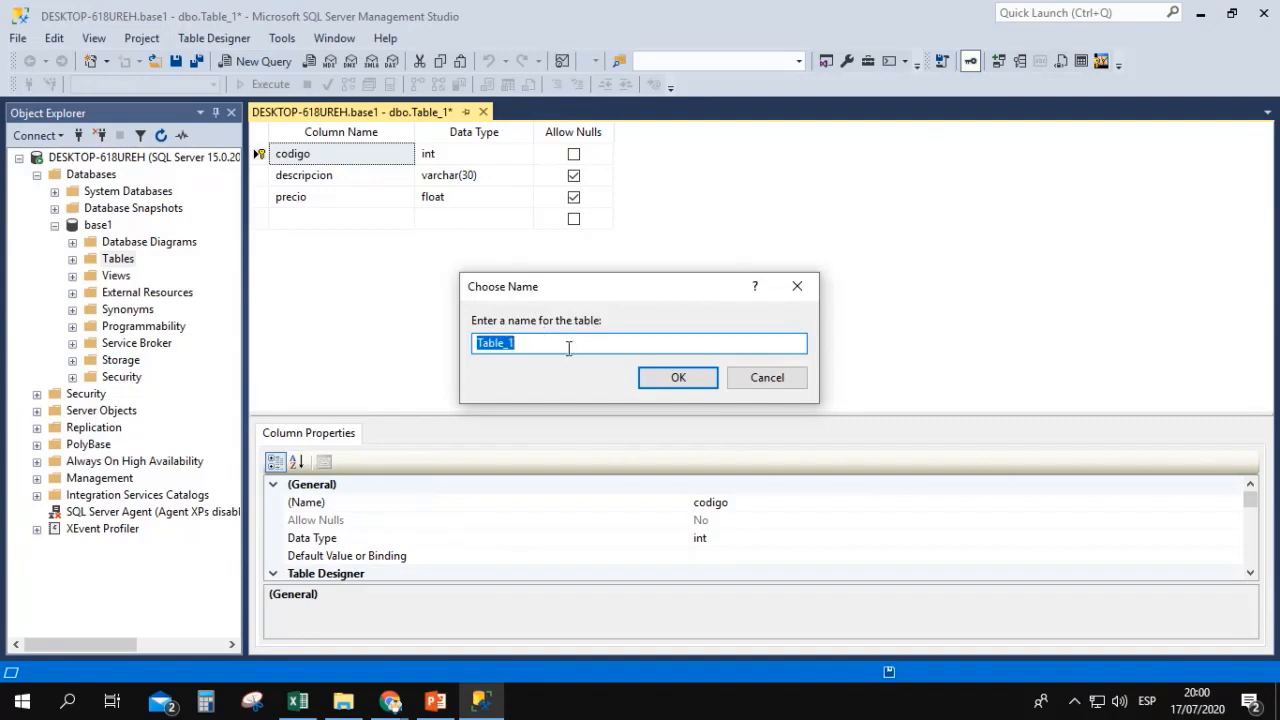
text(articulos)
key(alt+Tab)
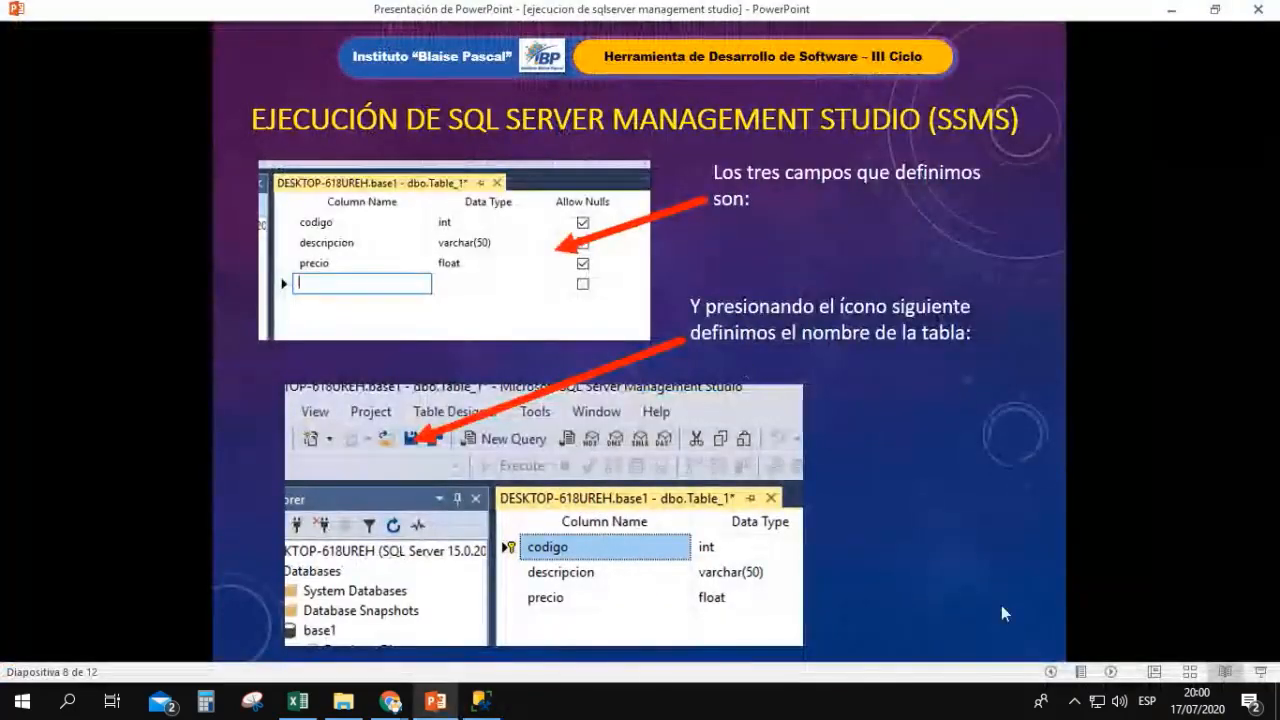
click(1050, 671)
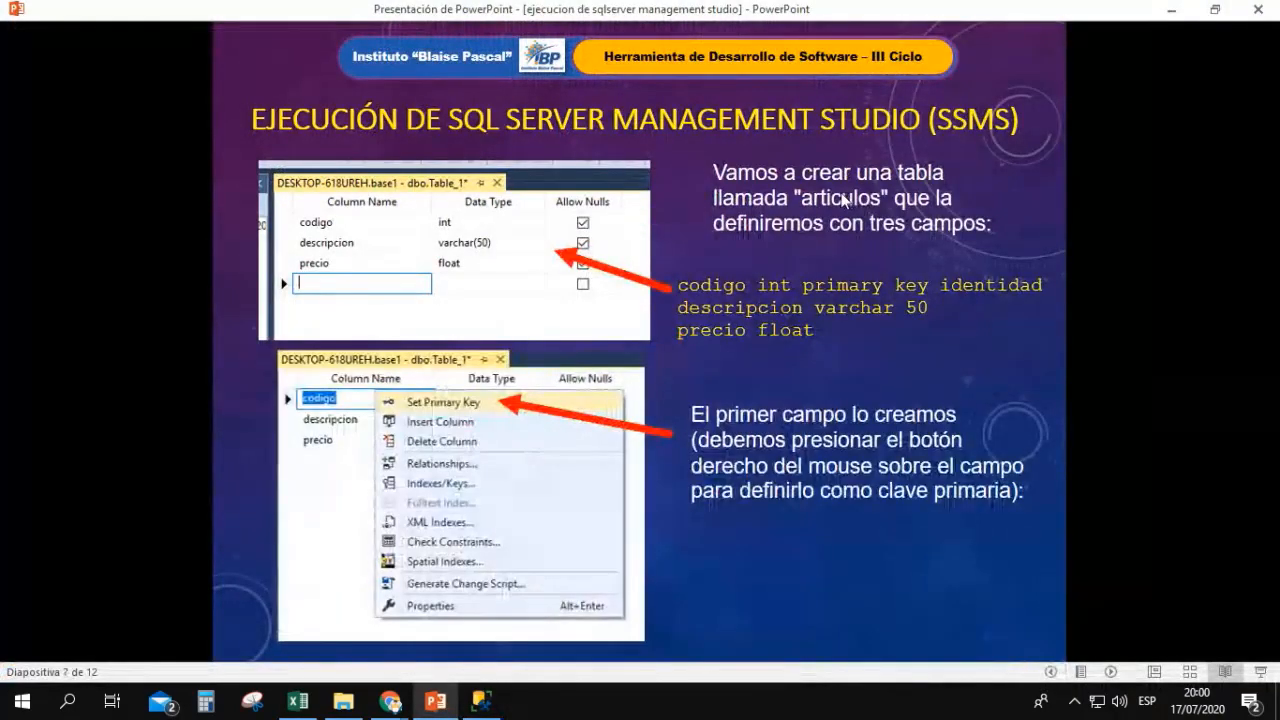
click(990, 541)
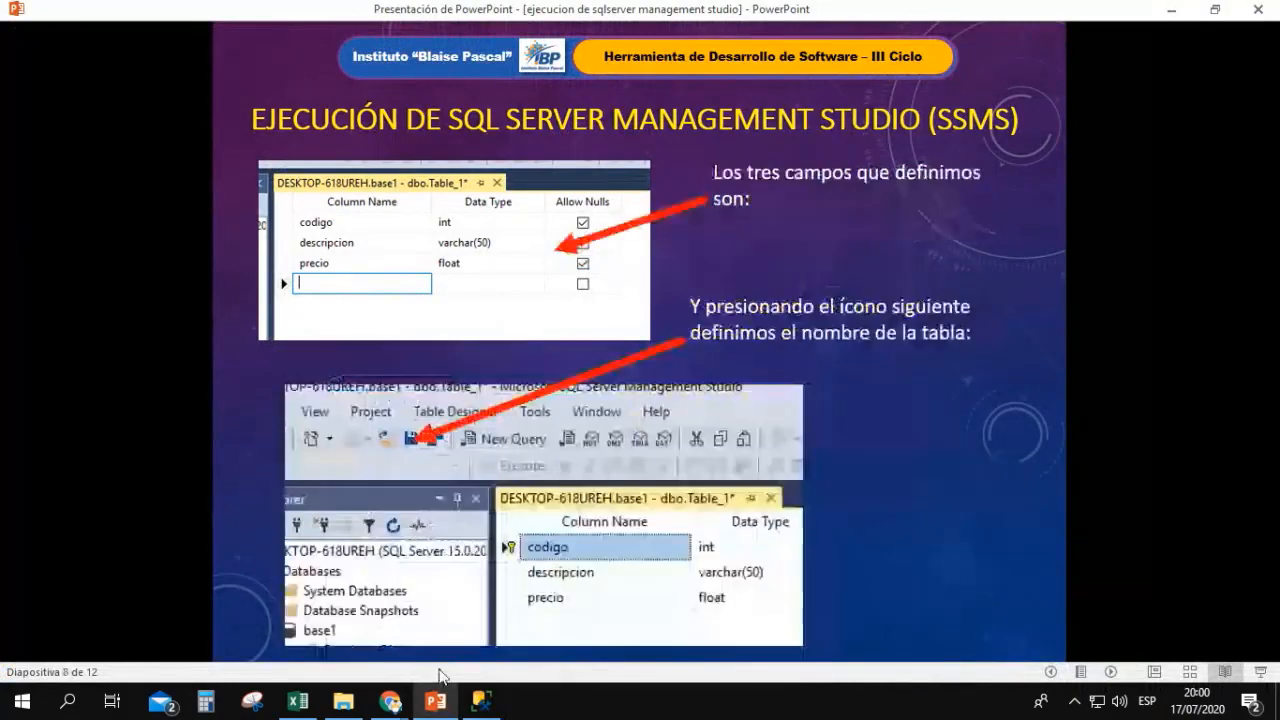
click(481, 700)
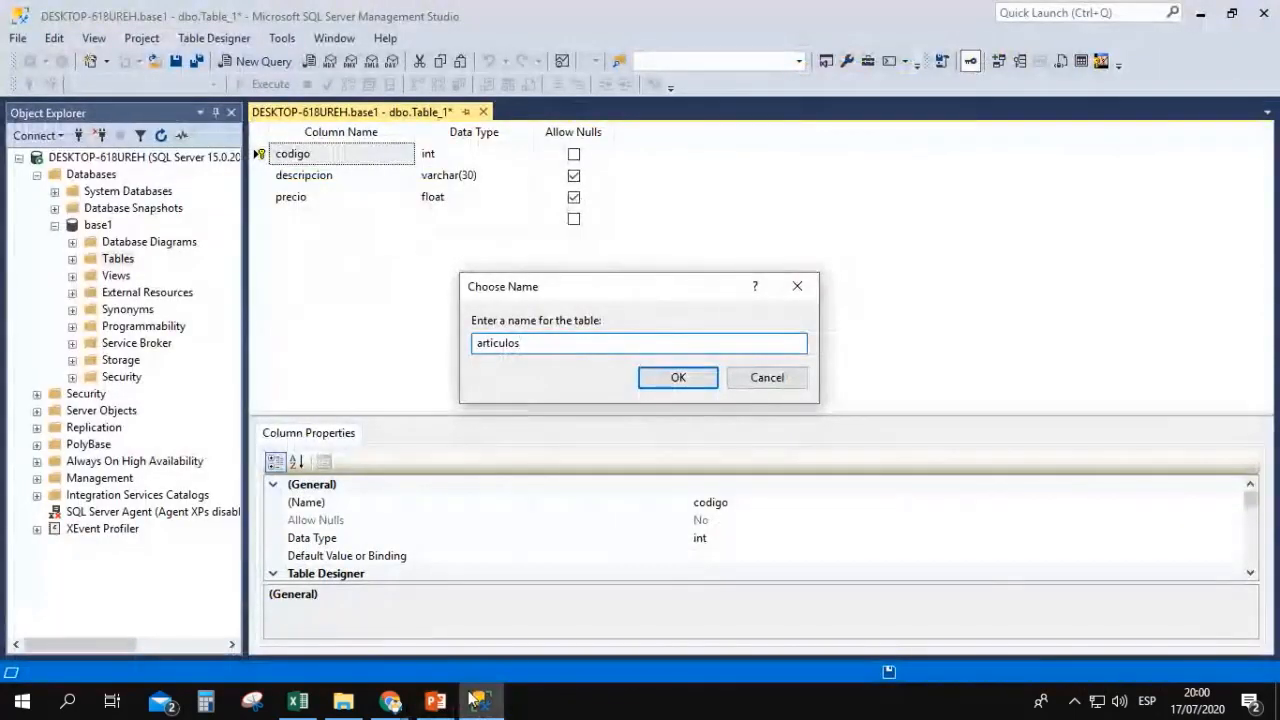
click(435, 700)
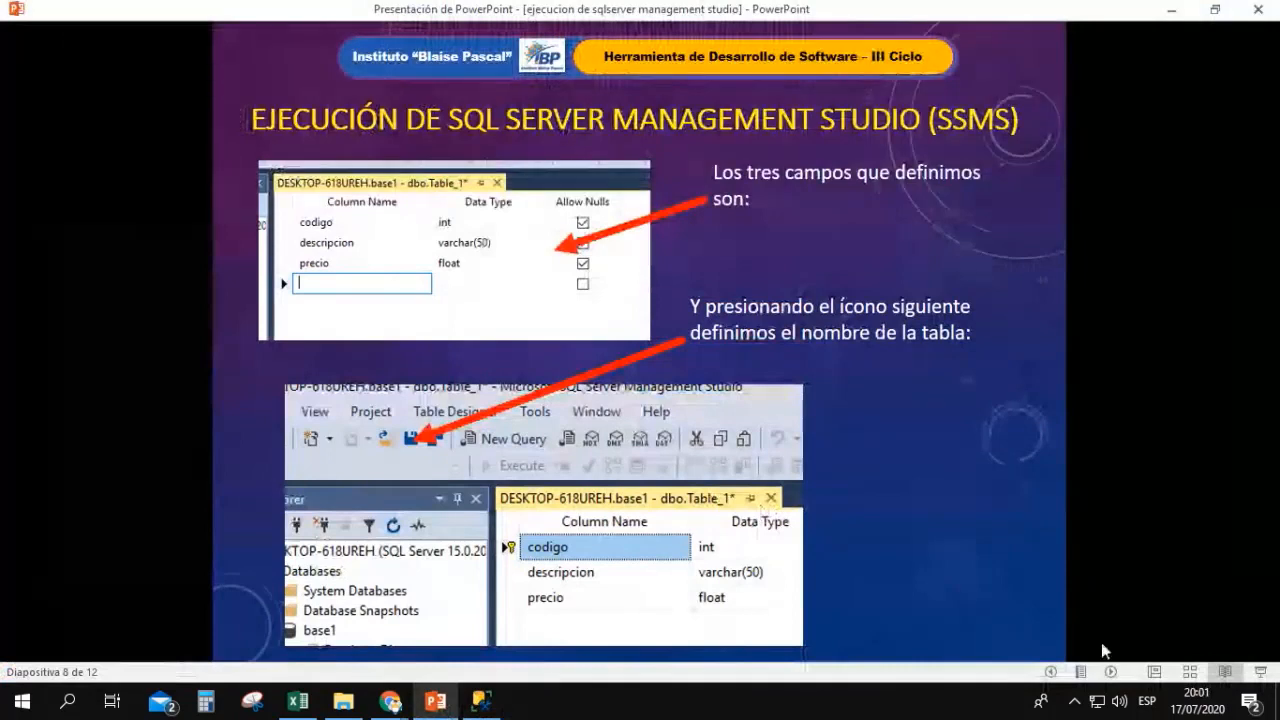
click(1110, 672)
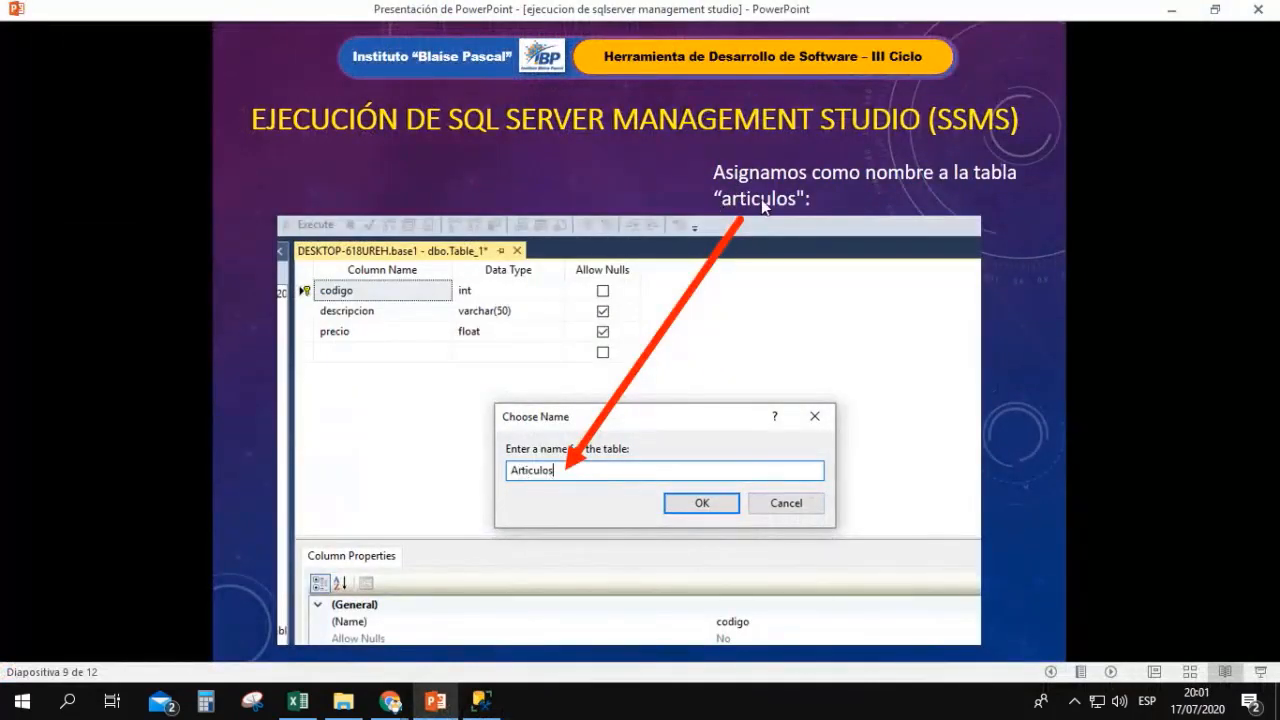
click(495, 692)
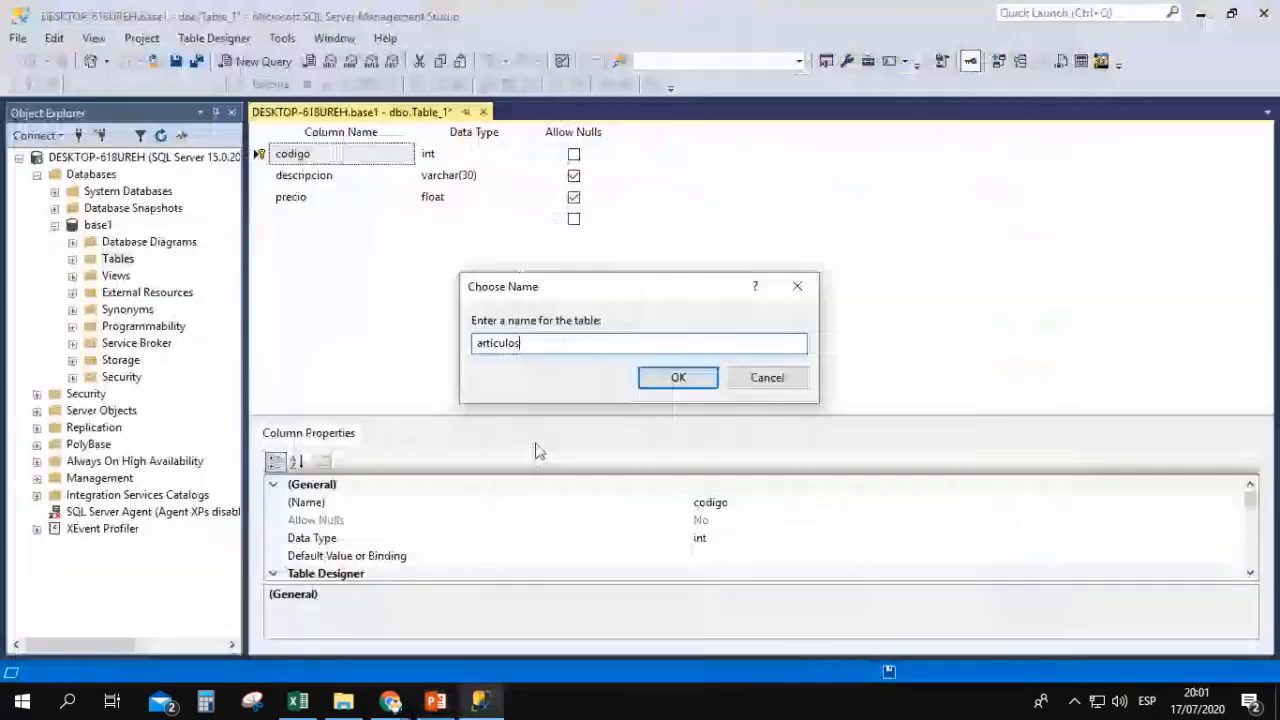
click(690, 382)
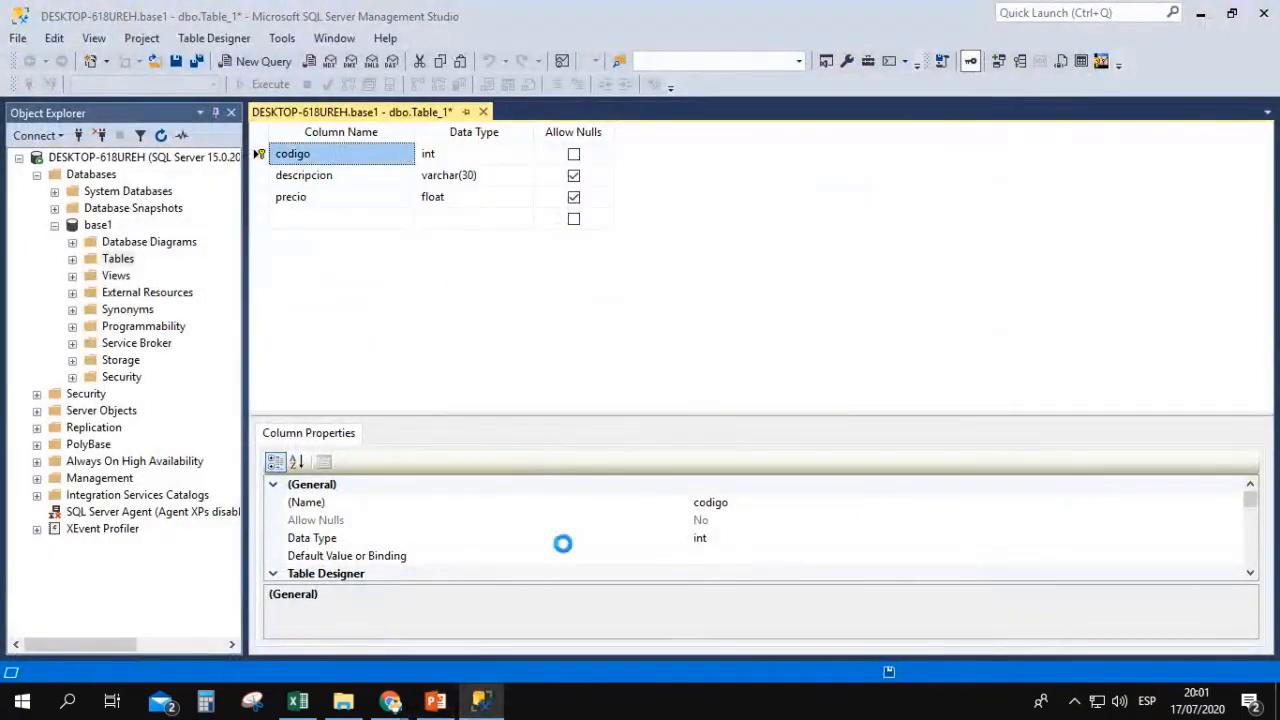
Switch to PowerPoint and advance the presentation to the slide on writing and executing SQL commands in the query window.
click(435, 700)
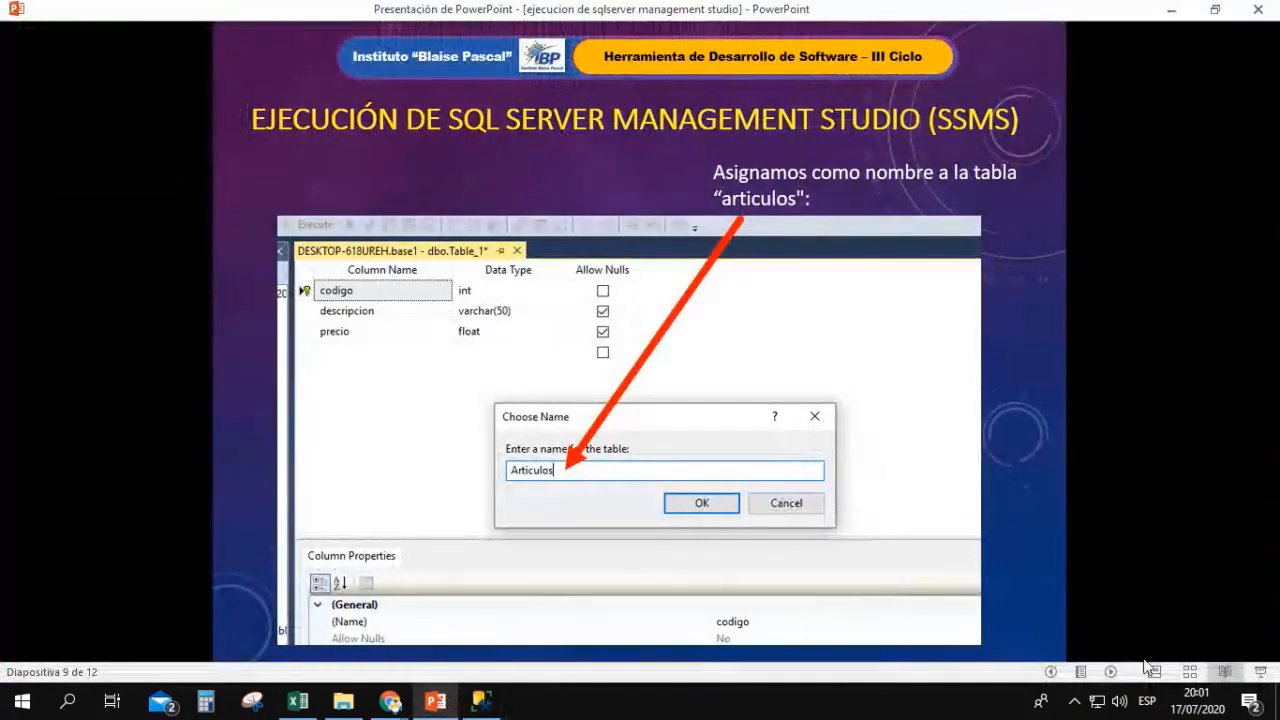
click(1111, 673)
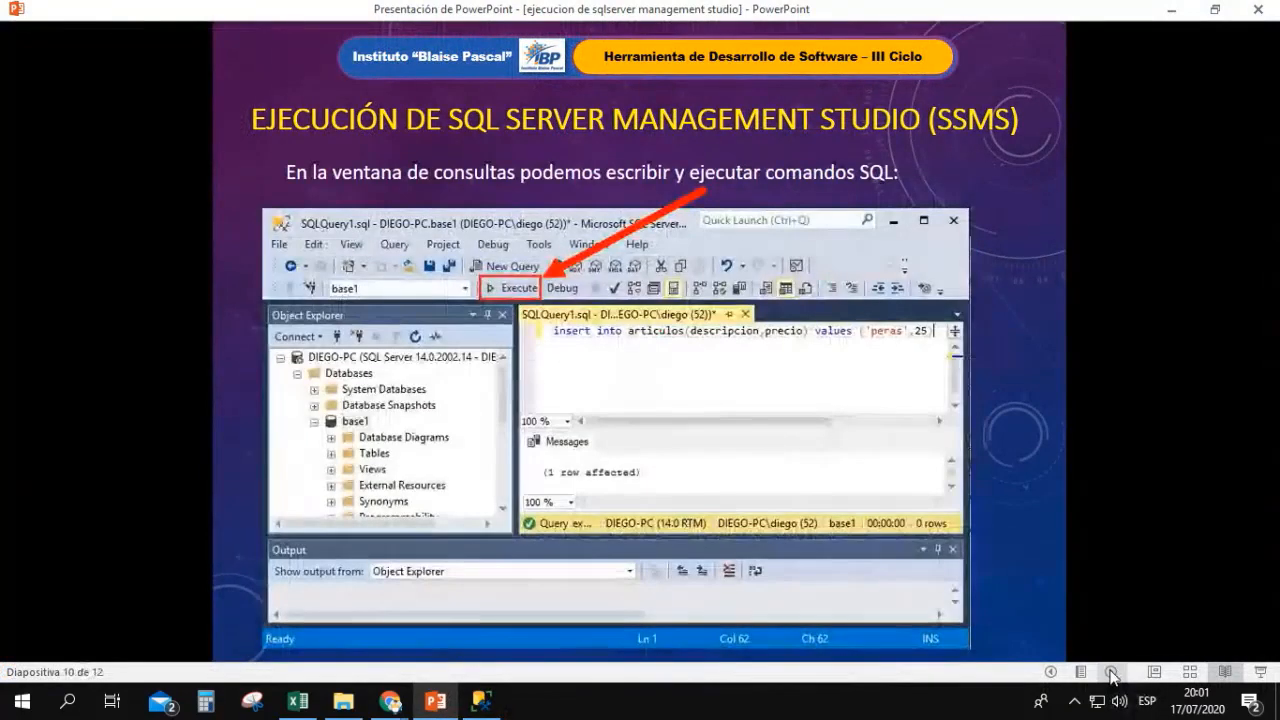
Switch to SQL Server Management Studio, expand the Tables folder of base1, and select the dbo.articulos table.
click(486, 703)
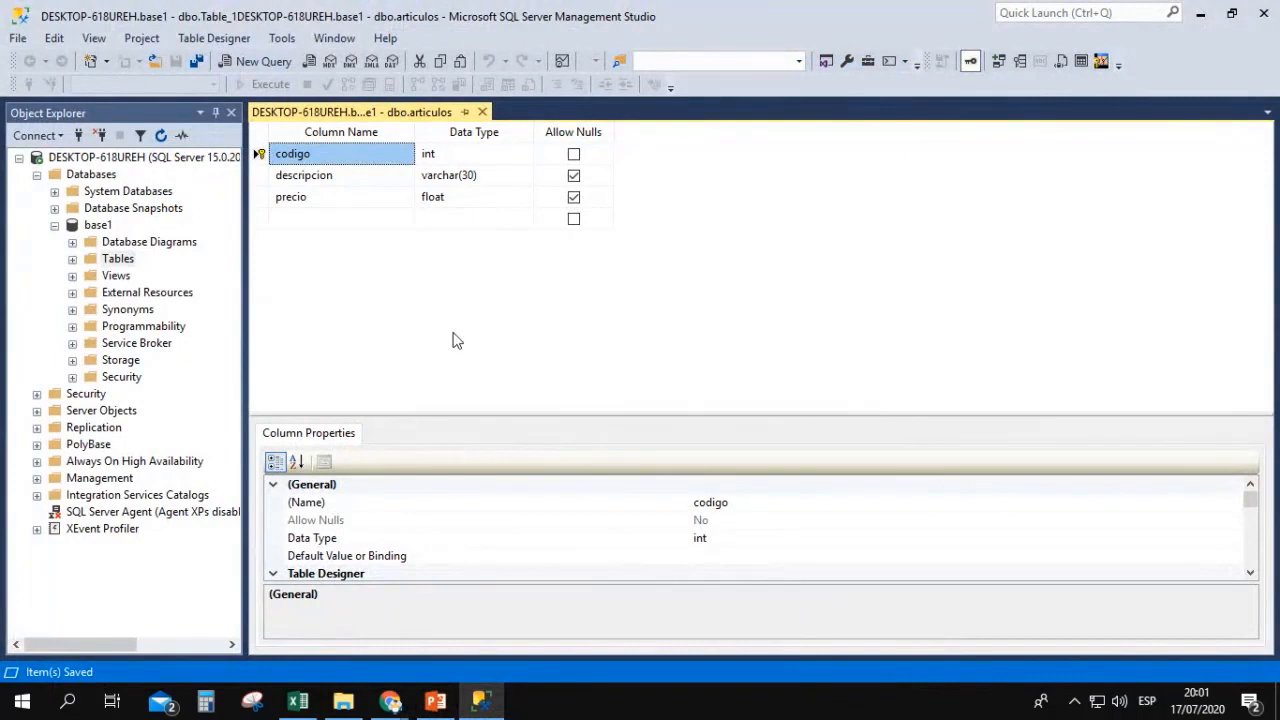
click(100, 261)
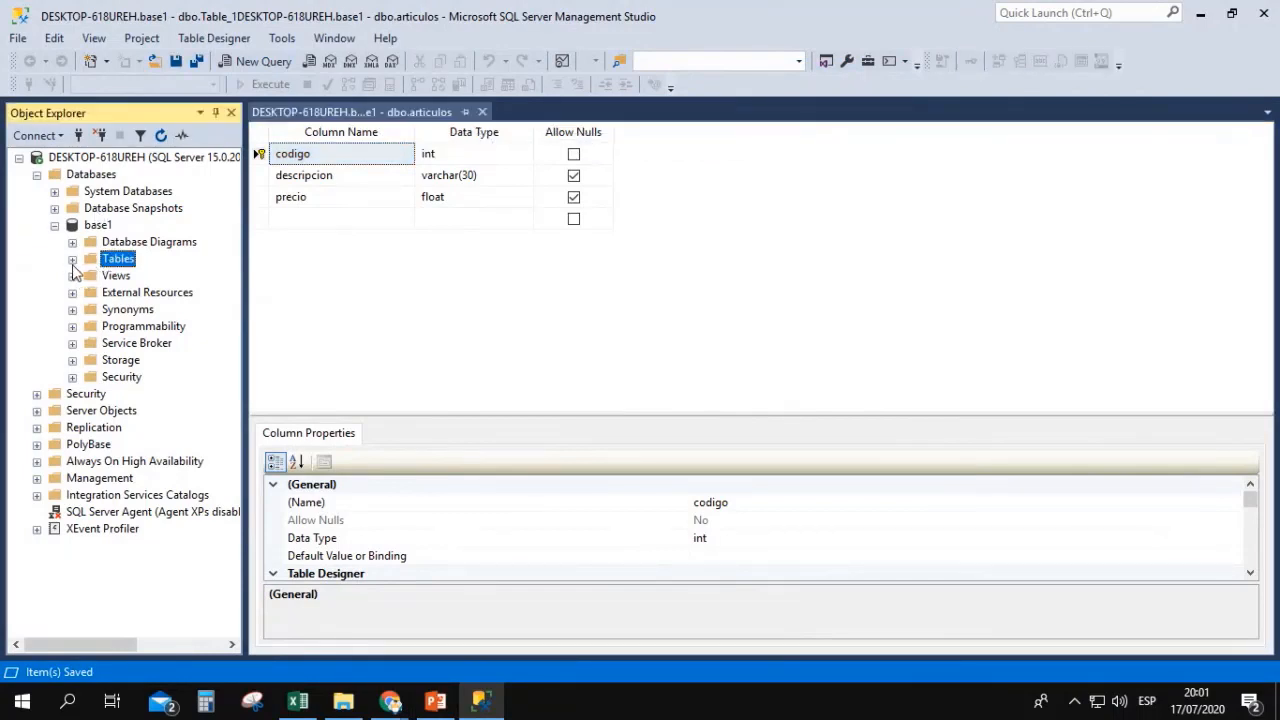
click(72, 260)
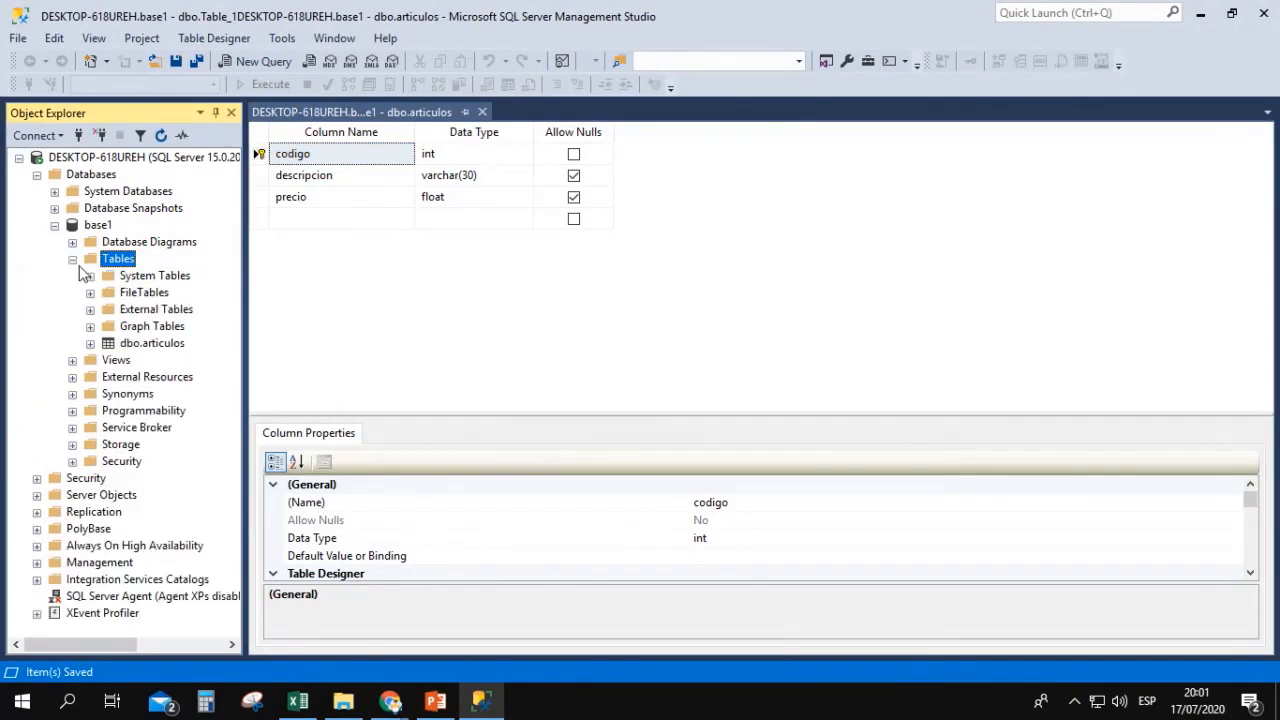
click(125, 345)
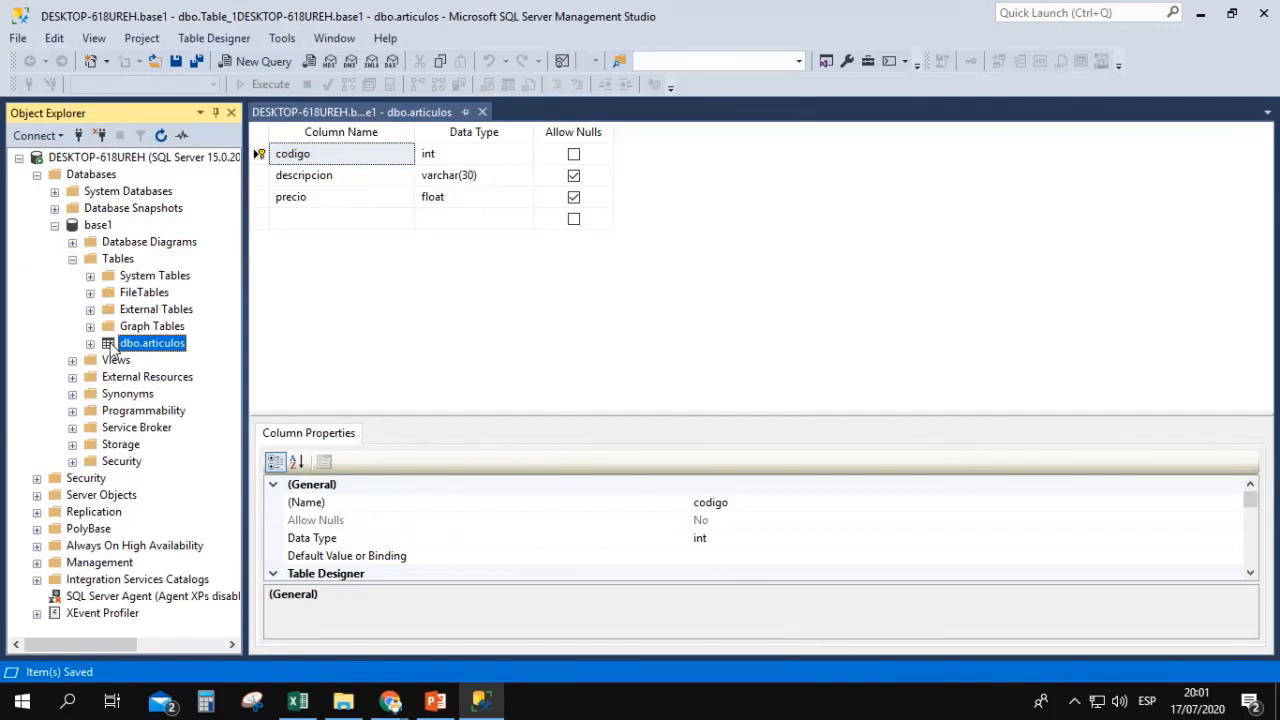
Expand dbo.articulos and its Columns folder, examine the codigo, descripcion and precio columns, and collapse the folder.
double_click(110, 345)
click(160, 363)
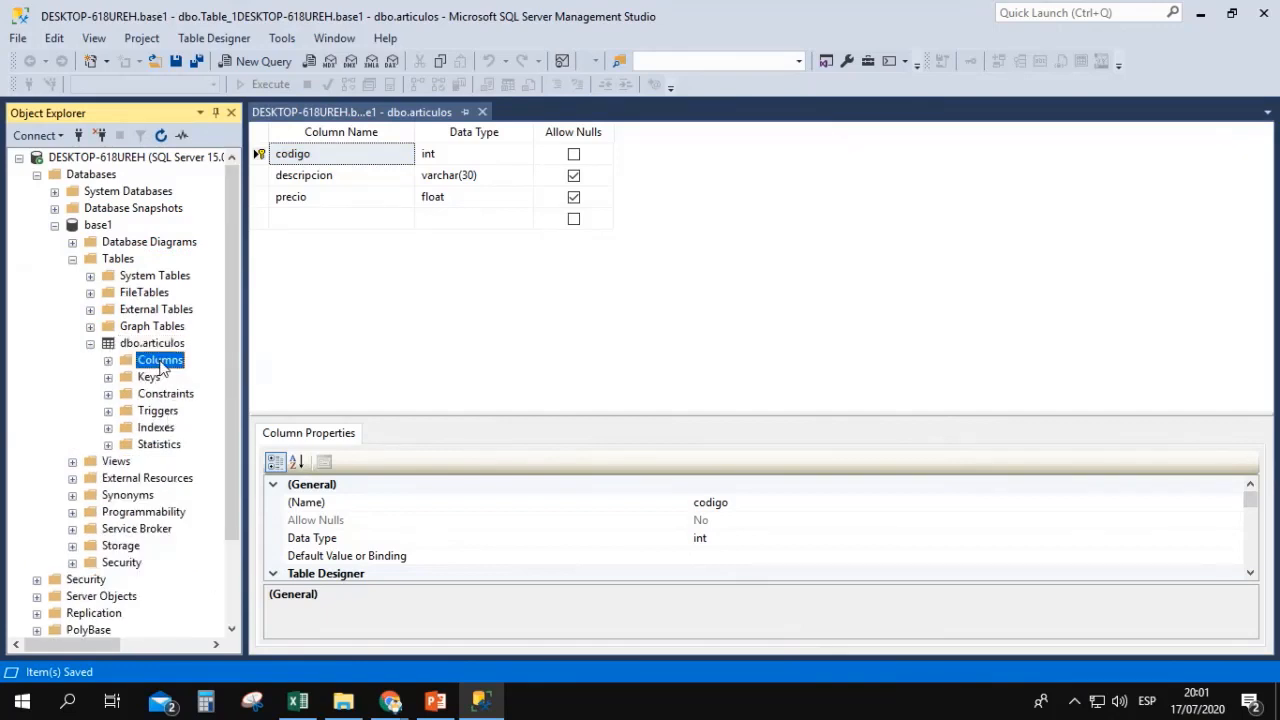
click(108, 362)
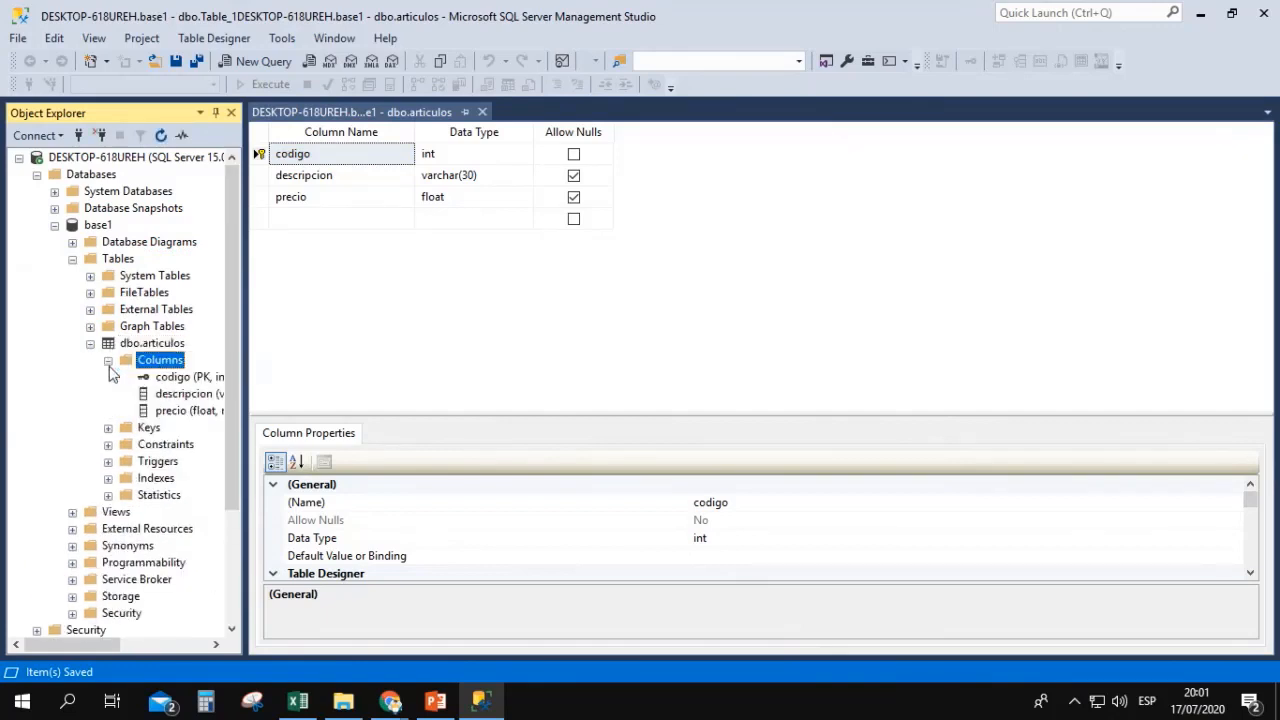
key(Down)
key(Down)
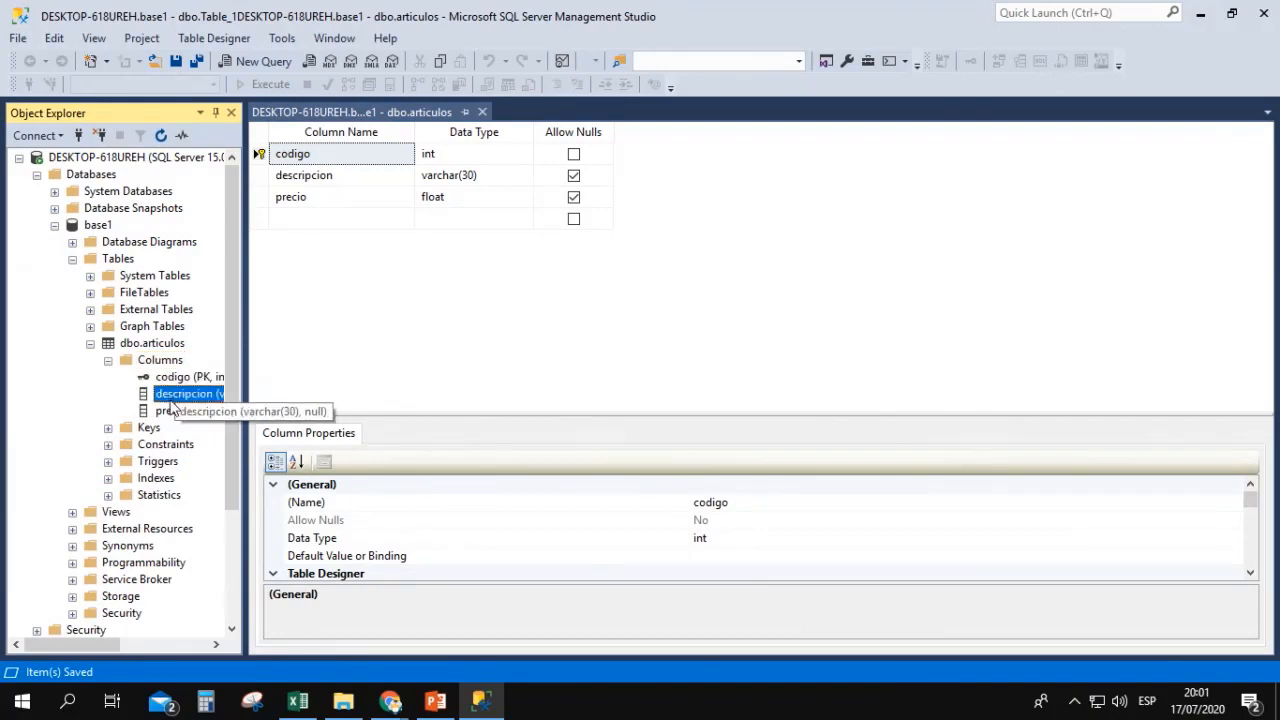
key(Down)
key(Left)
key(Left)
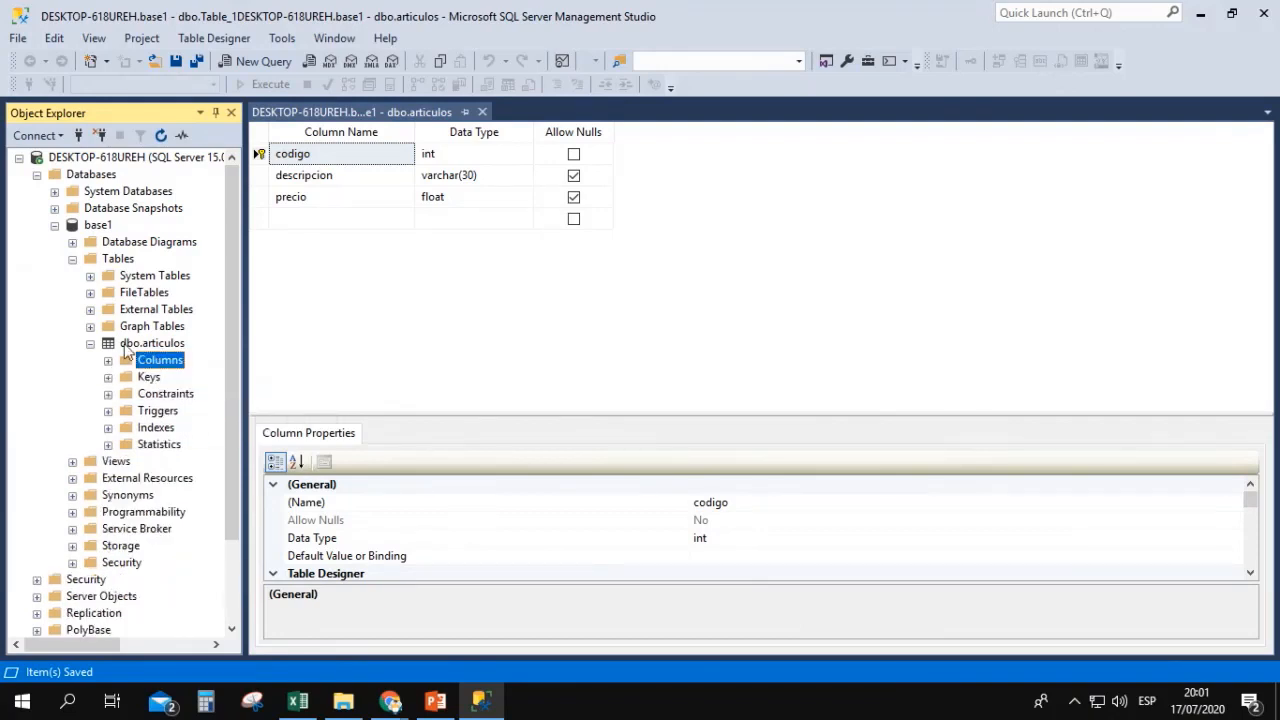
right_click(127, 345)
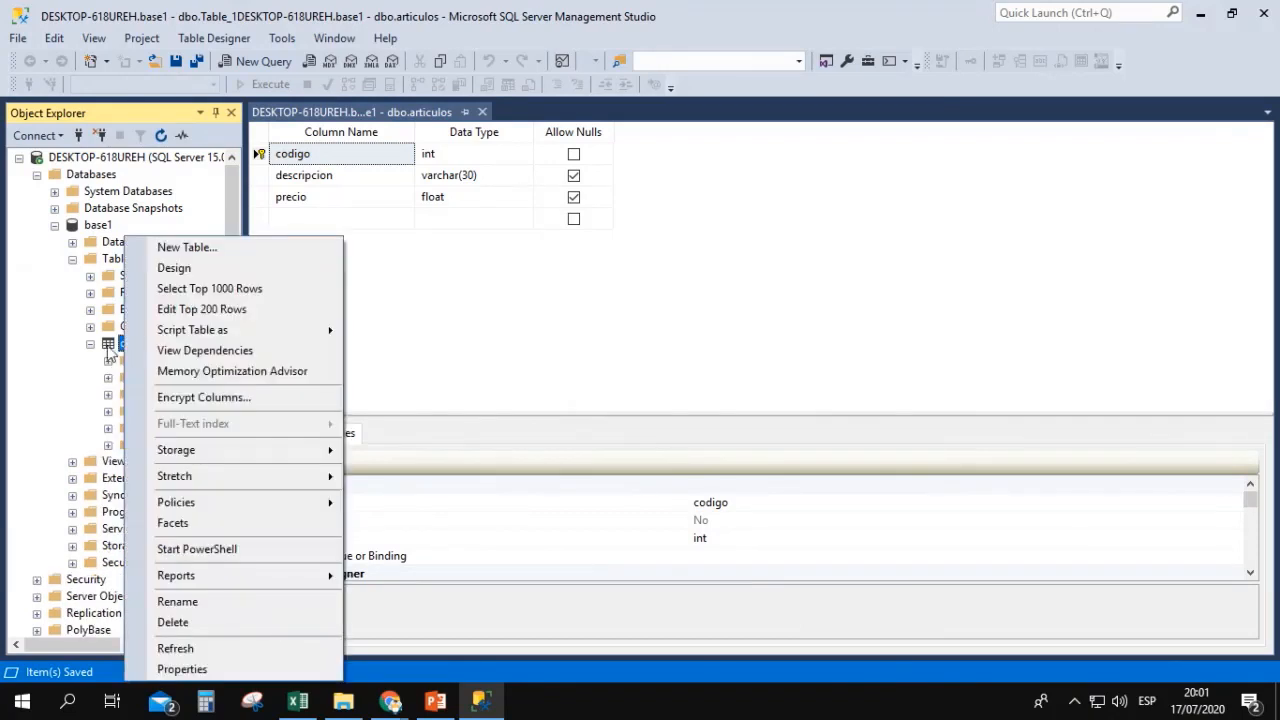
click(90, 345)
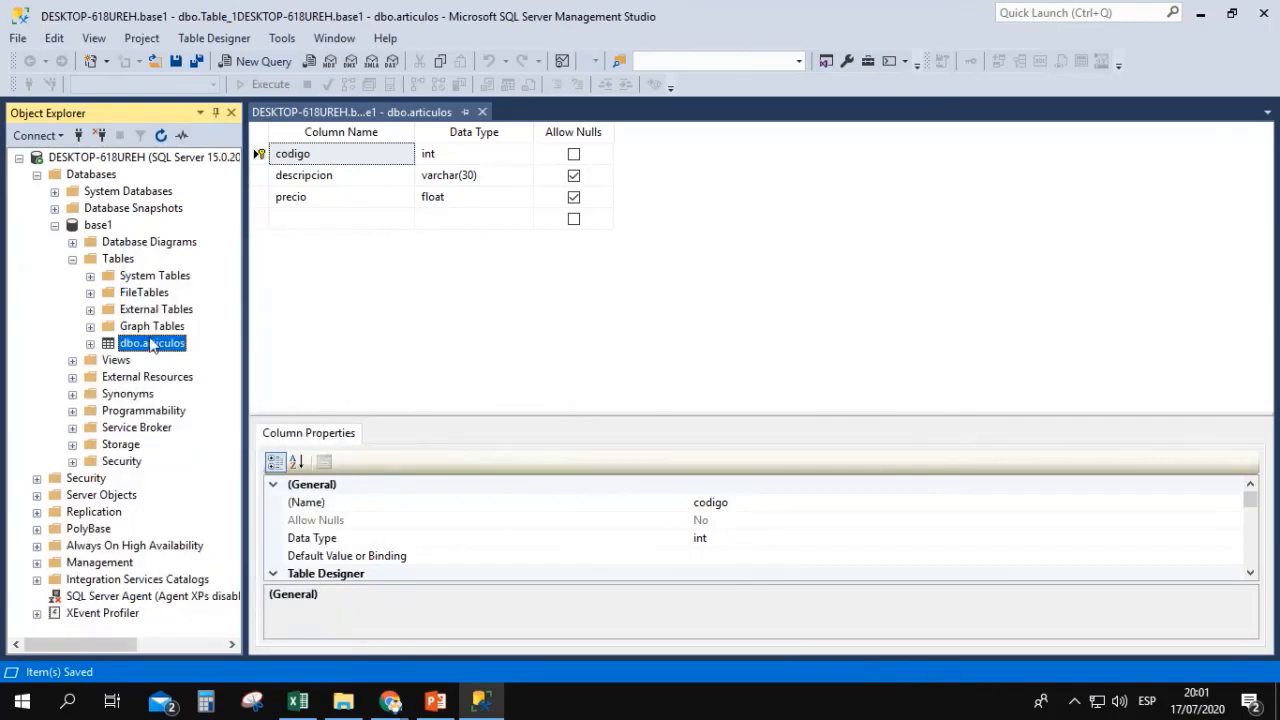
right_click(150, 350)
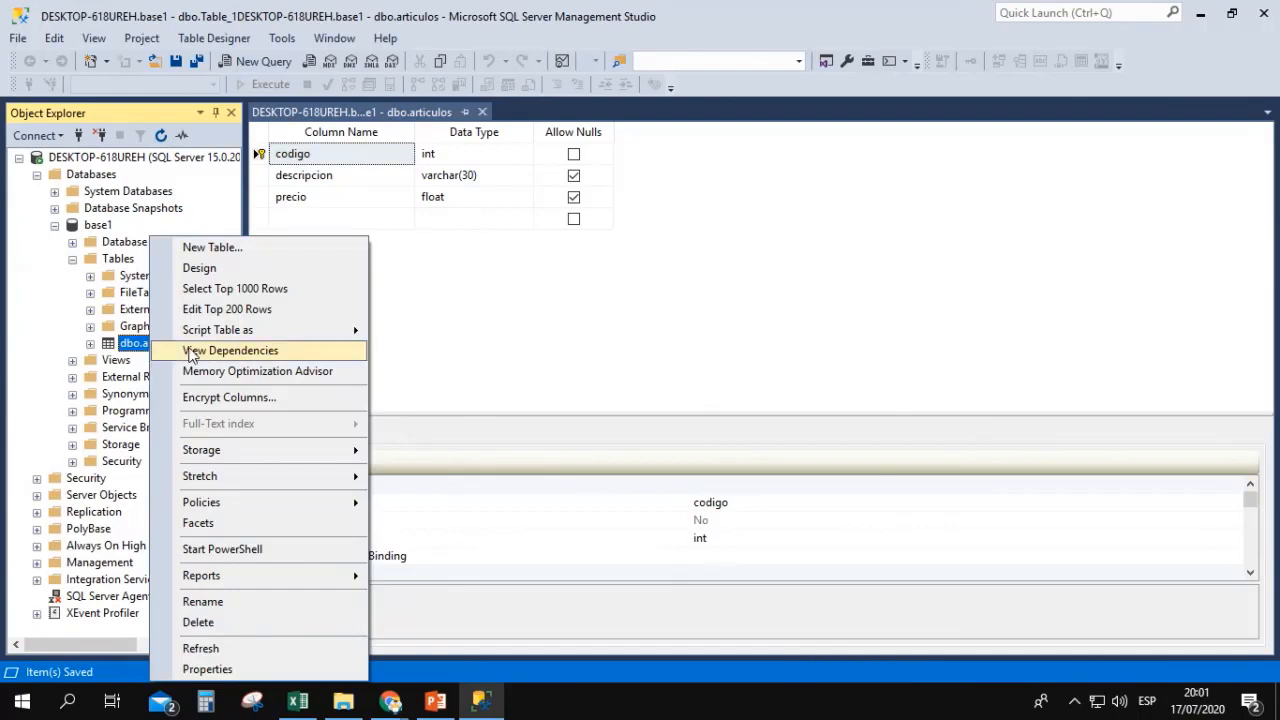
mouse_move(213, 332)
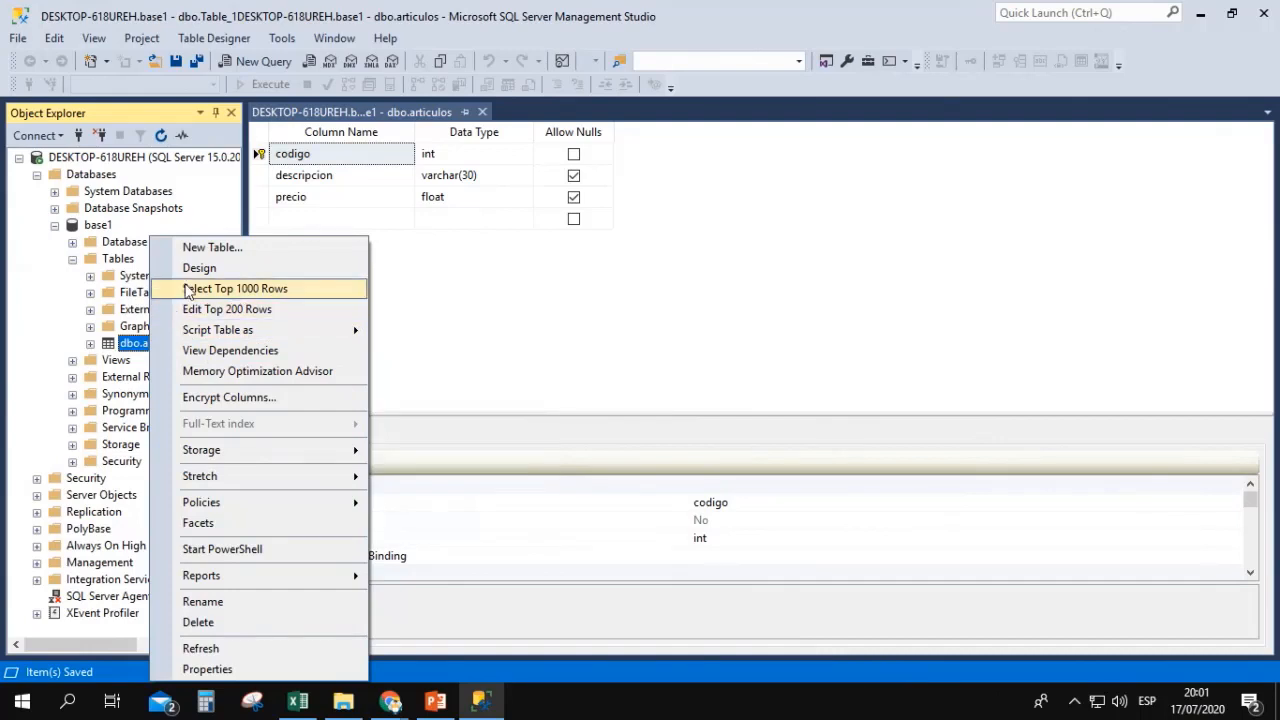
double_click(128, 346)
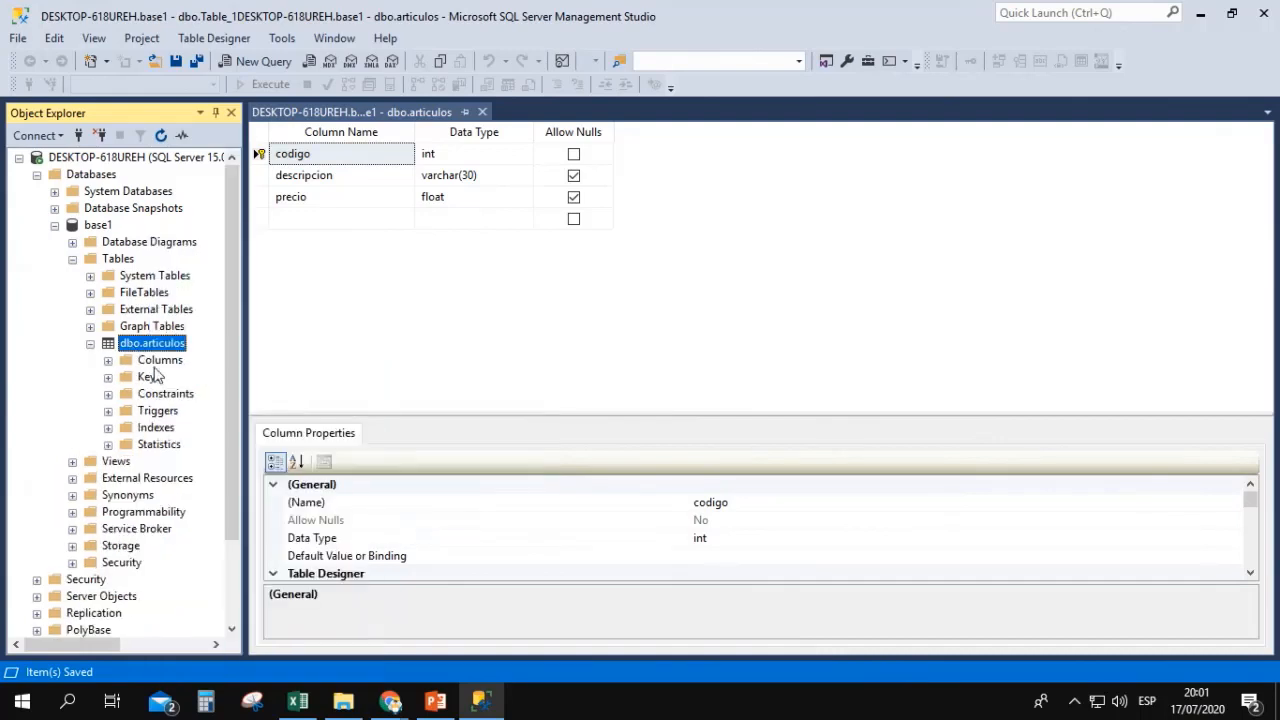
View the object dependencies of the dbo.articulos table, and close the dialog without changes.
right_click(158, 366)
click(150, 345)
right_click(151, 346)
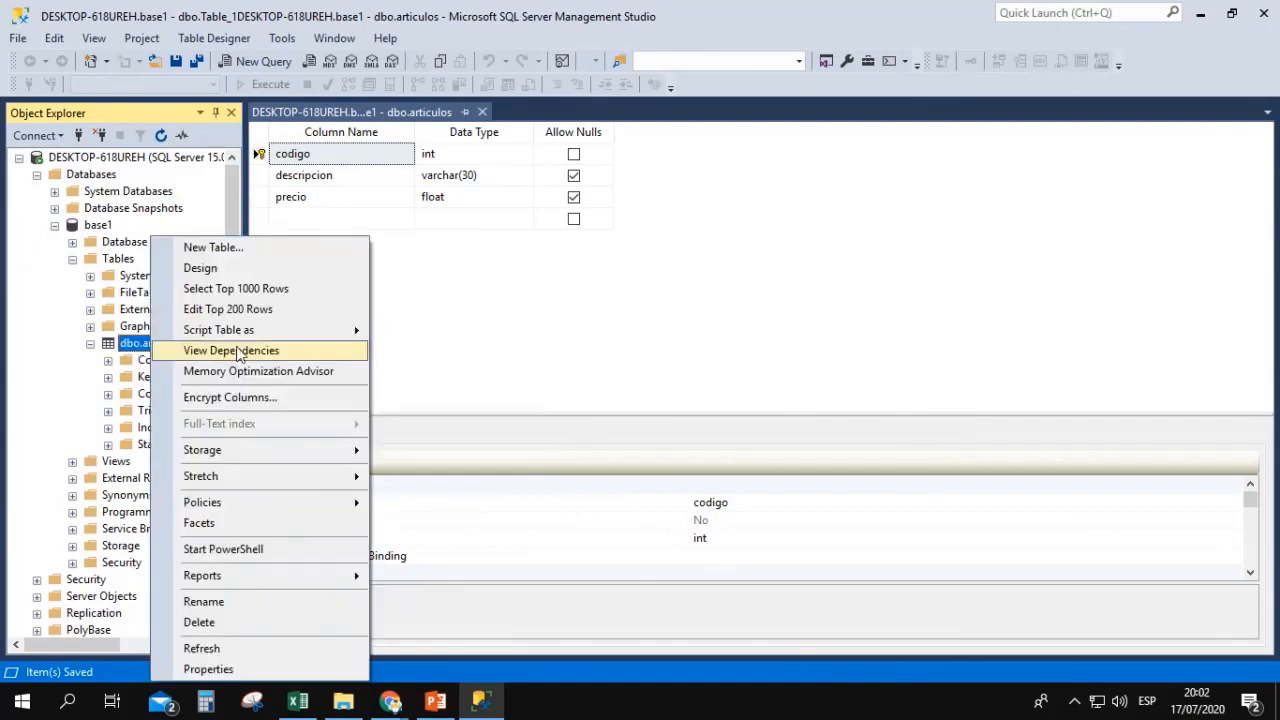
click(201, 351)
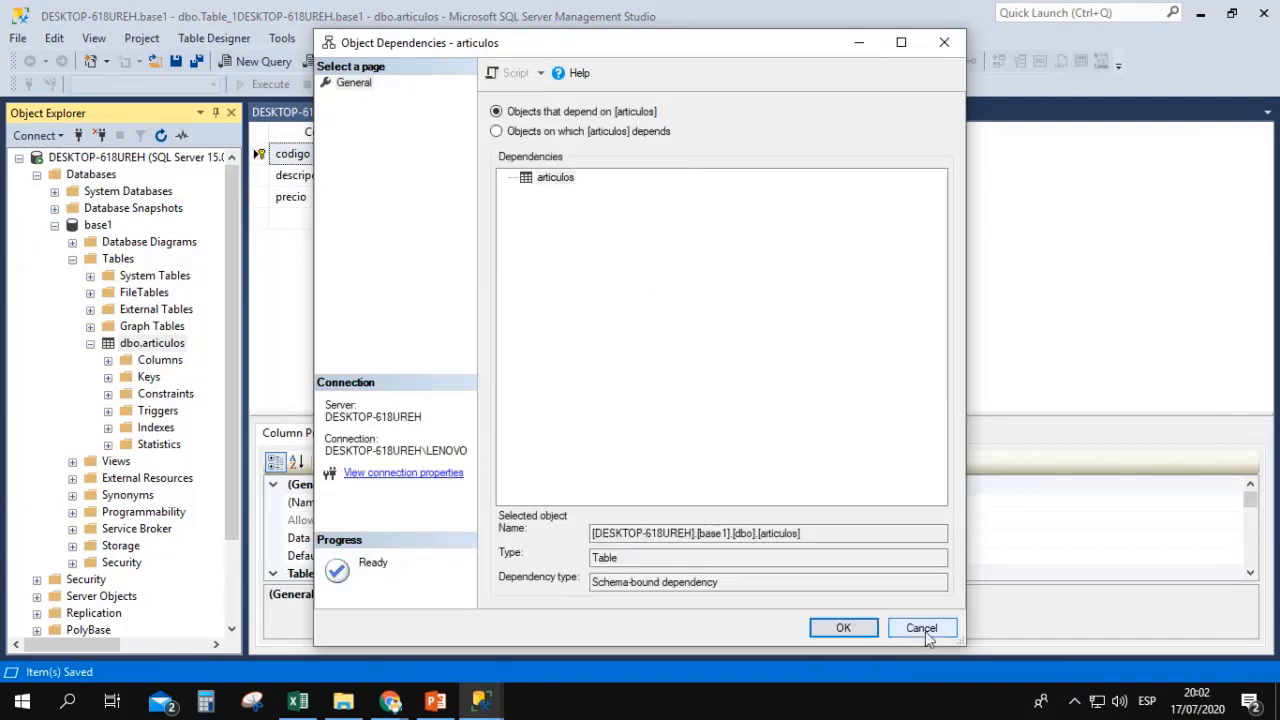
click(923, 629)
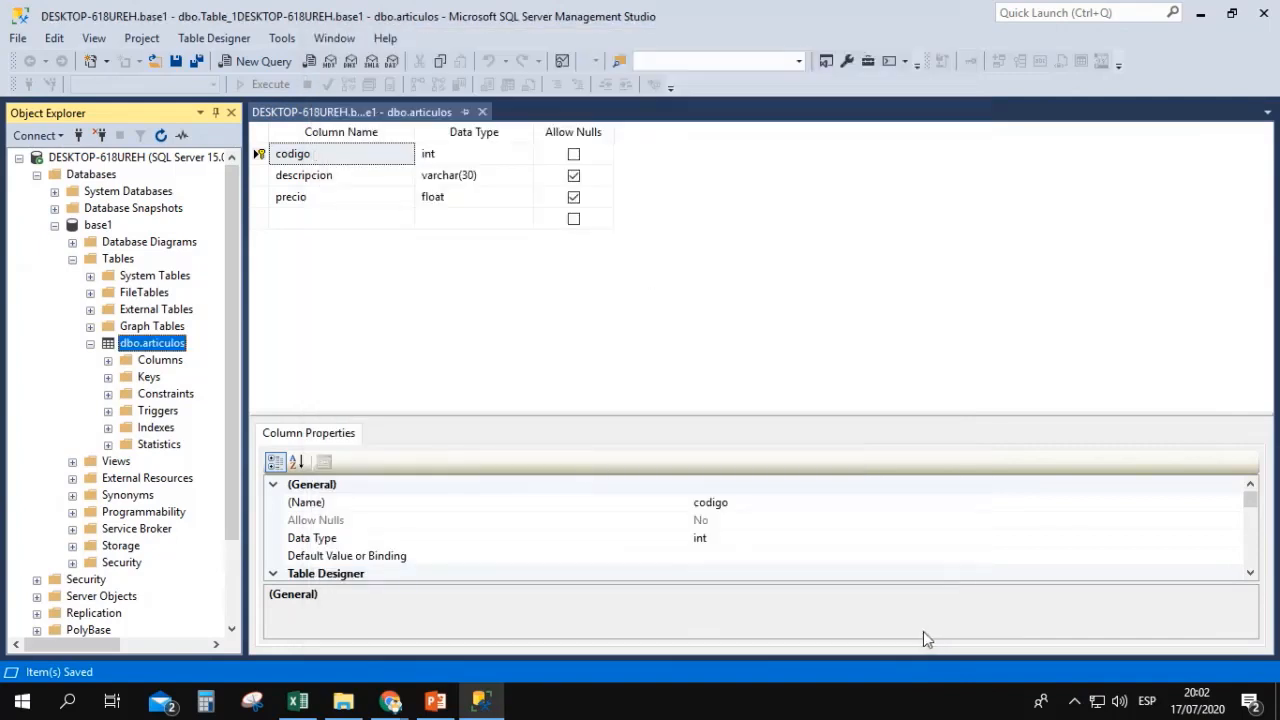
Show the design of the dbo.articulos table.
right_click(128, 345)
mouse_move(226, 336)
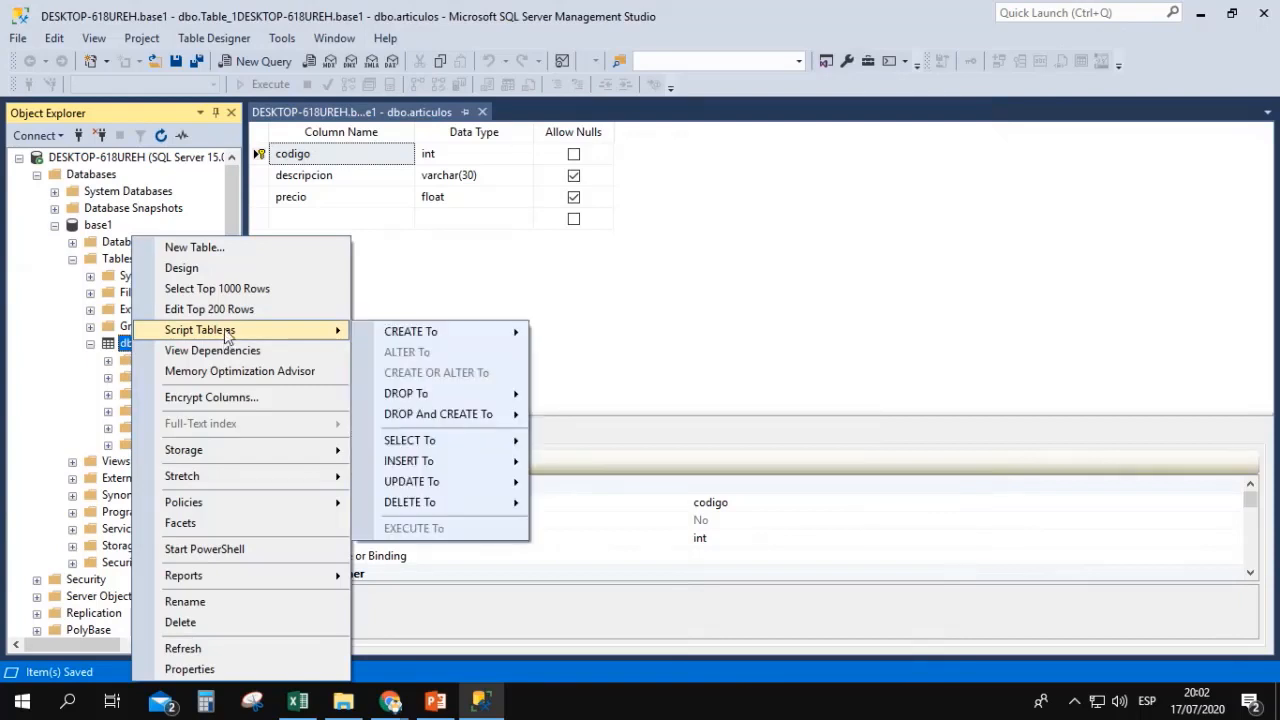
click(202, 269)
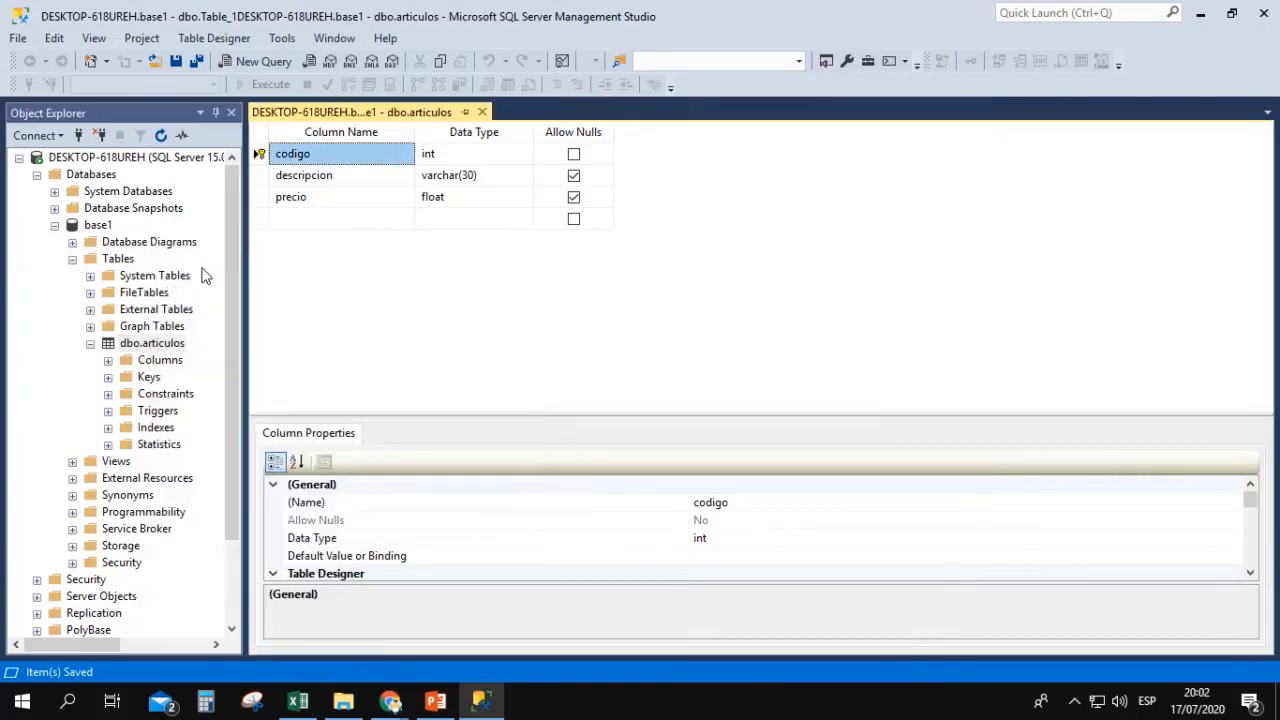
Open dbo.articulos for editing its top 200 rows, and add a record with codigo 1, descripcion Arroz and precio 2.
right_click(135, 343)
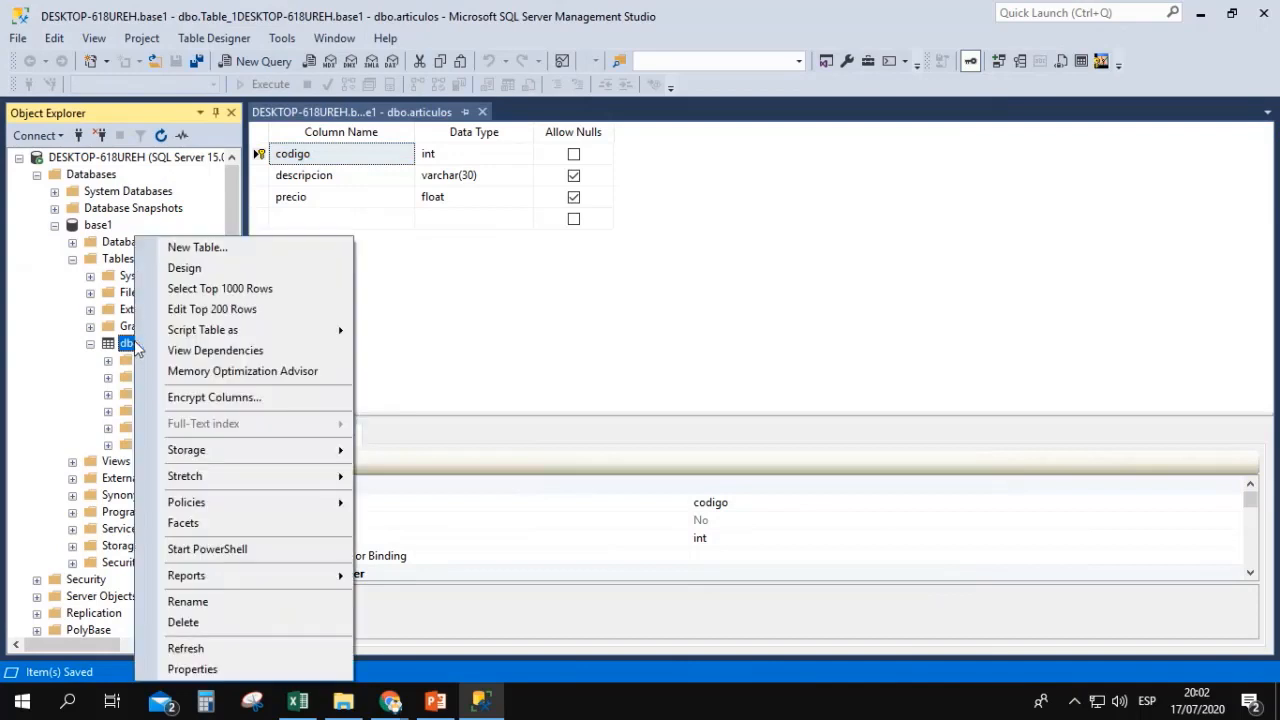
click(226, 314)
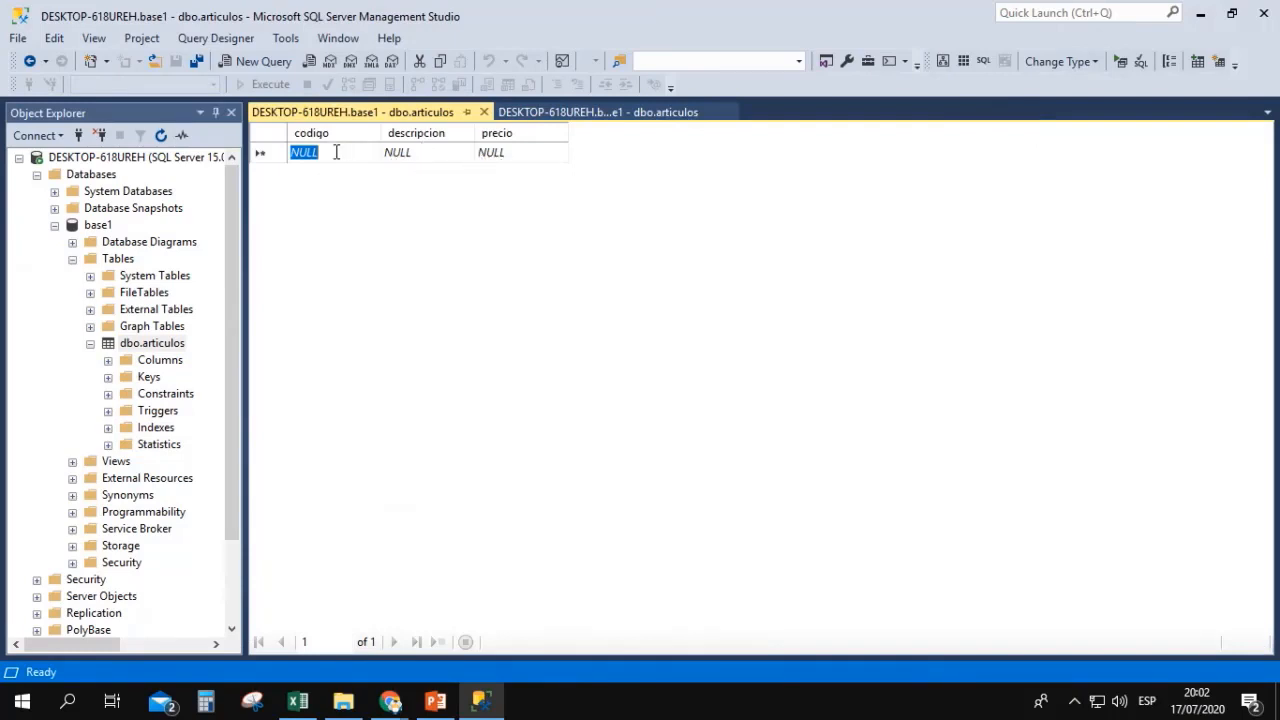
text(1)
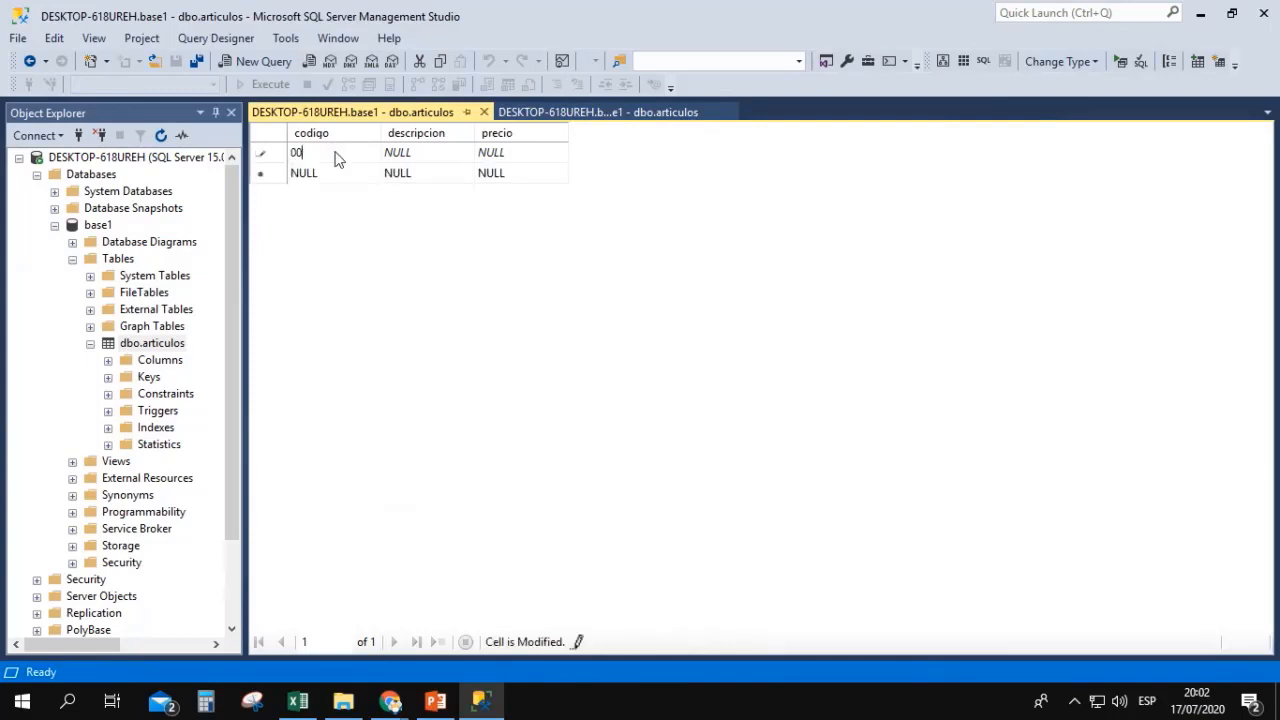
key(Tab)
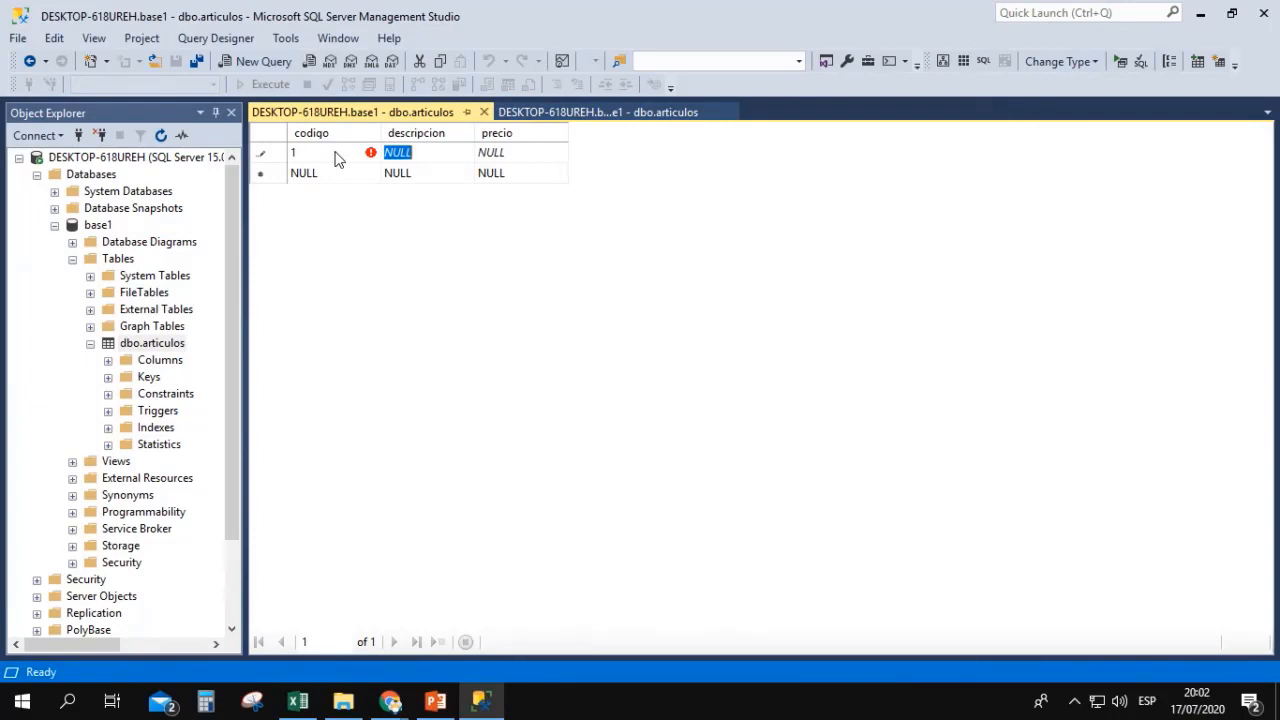
text(Arroz)
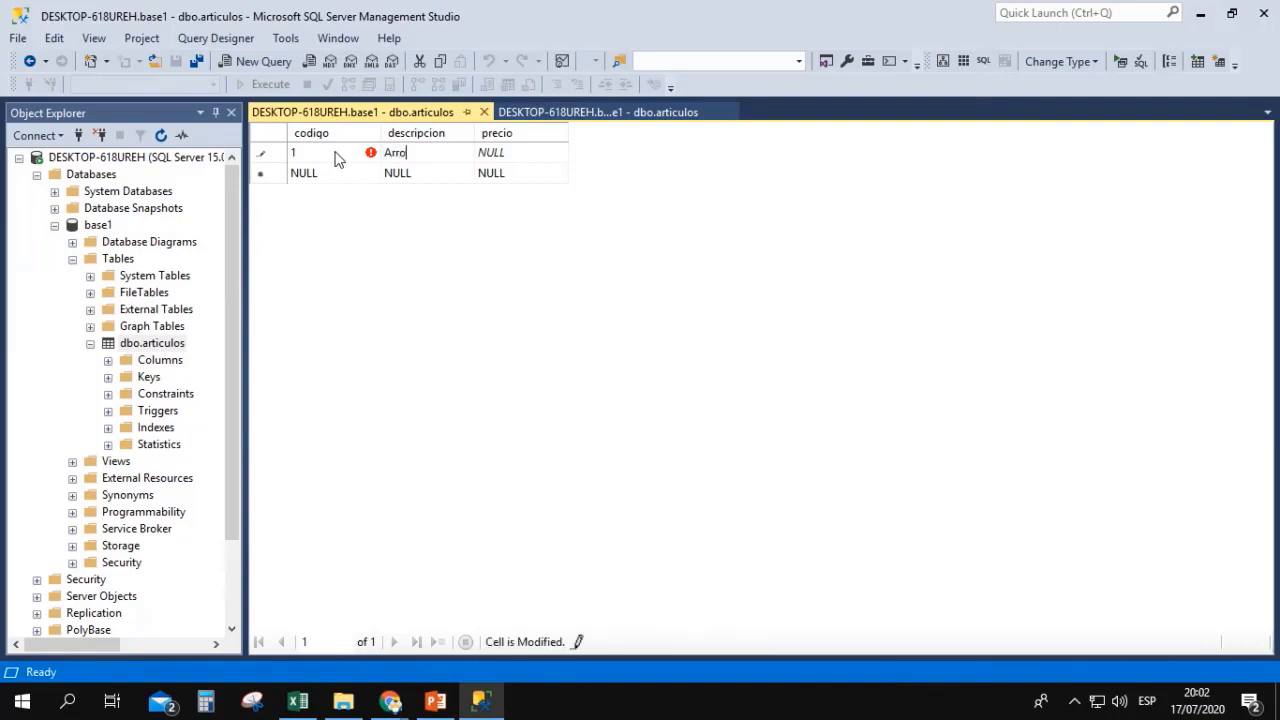
key(Tab)
text(2)
key(Tab)
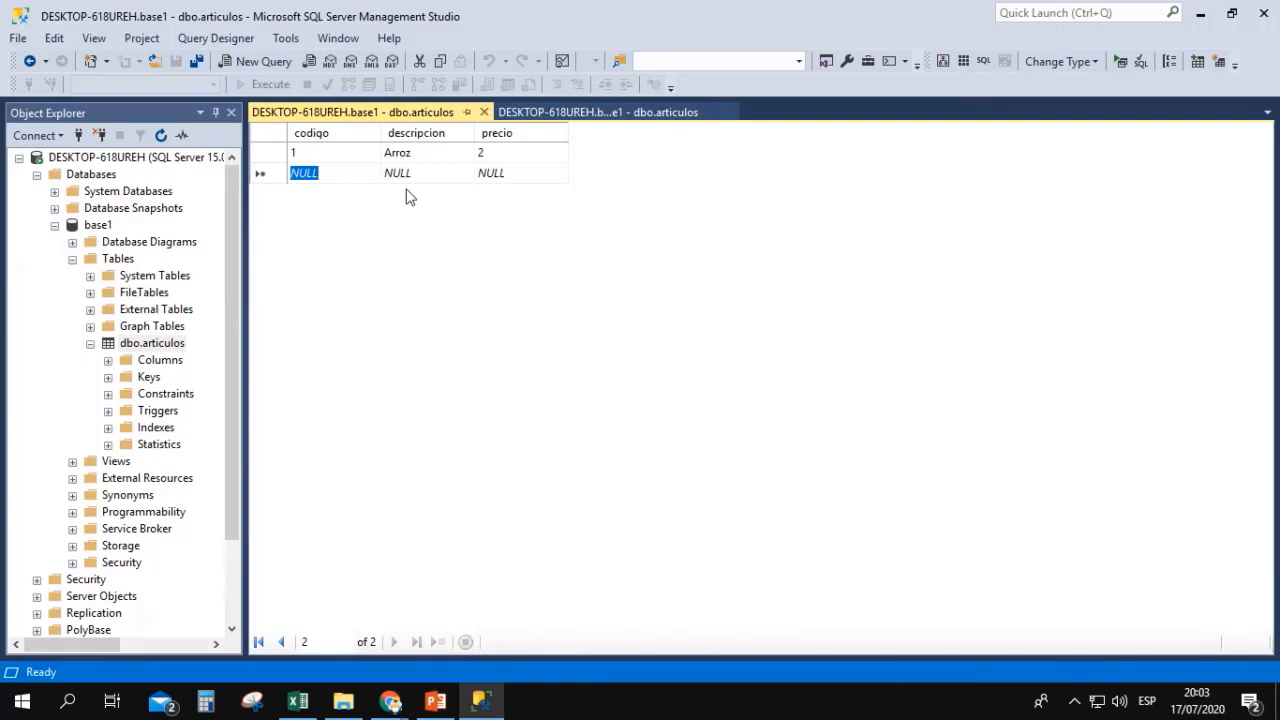
Add a second record to articulos with codigo 2, descripcion Atun and precio 3.5.
text(2)
key(Tab)
text(At)
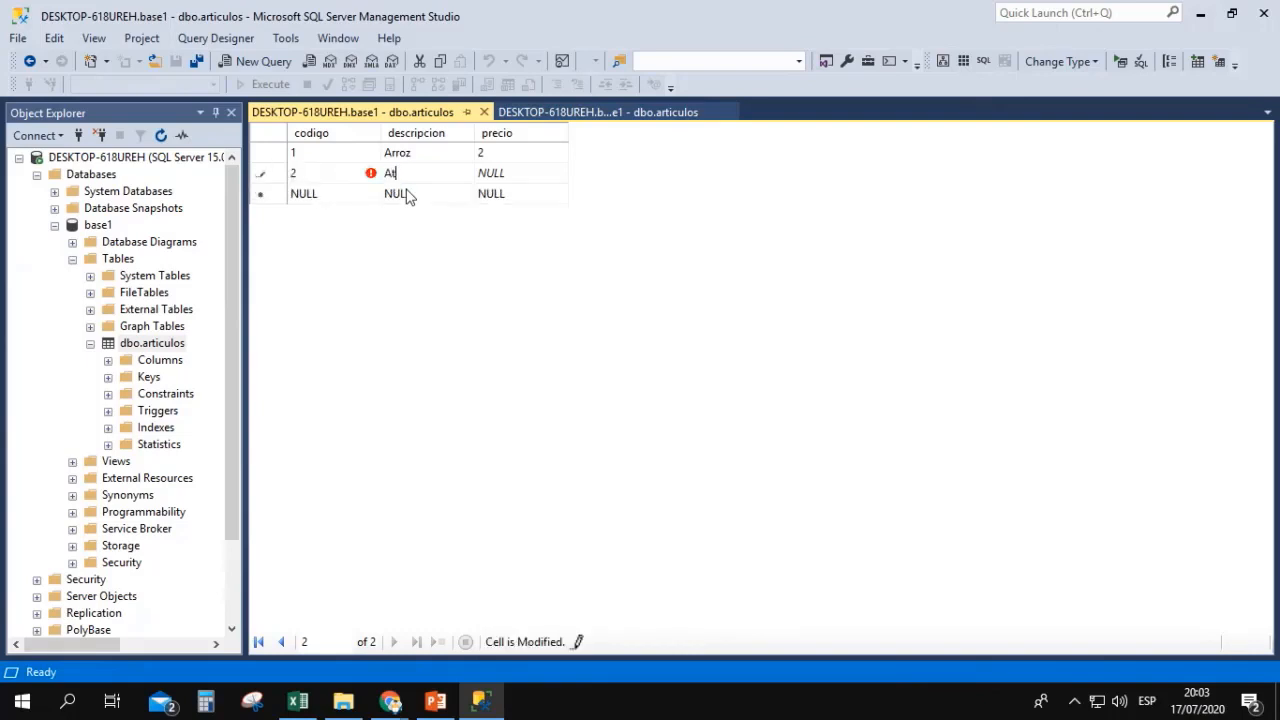
key(Tab)
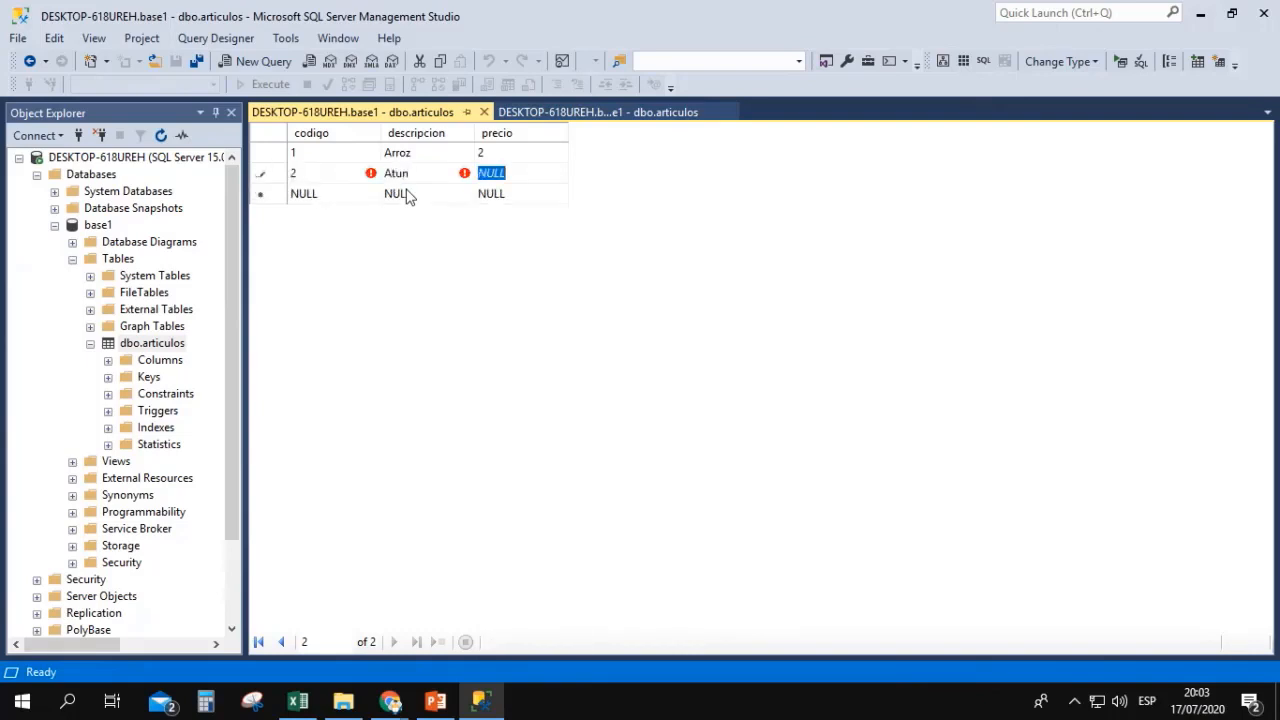
text(3.5)
key(Tab)
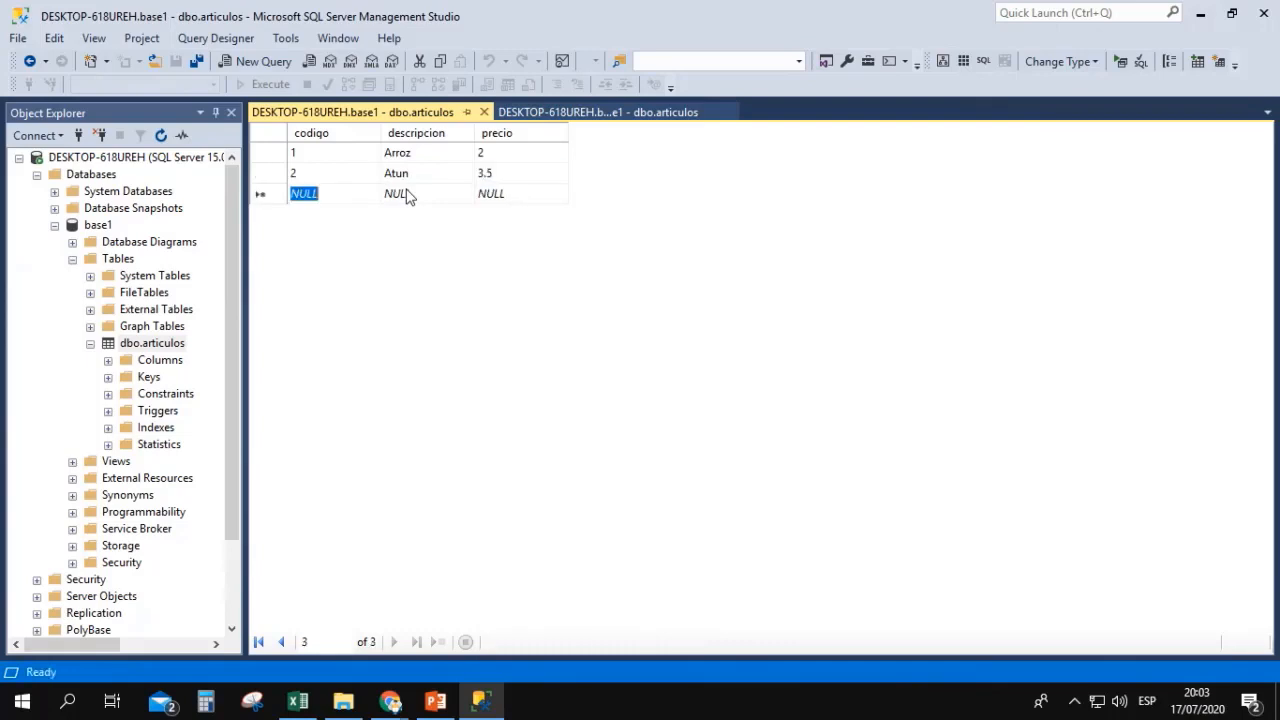
Add a third record to articulos with codigo 3, descripcion Aceite and precio 5.
text(3)
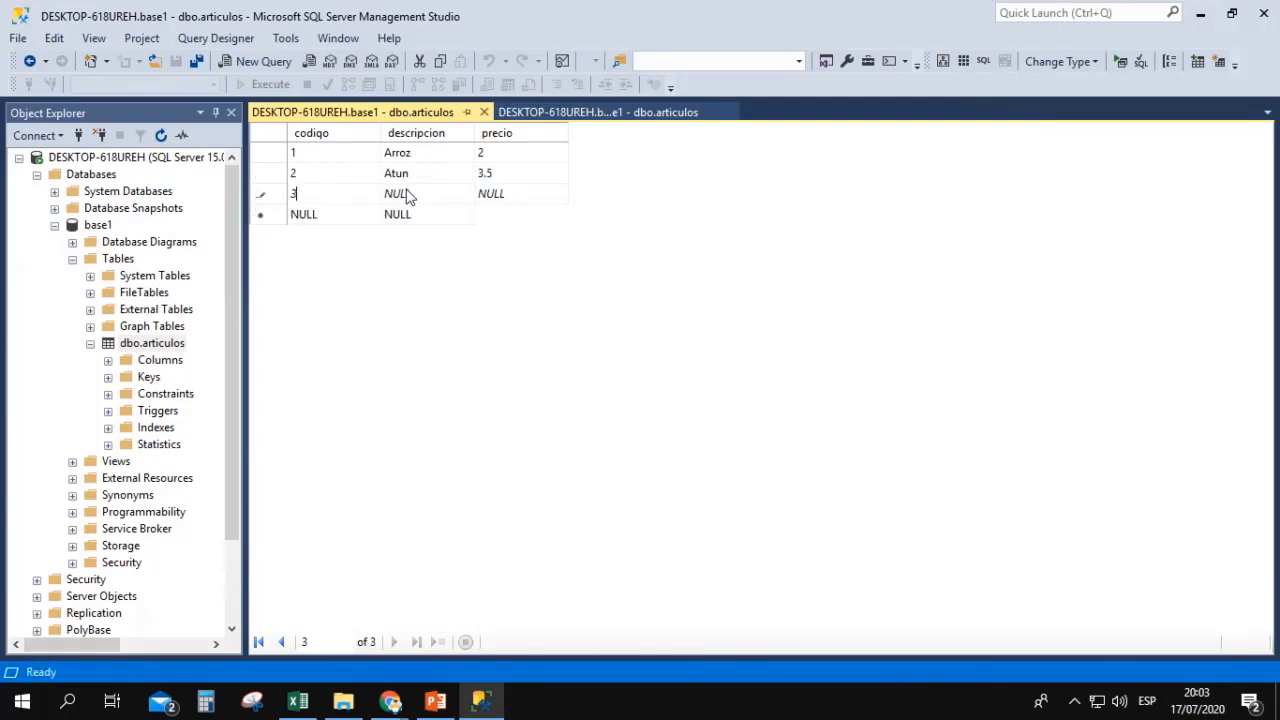
key(Tab)
text(Aceite)
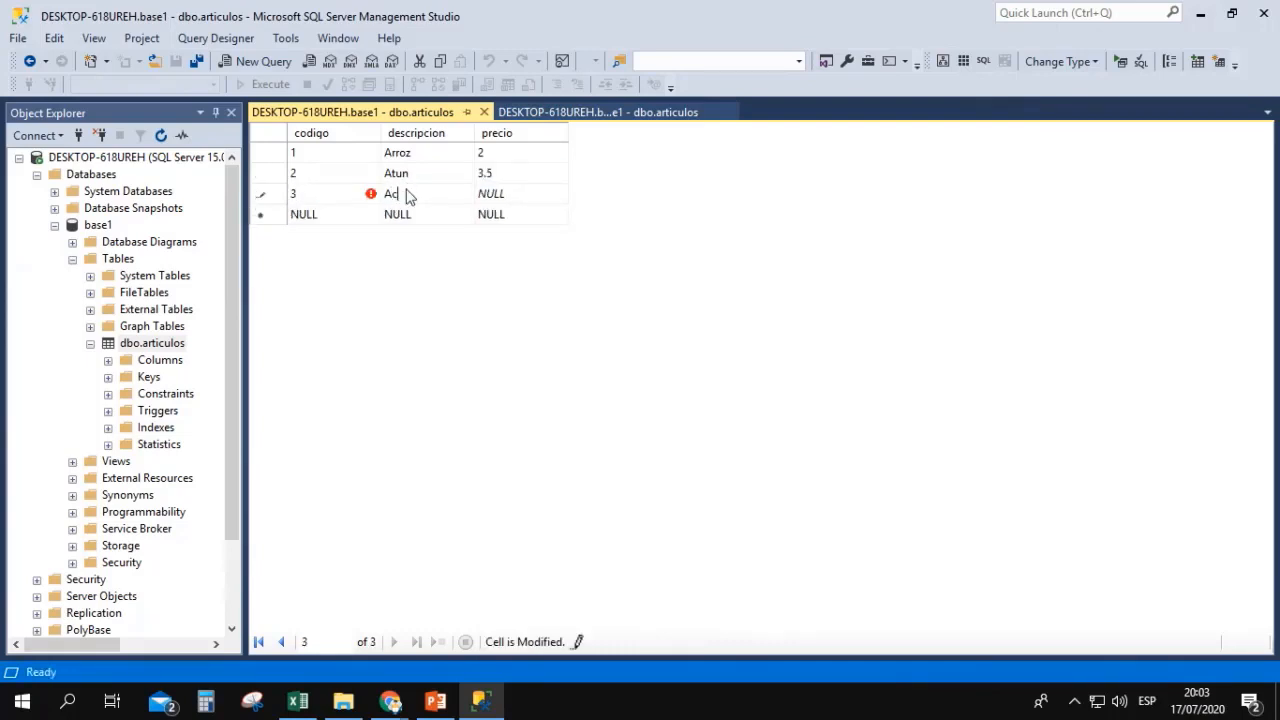
key(Tab)
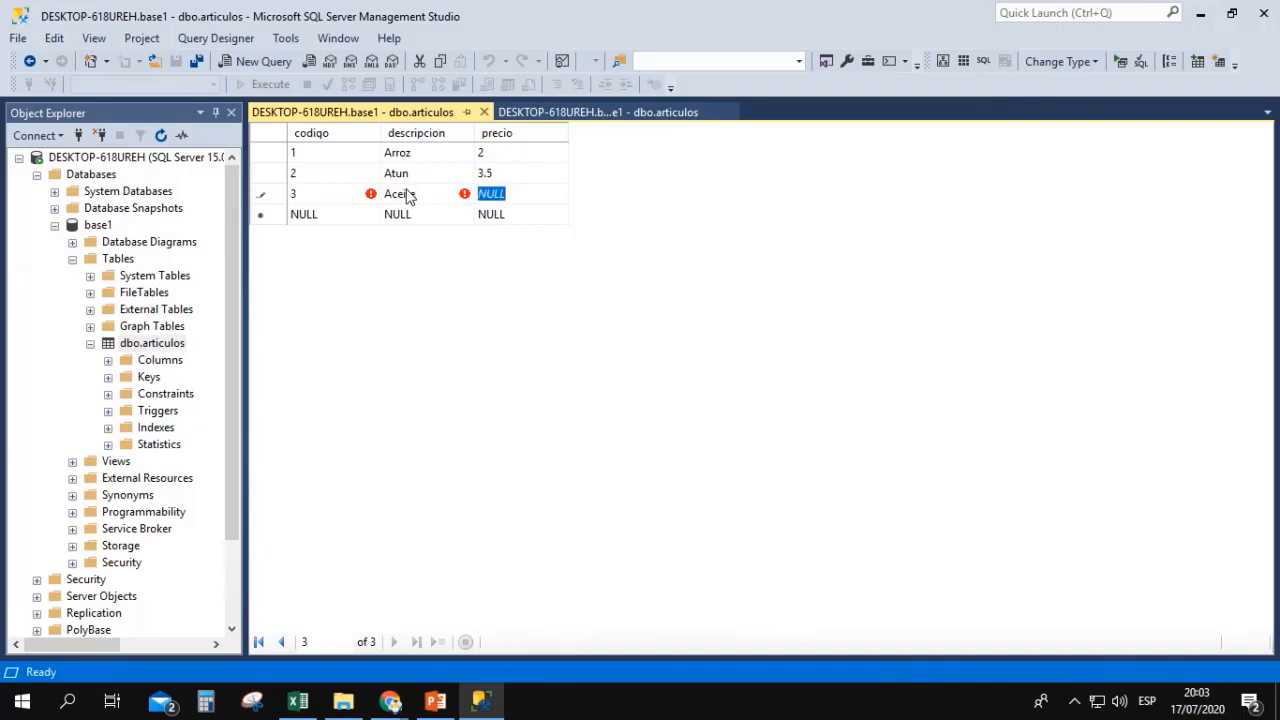
text(5)
key(Tab)
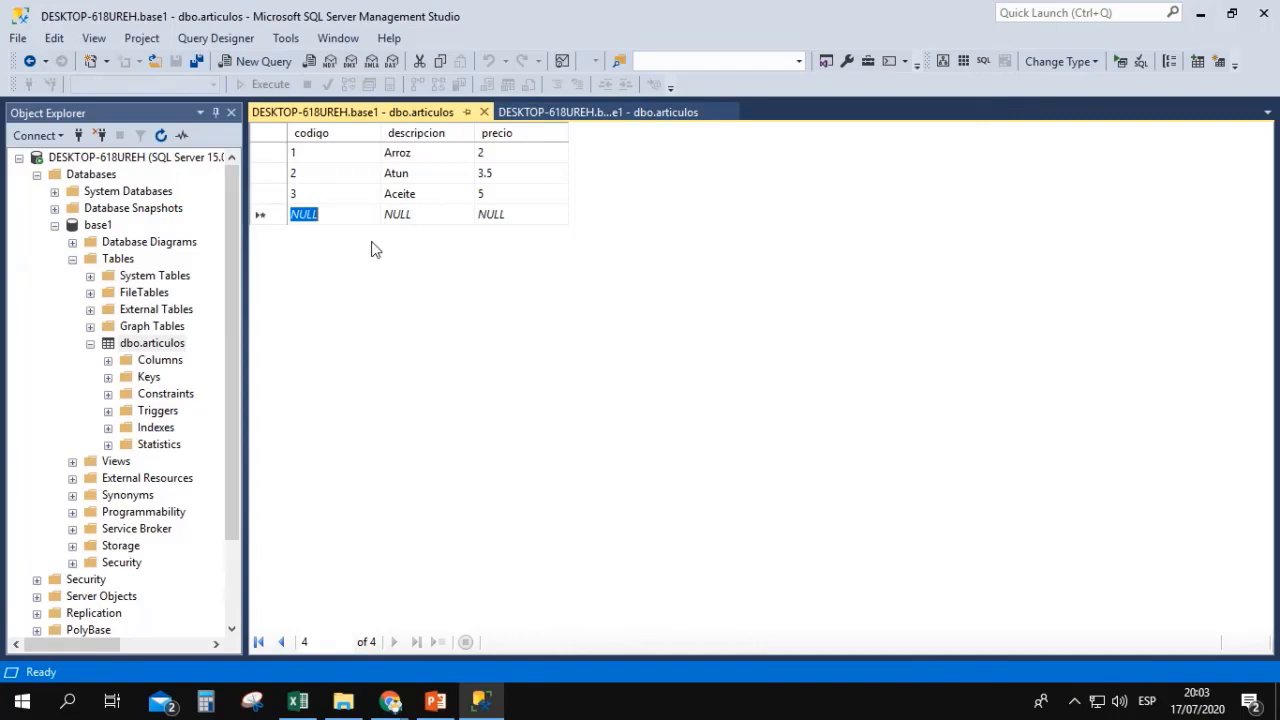
Review the PowerPoint slide on executing SQL commands, and locate base1 and its Tables folder in SQL Server Management Studio.
click(435, 700)
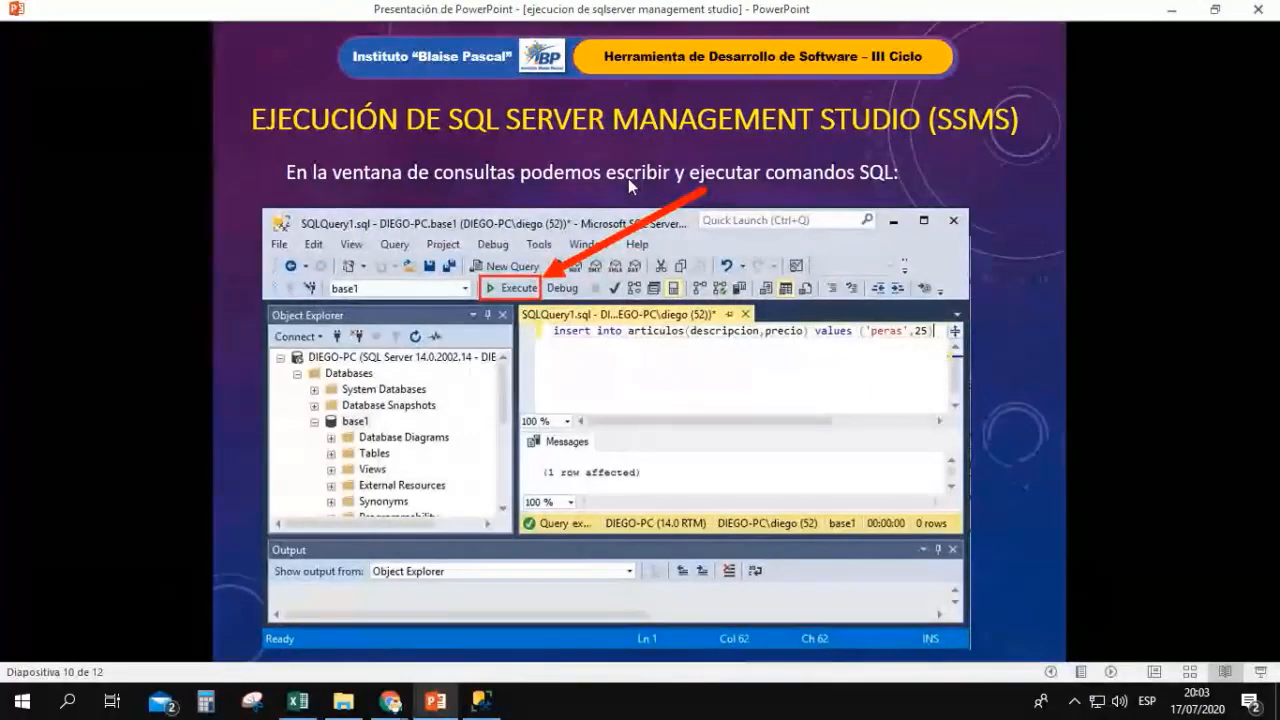
click(481, 700)
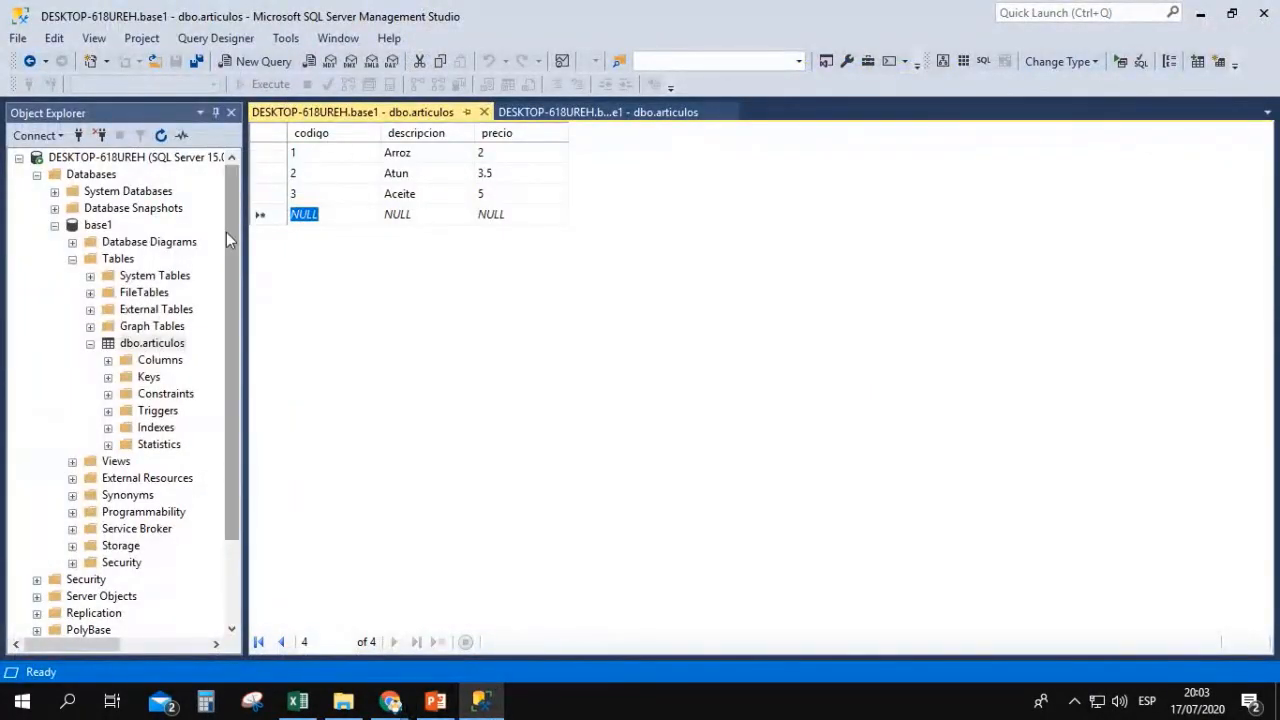
click(105, 226)
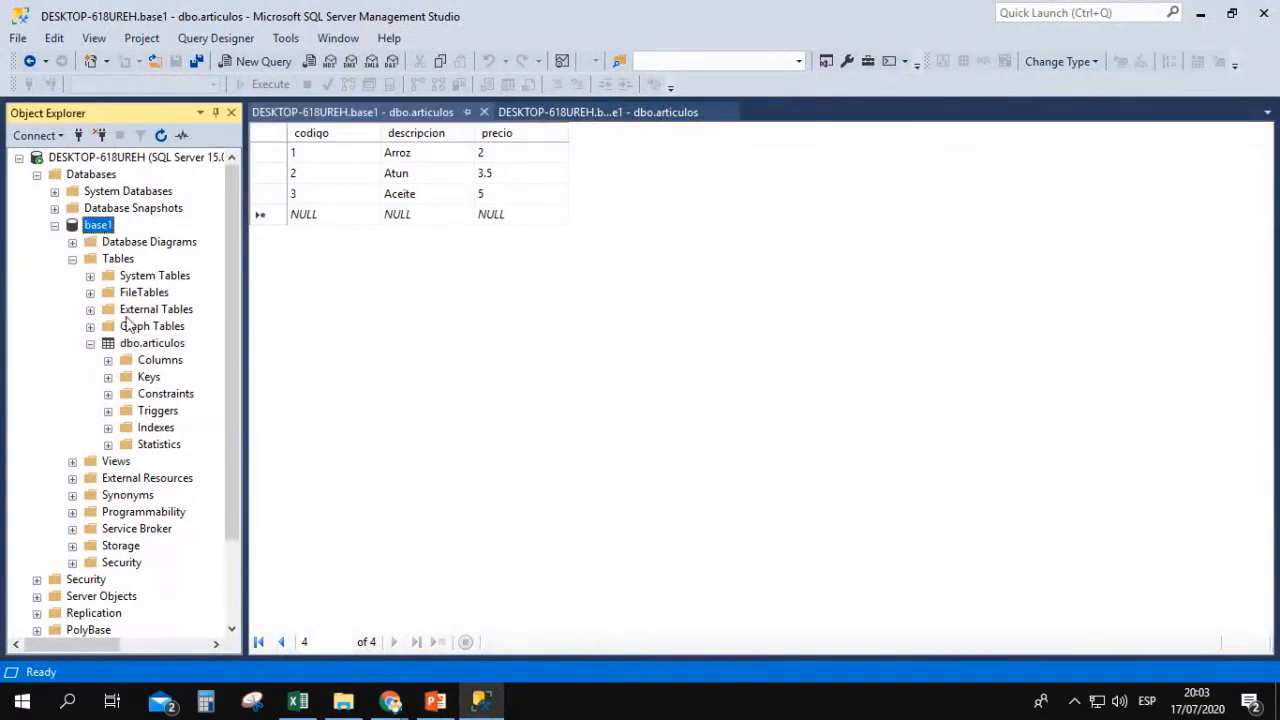
click(117, 260)
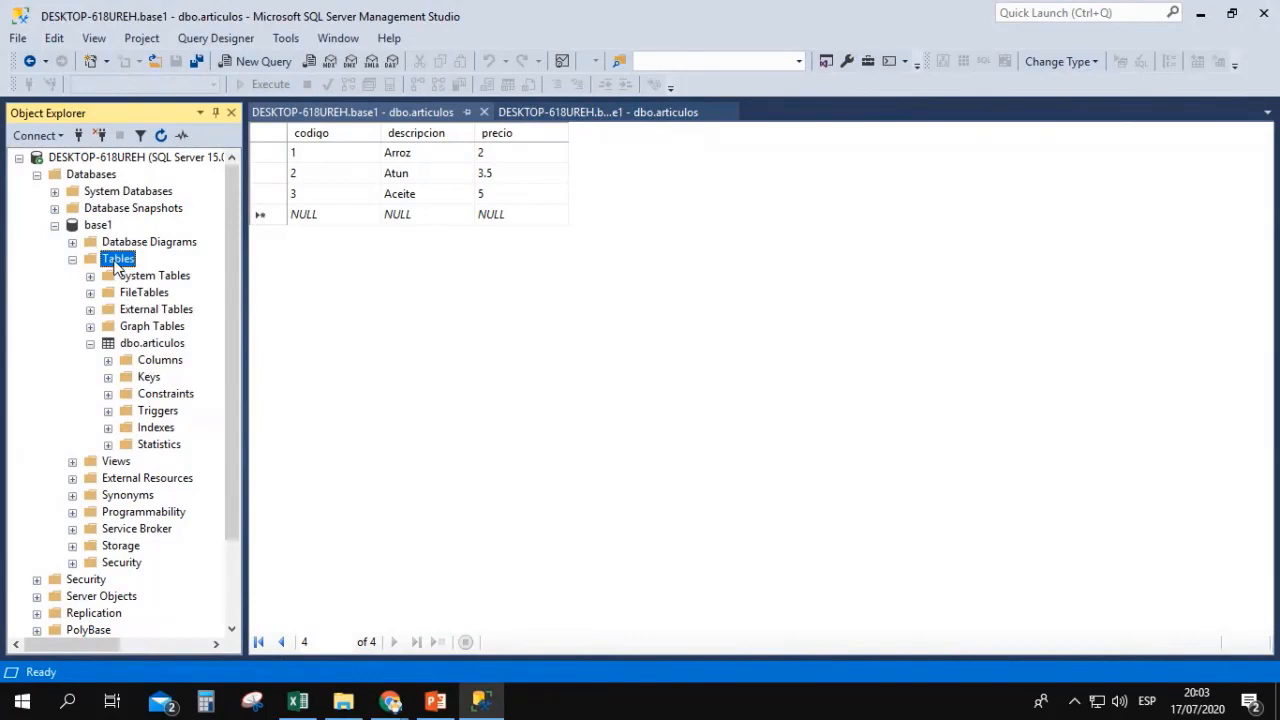
Review the PowerPoint slide on running SQL commands, and open a new query window for base1 in SQL Server Management Studio.
click(98, 227)
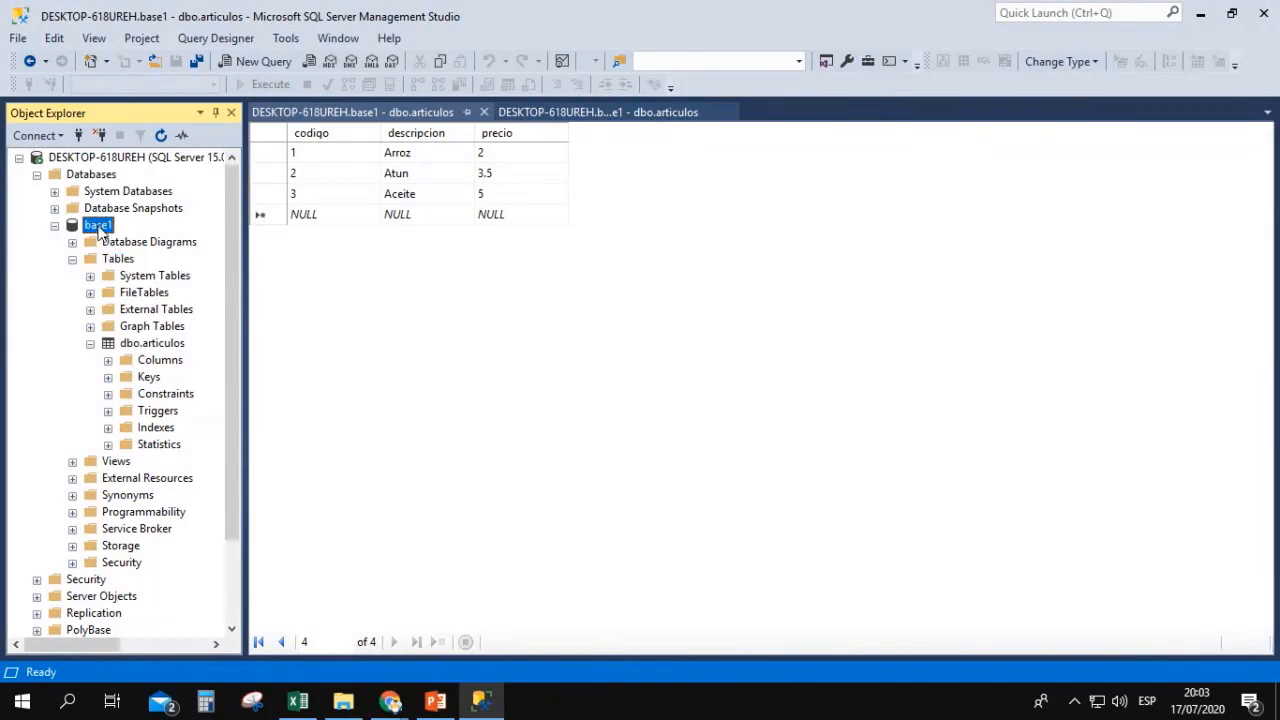
click(447, 707)
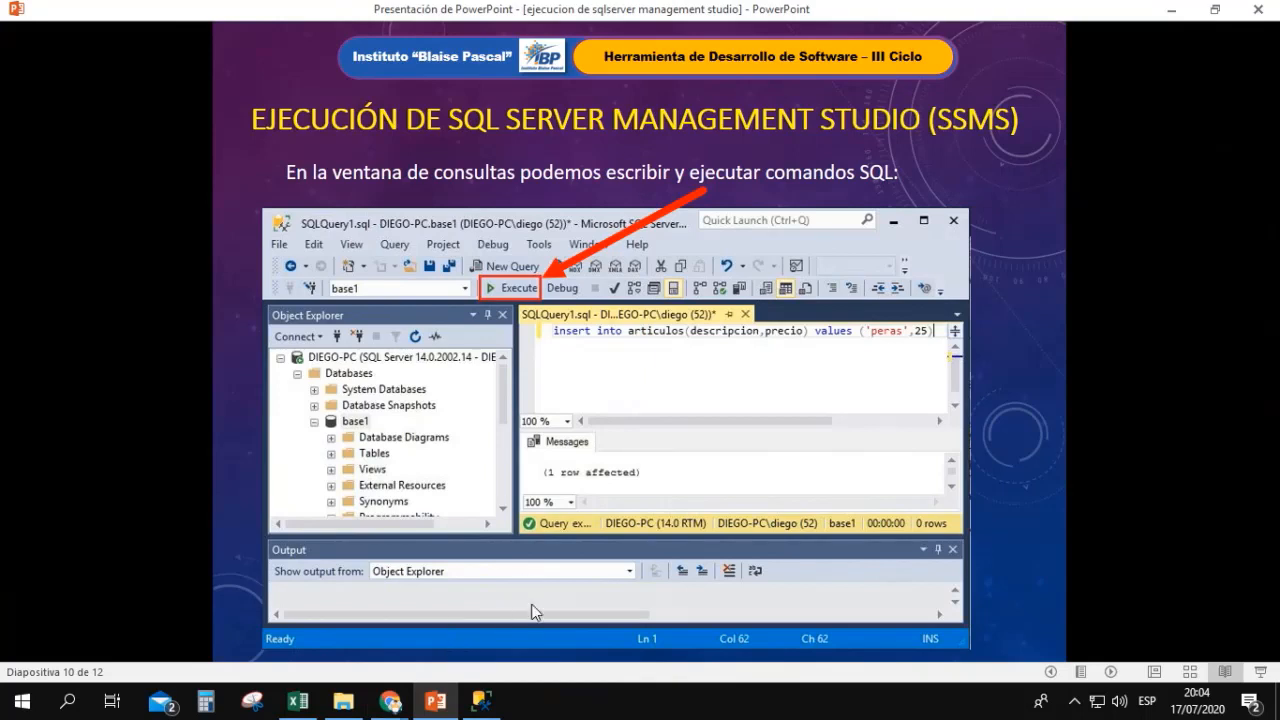
click(481, 703)
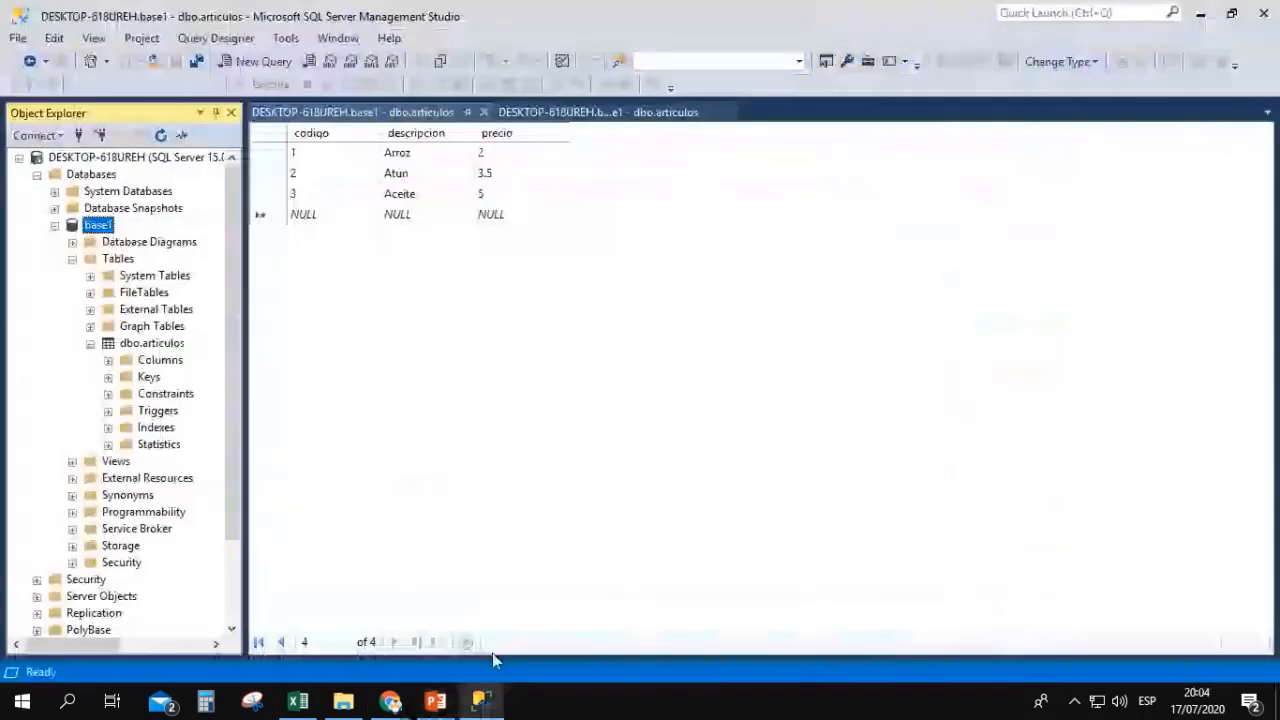
click(100, 226)
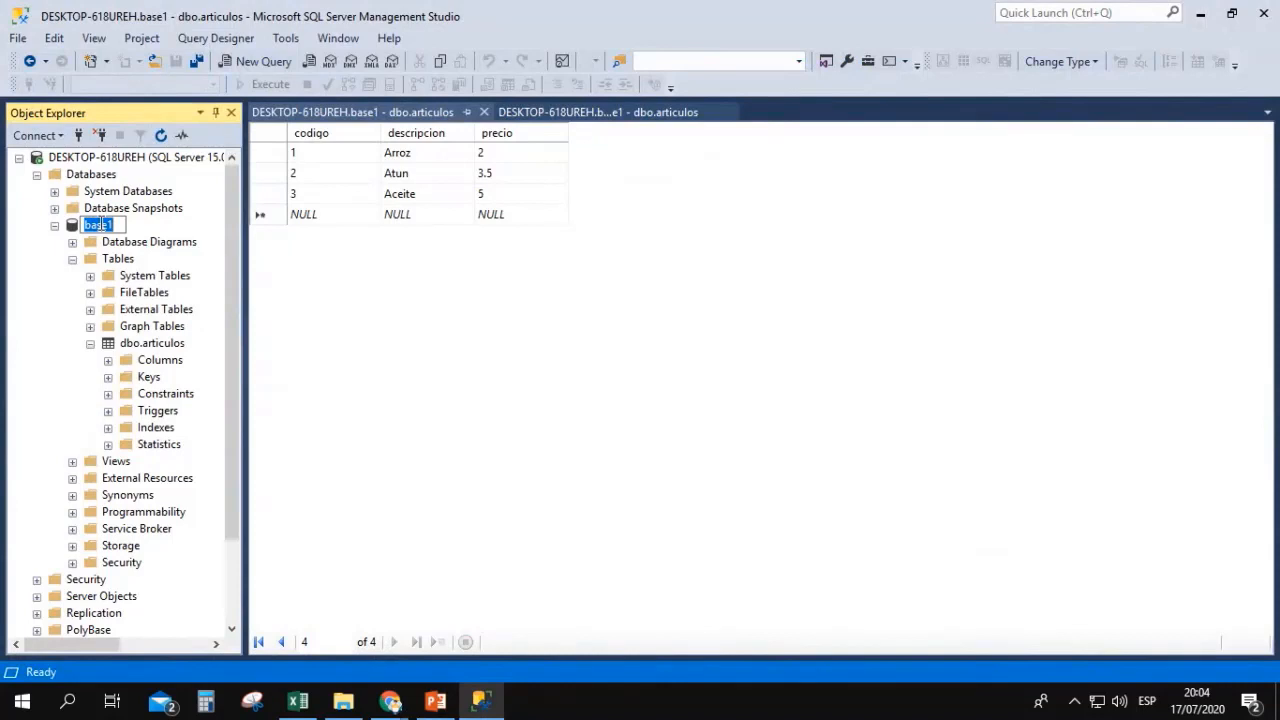
click(259, 66)
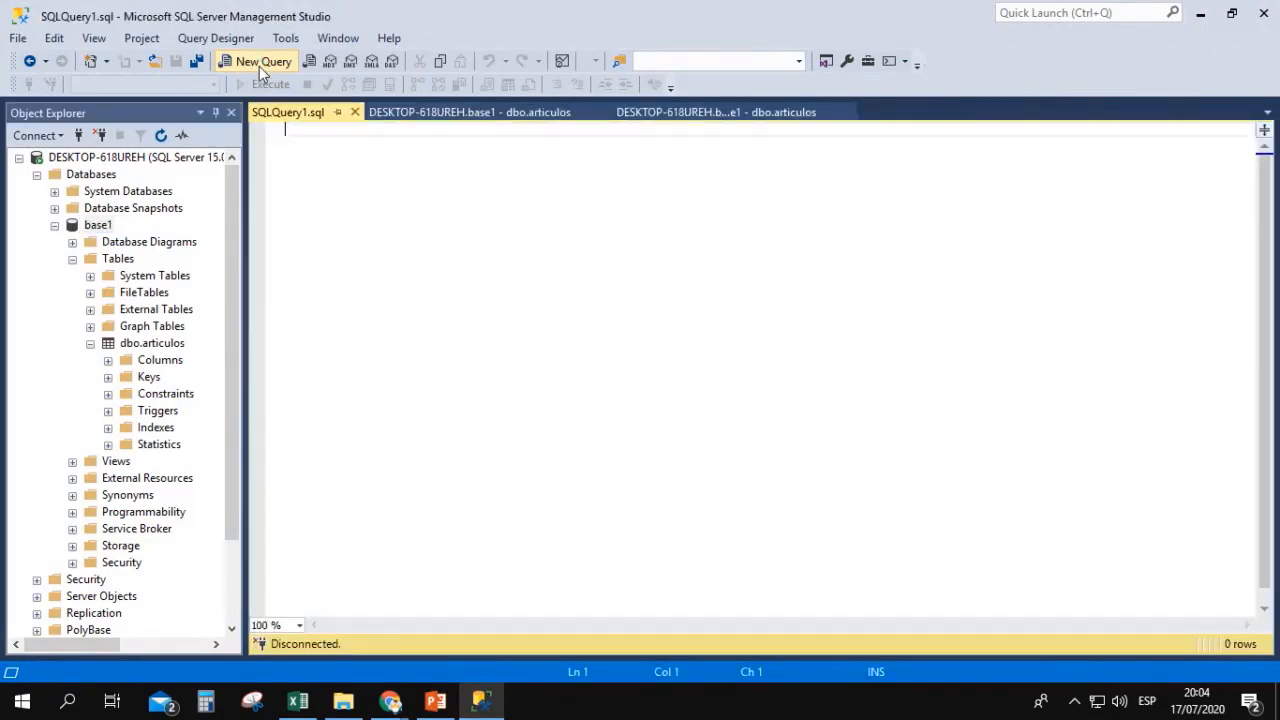
Review the PowerPoint slides on the insert and select commands through the closing slide, and locate base1 and dbo.articulos in SQL Server Management Studio.
click(435, 700)
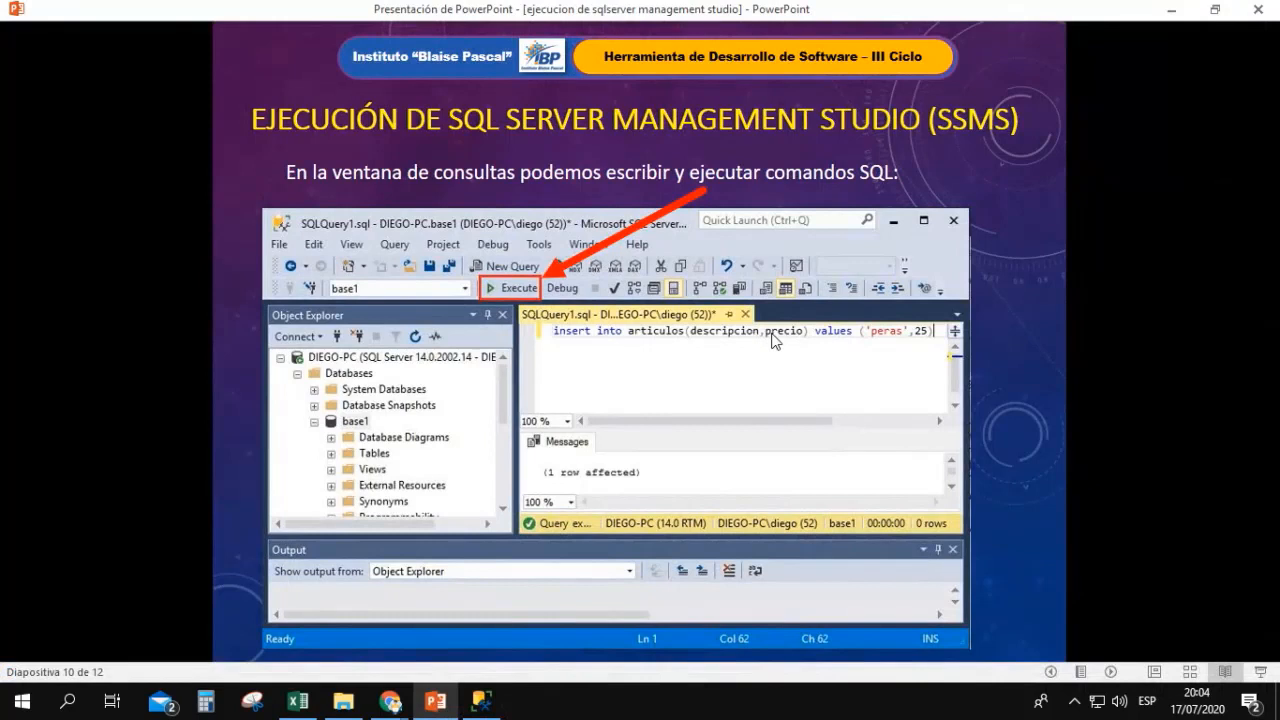
click(1118, 677)
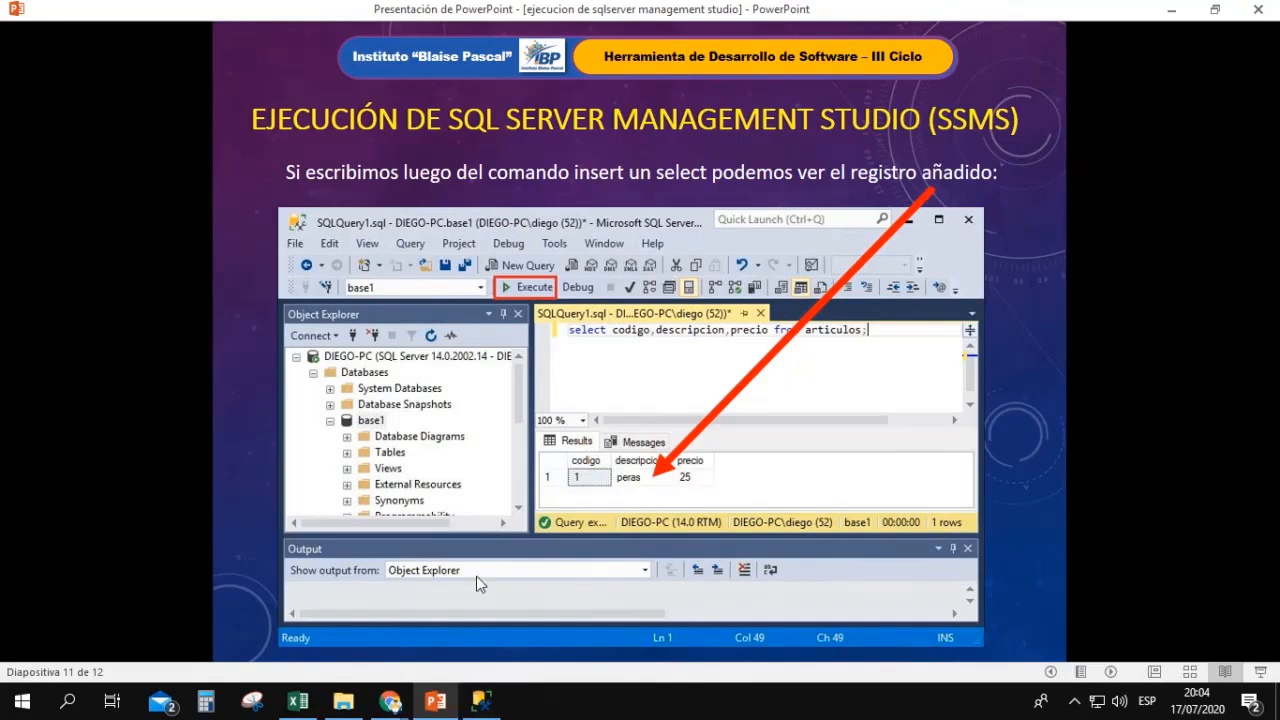
click(507, 718)
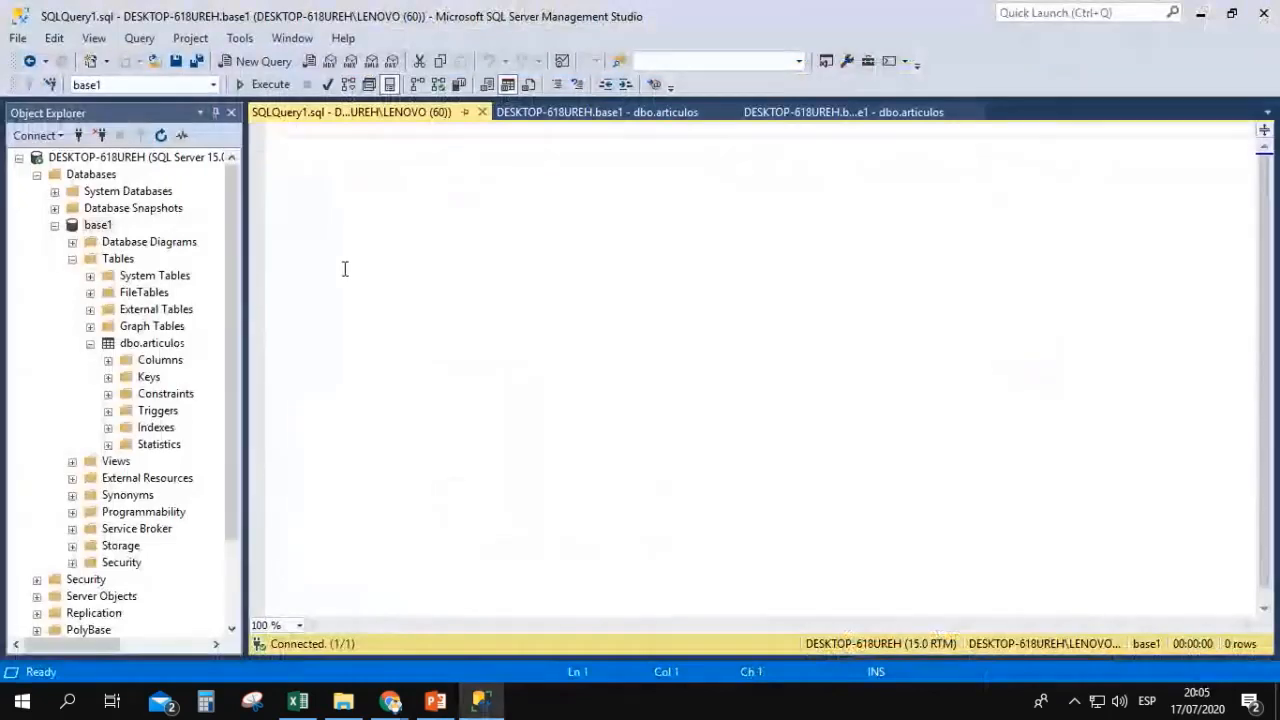
click(104, 229)
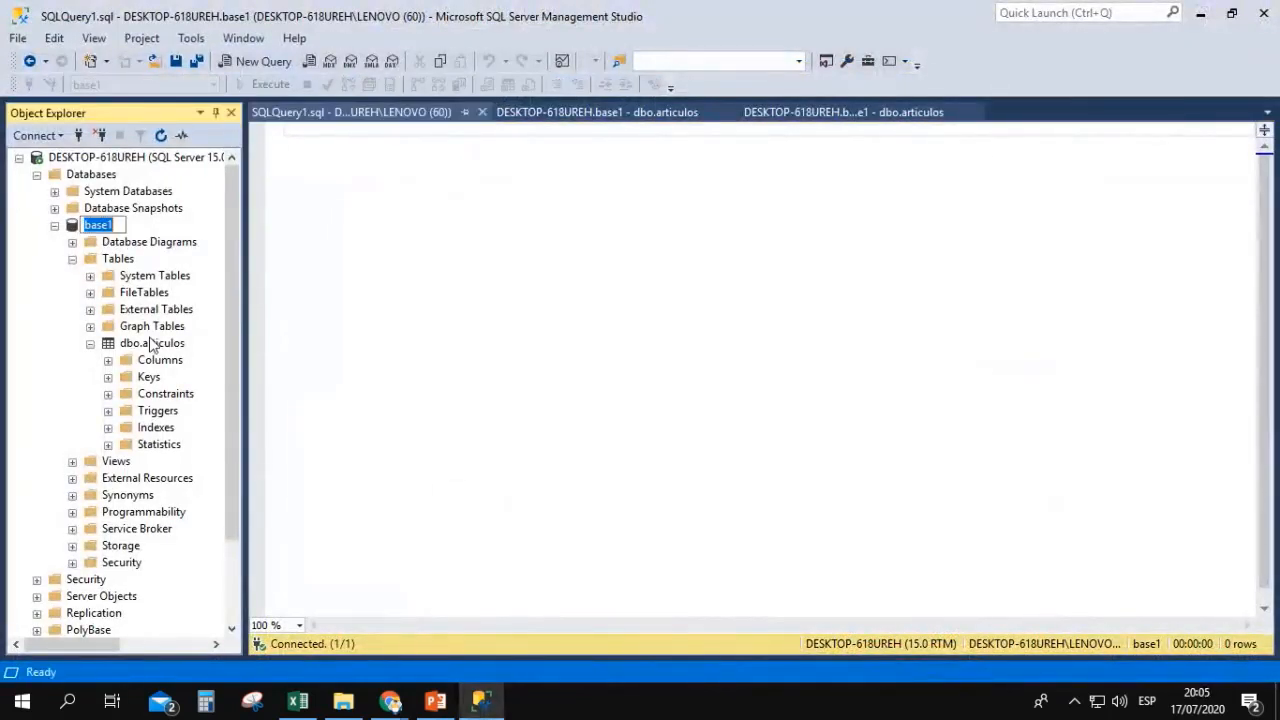
click(152, 344)
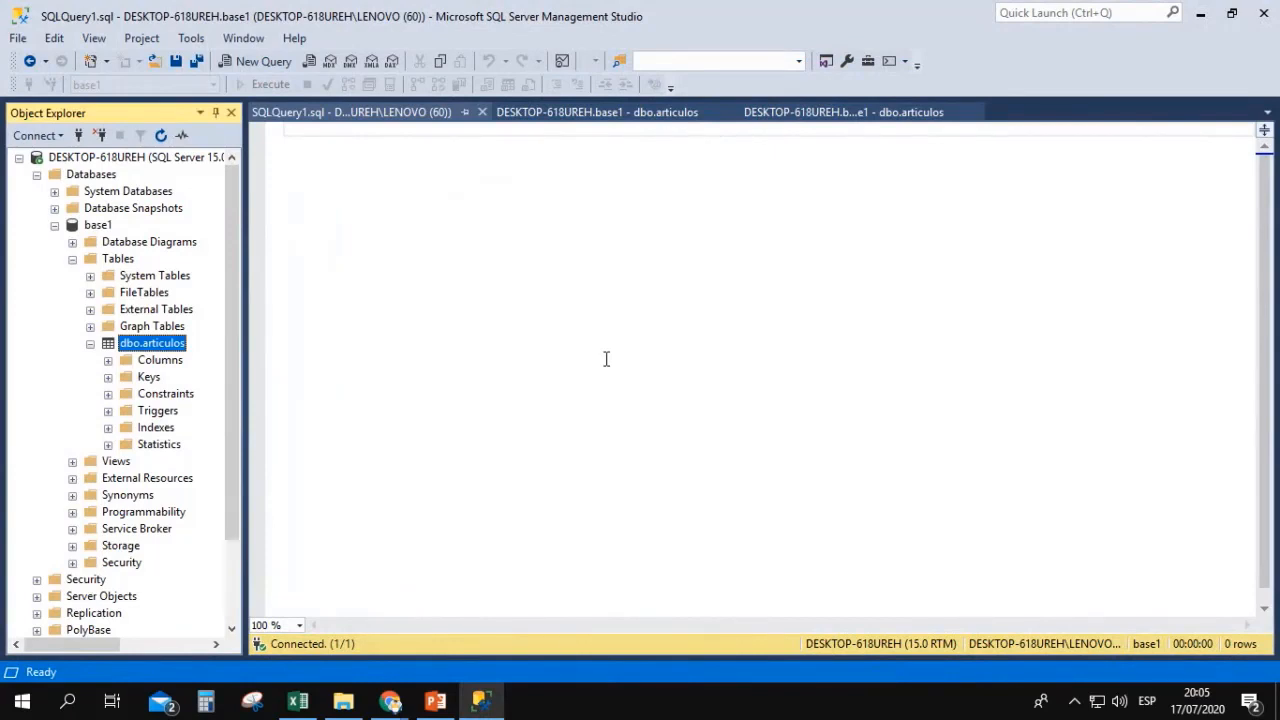
click(435, 701)
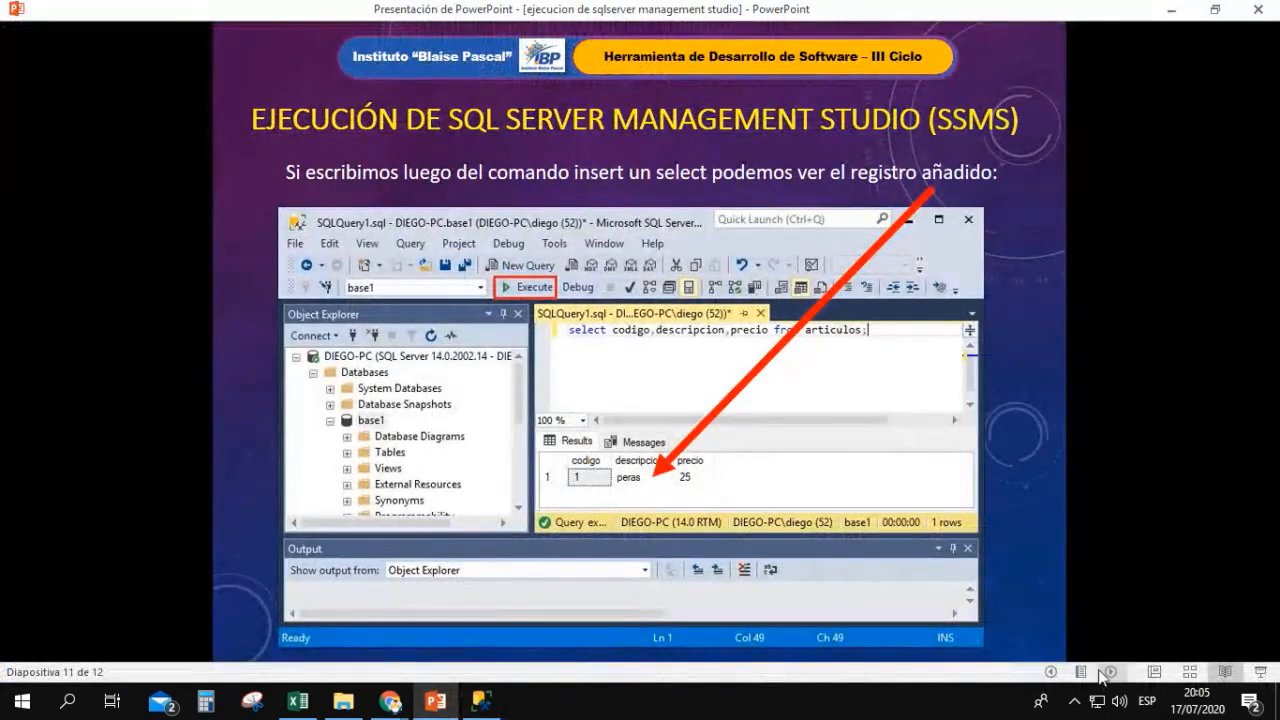
click(1111, 672)
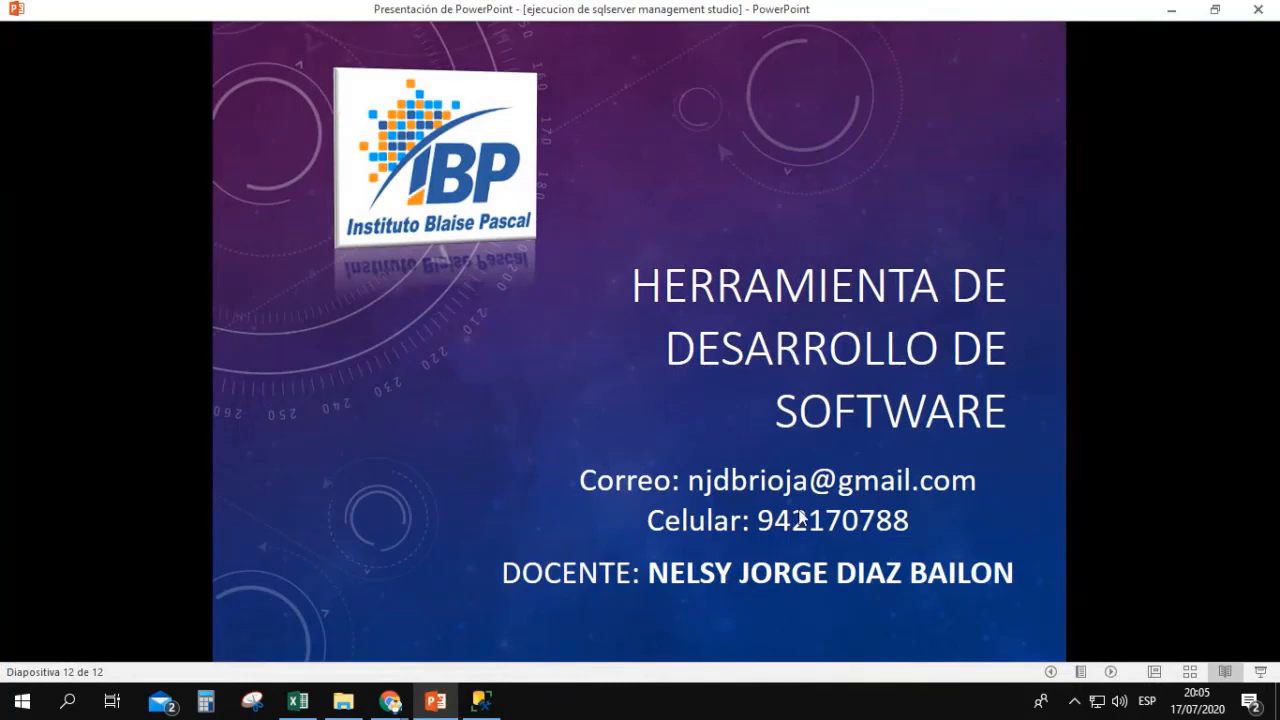
Switch to Chrome, review the virtual class chat and the Semana 11 course materials, and pause the BigBlueButton class recording.
click(391, 705)
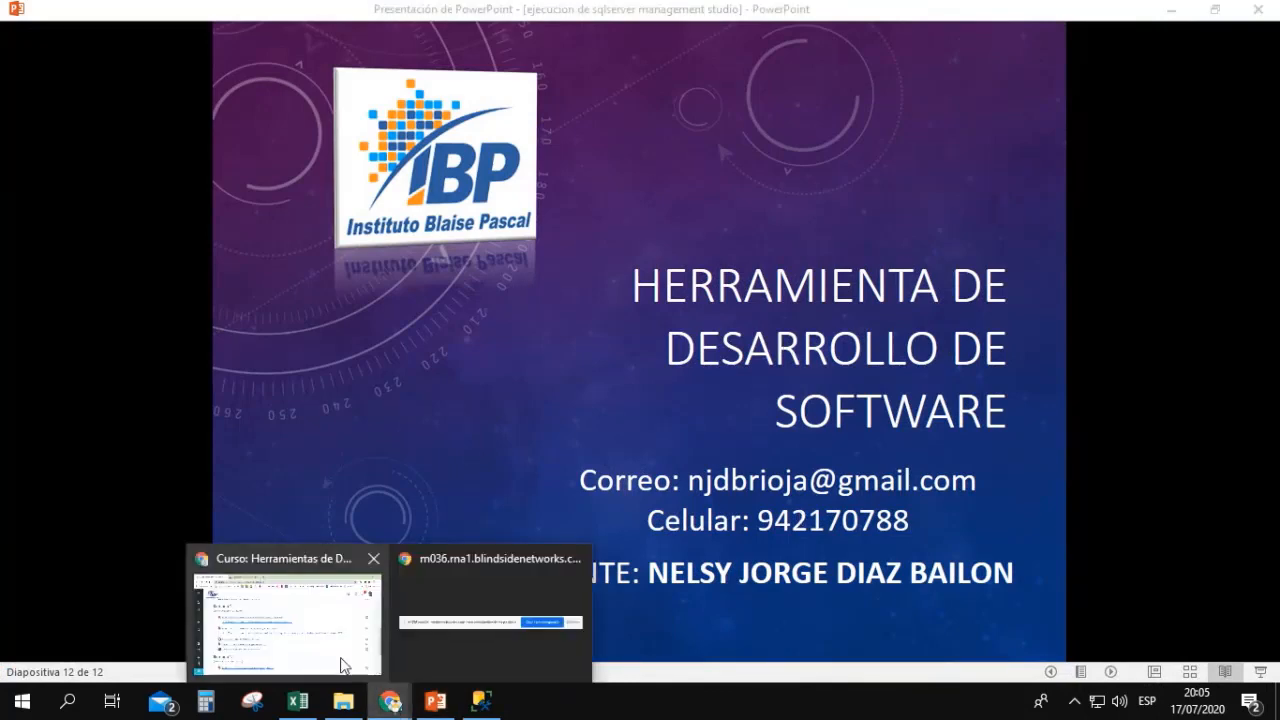
click(340, 600)
click(300, 17)
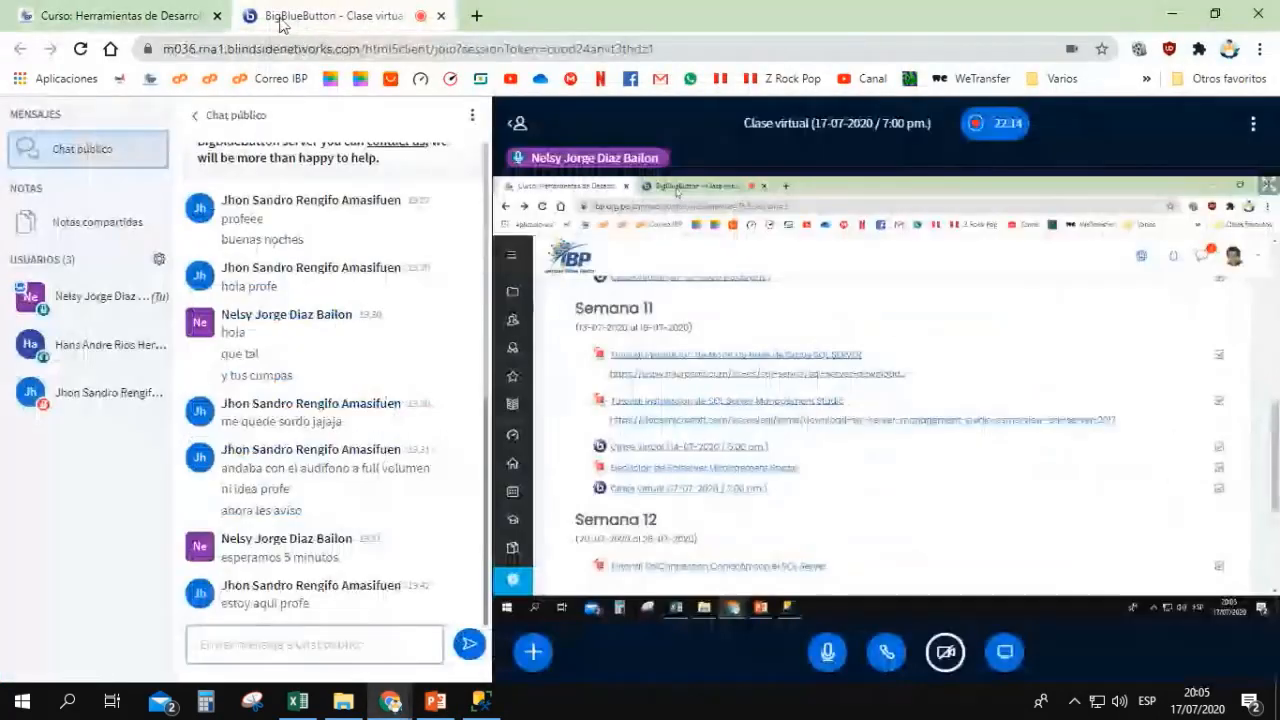
click(152, 14)
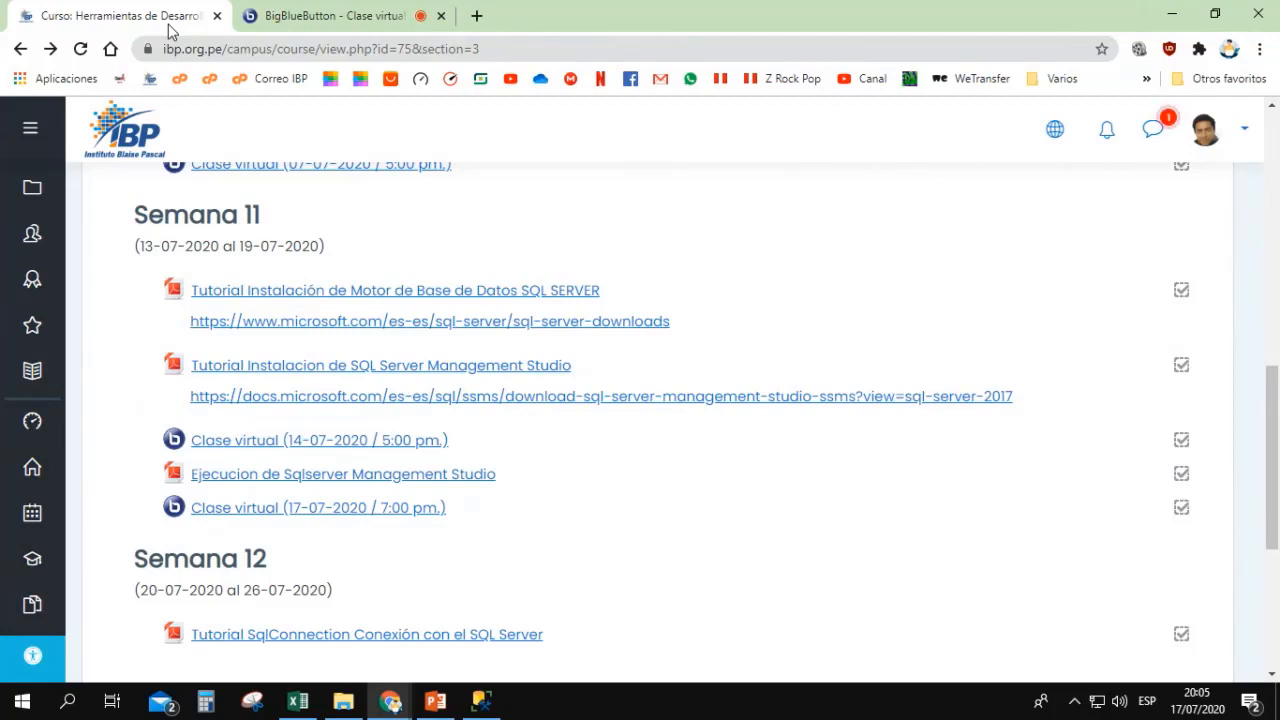
click(377, 10)
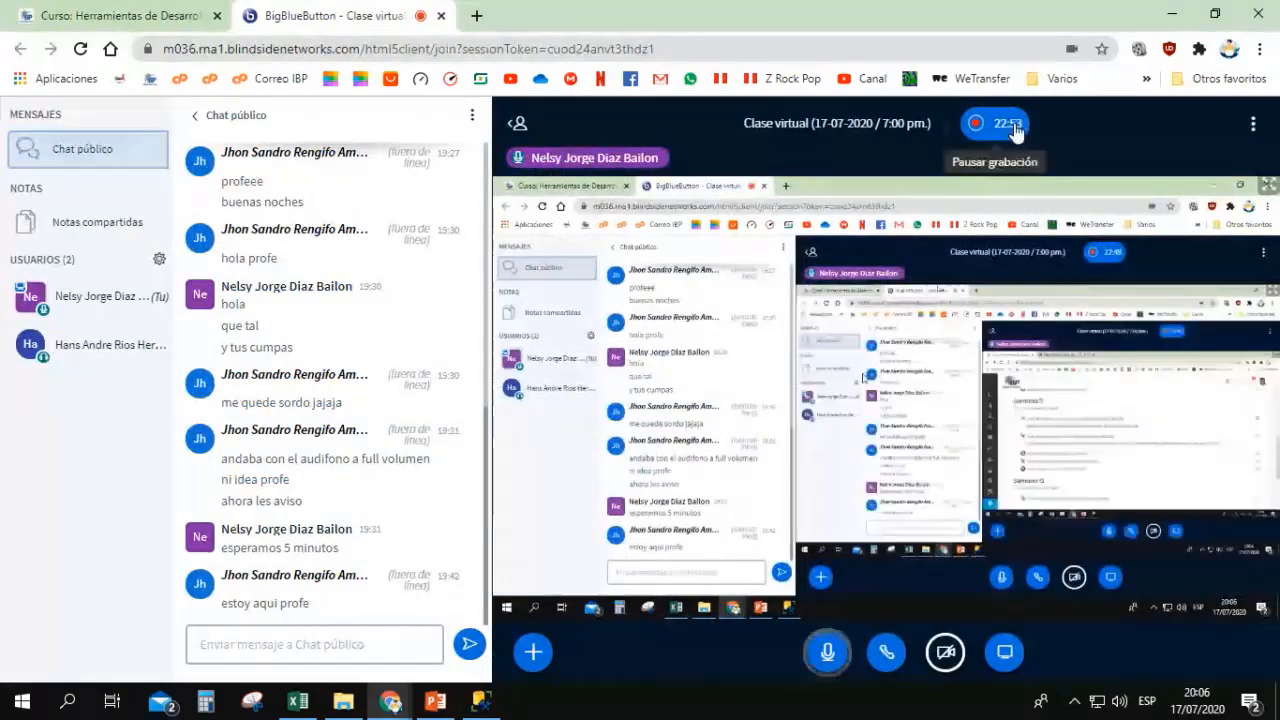
click(975, 130)
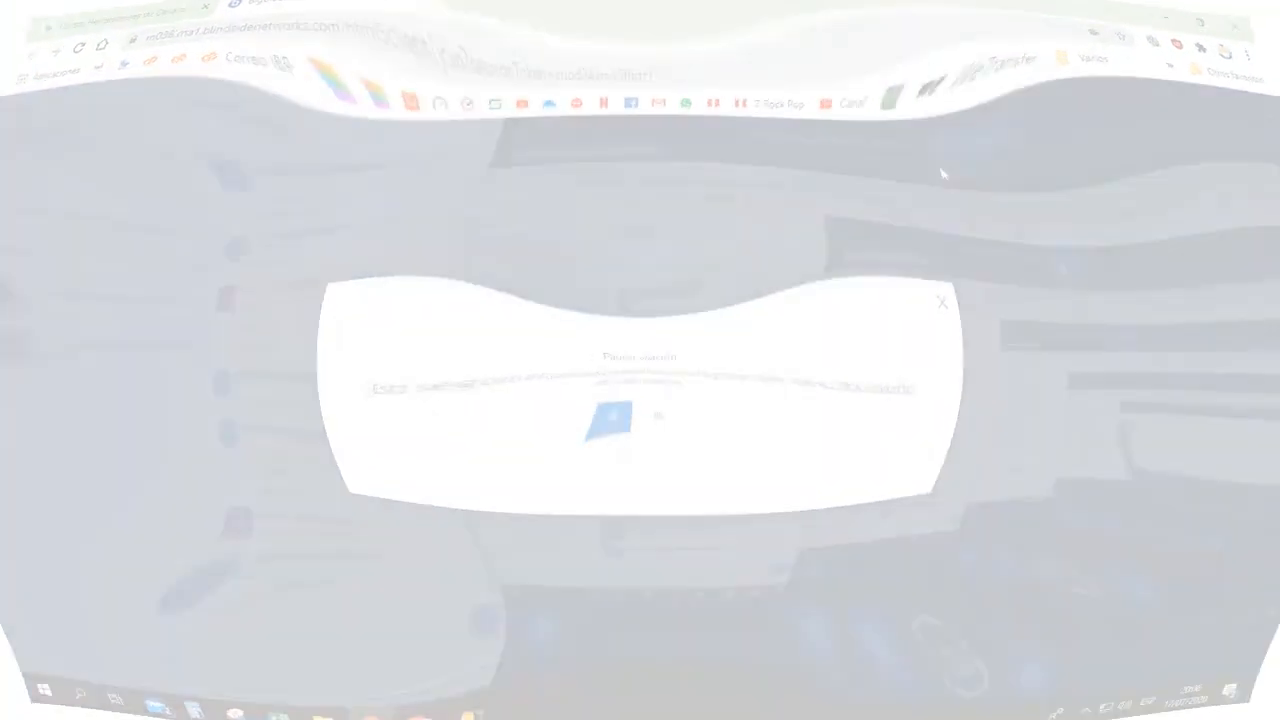